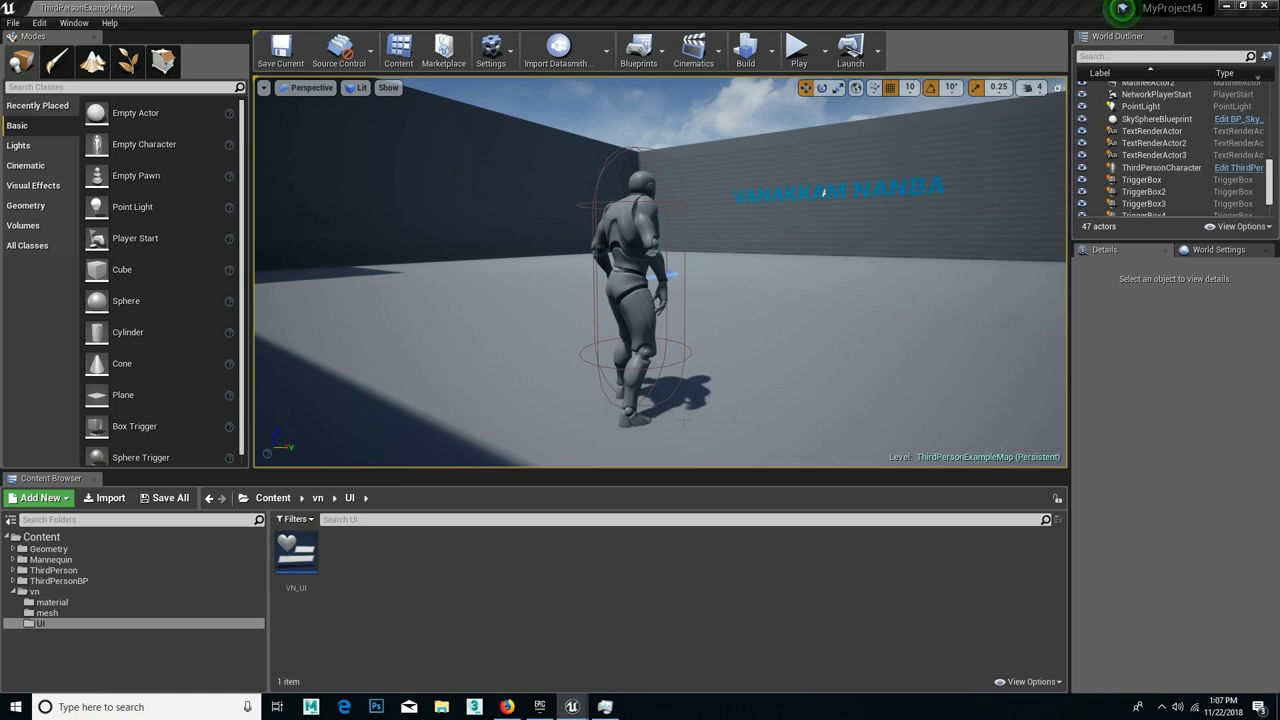
Step: Orbit the viewport toward the grey wall corner
mouse_move(824, 192)
right_mouse_down()
mouse_move(760, 192)
mouse_move(800, 240)
right_mouse_up()
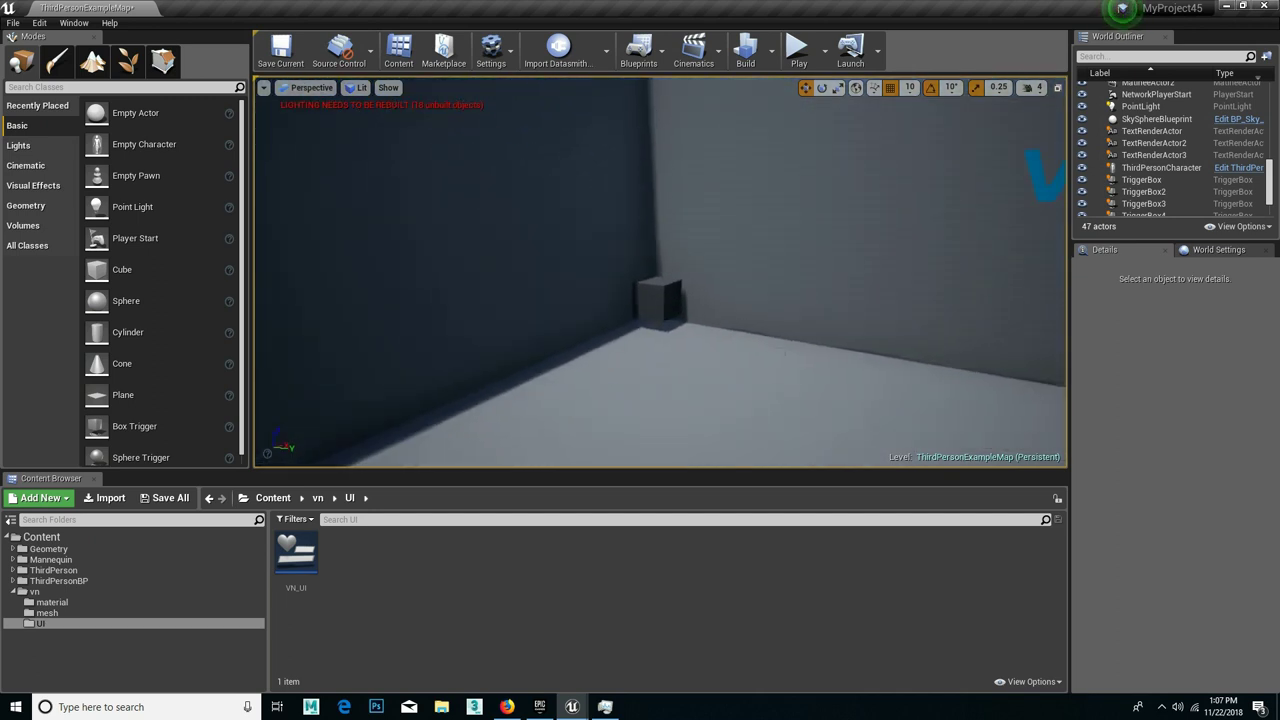
Step: Play the level, click M1 (cube turns green) then M2 (red), look around, and stop
left_click(797, 47)
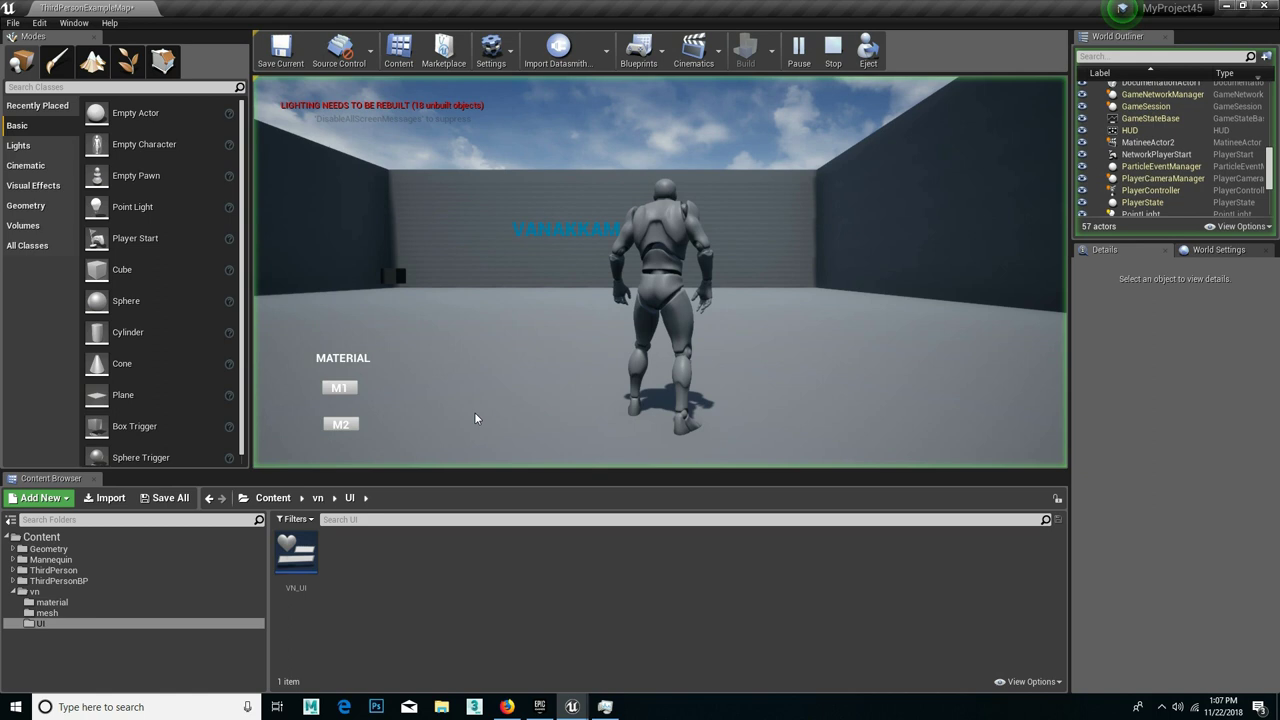
left_click(340, 387)
left_click(351, 429)
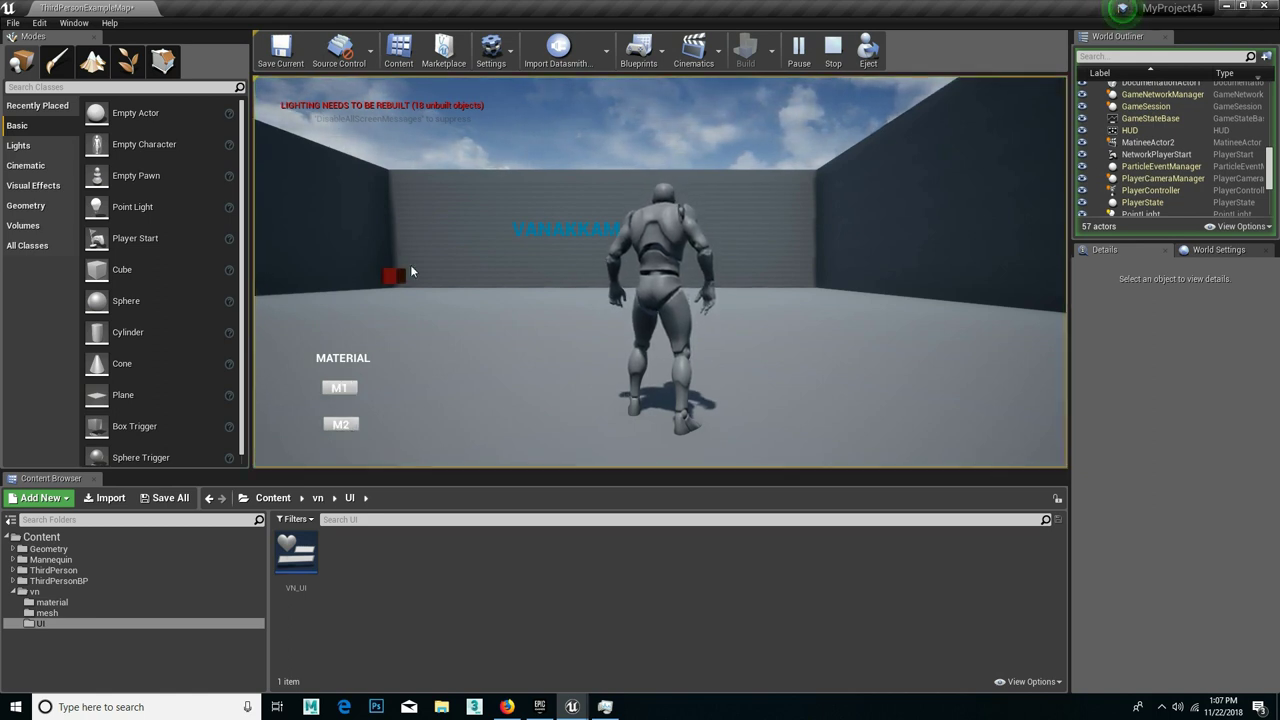
left_click_drag(419, 267, 413, 348)
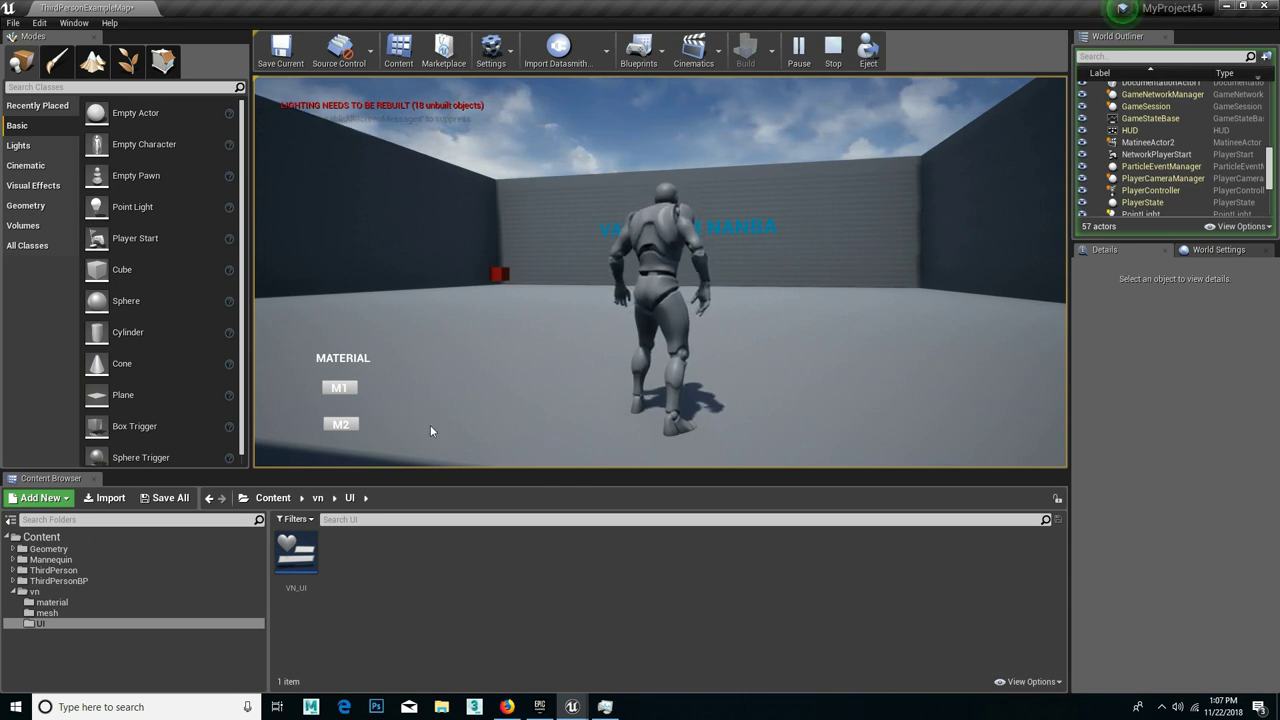
key("Escape")
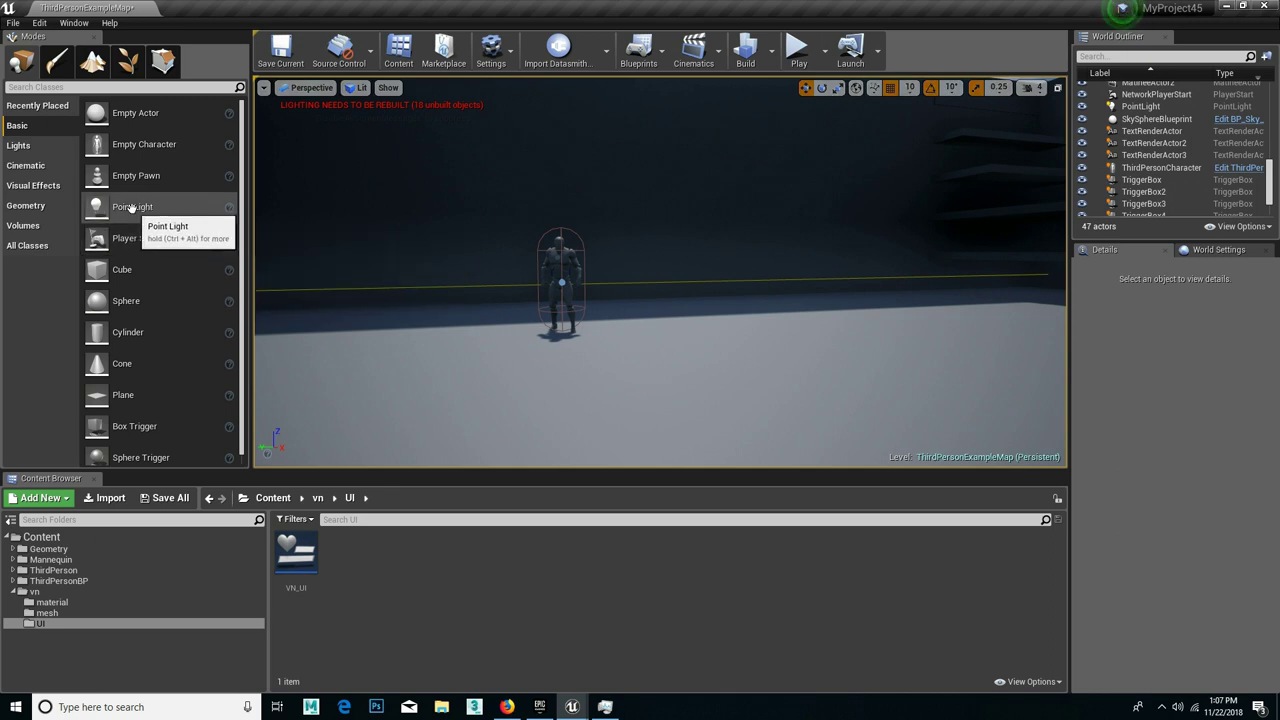
Step: Place a Point Light in the grey wall corner near the VANAKKAM NANBA wall
mouse_move(337, 260)
right_mouse_down()
mouse_move(793, 196)
mouse_move(766, 181)
mouse_move(600, 190)
right_mouse_up()
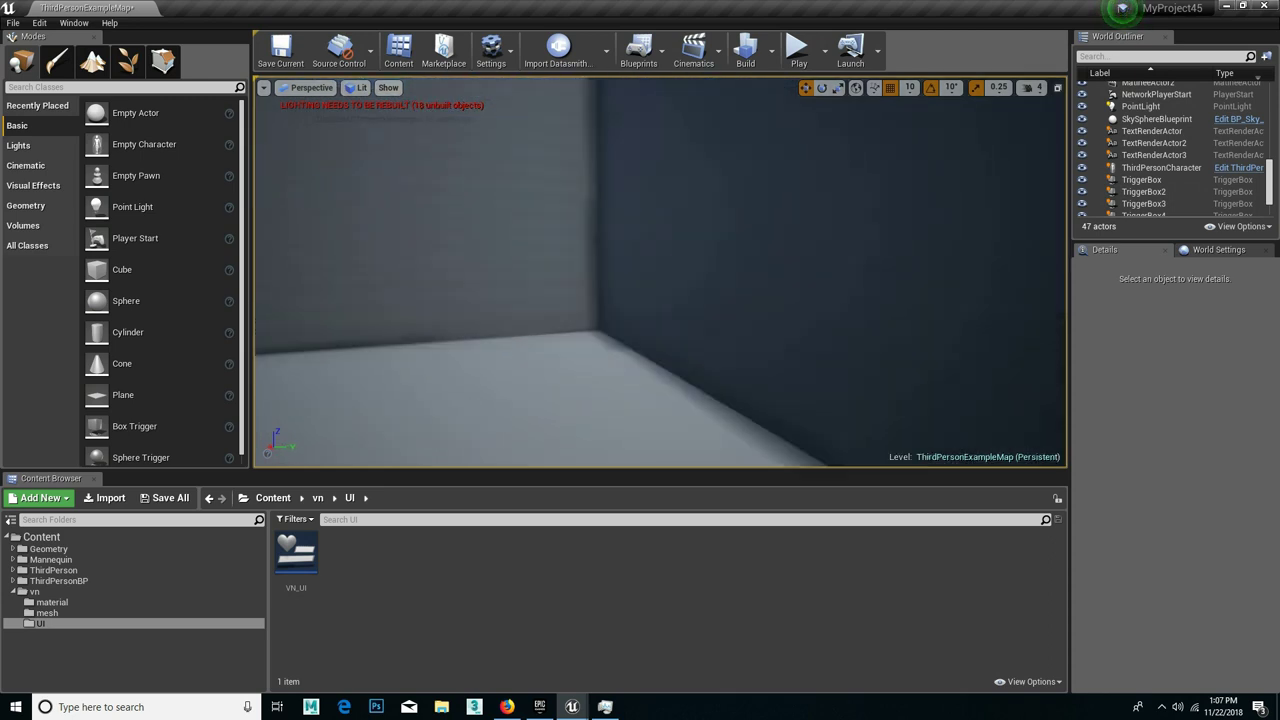
right_click_drag(600, 190, 640, 200)
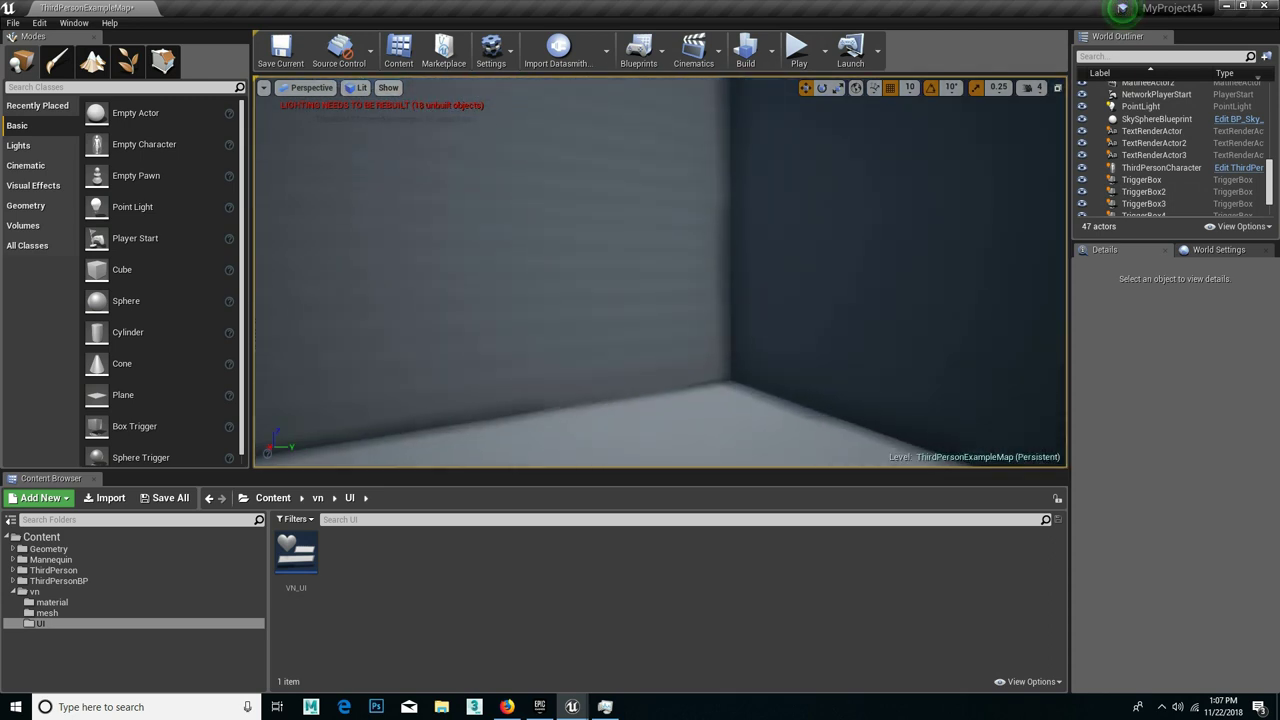
mouse_move(140, 207)
left_mouse_down()
mouse_move(700, 299)
mouse_move(687, 293)
left_mouse_up()
mouse_move(687, 293)
right_mouse_down()
mouse_move(650, 330)
mouse_move(404, 172)
mouse_move(897, 260)
right_mouse_up()
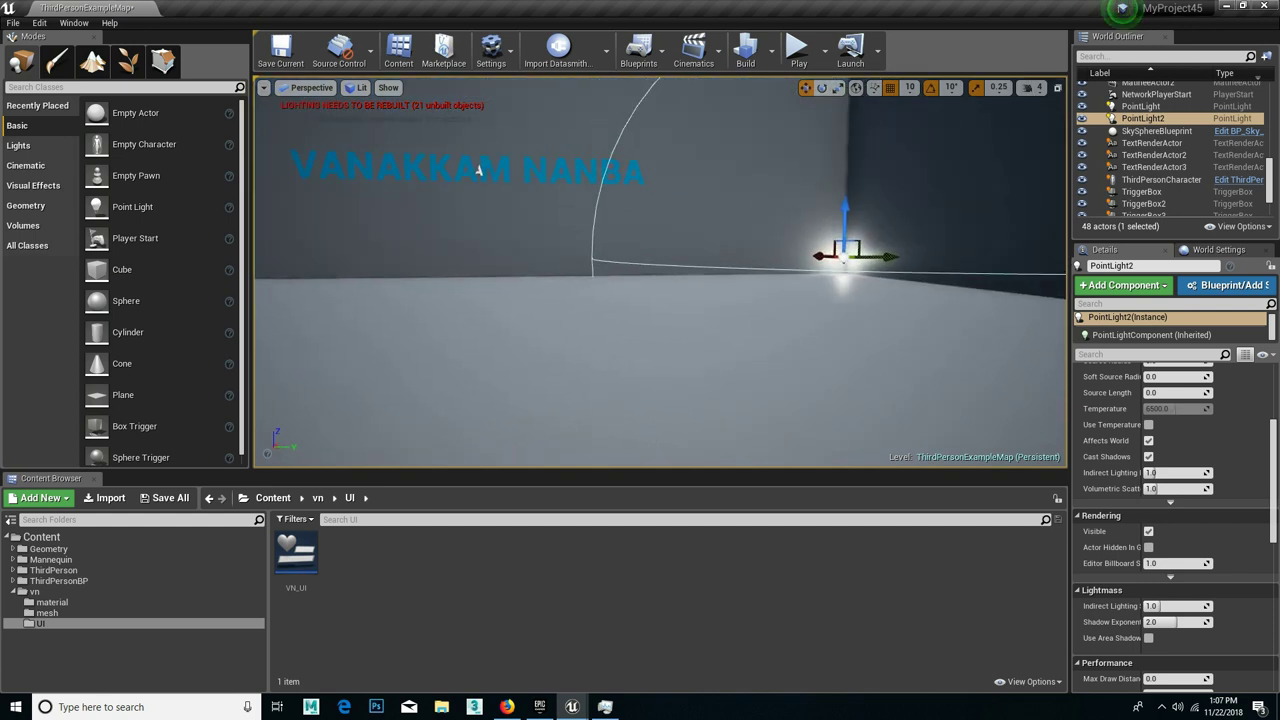
Step: Move the point light above the VANAKKAM NANBA text, then delete it
left_click_drag(843, 255, 520, 149)
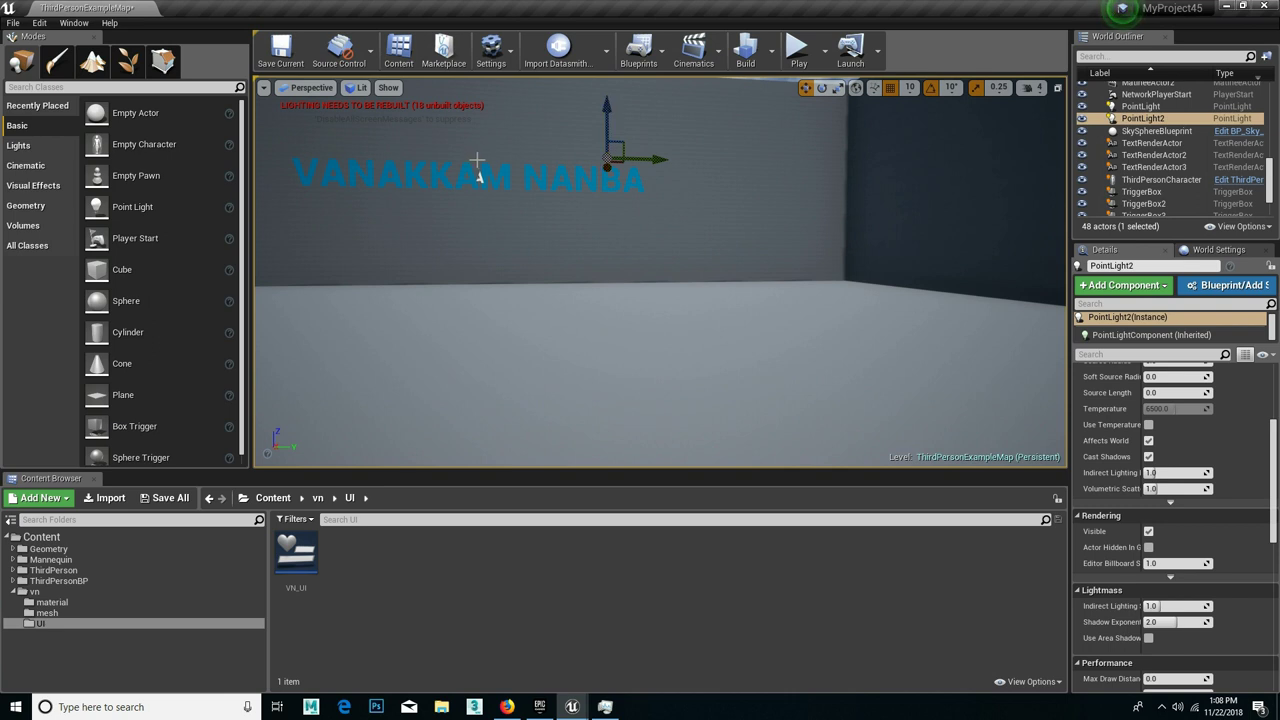
key("ctrl+z")
key("ctrl+z")
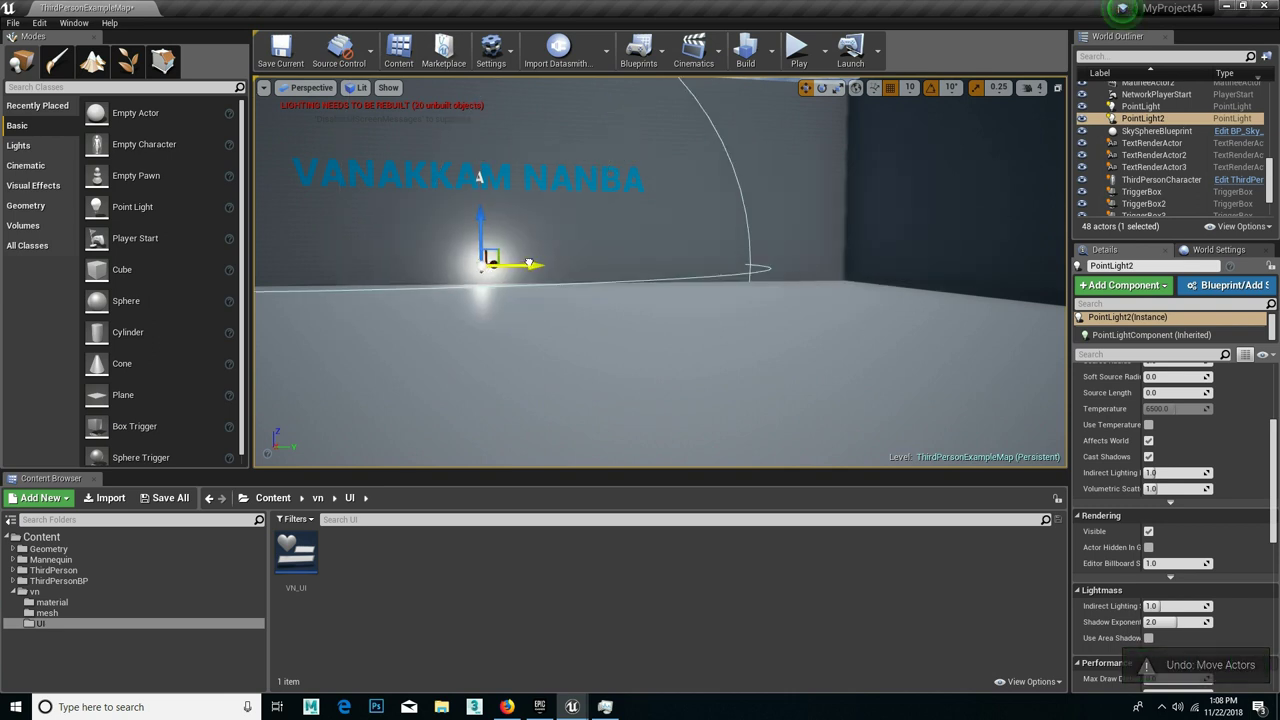
mouse_move(480, 232)
left_mouse_down()
mouse_move(481, 110)
mouse_move(481, 122)
left_mouse_up()
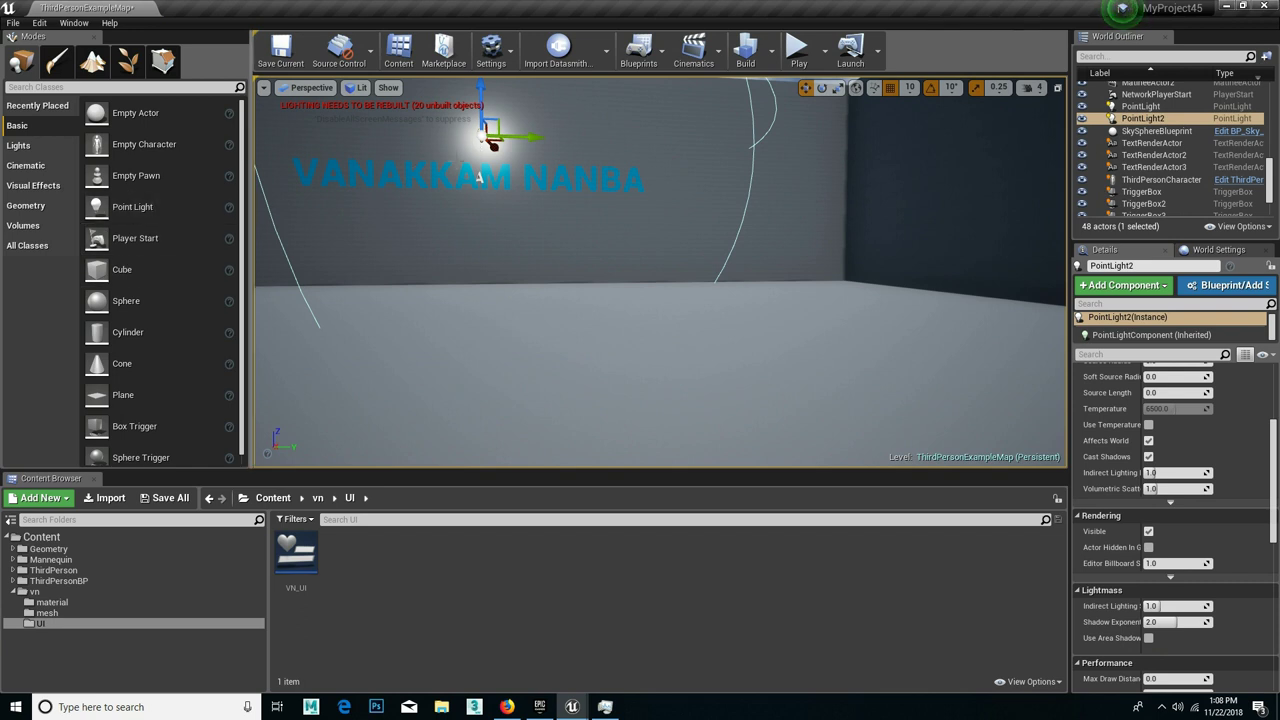
key("Delete")
Step: Place a Spot Light near the VANAKKAM NANBA text and shift it left
left_click(30, 147)
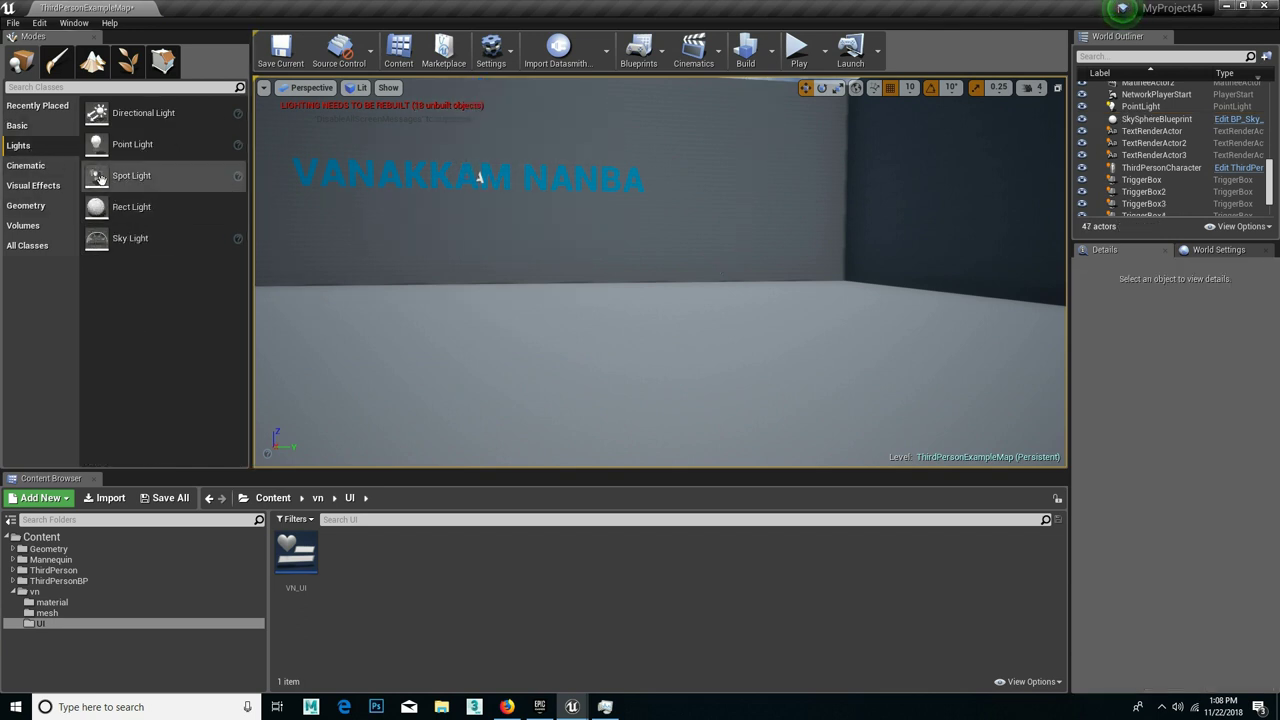
left_click_drag(134, 177, 368, 133)
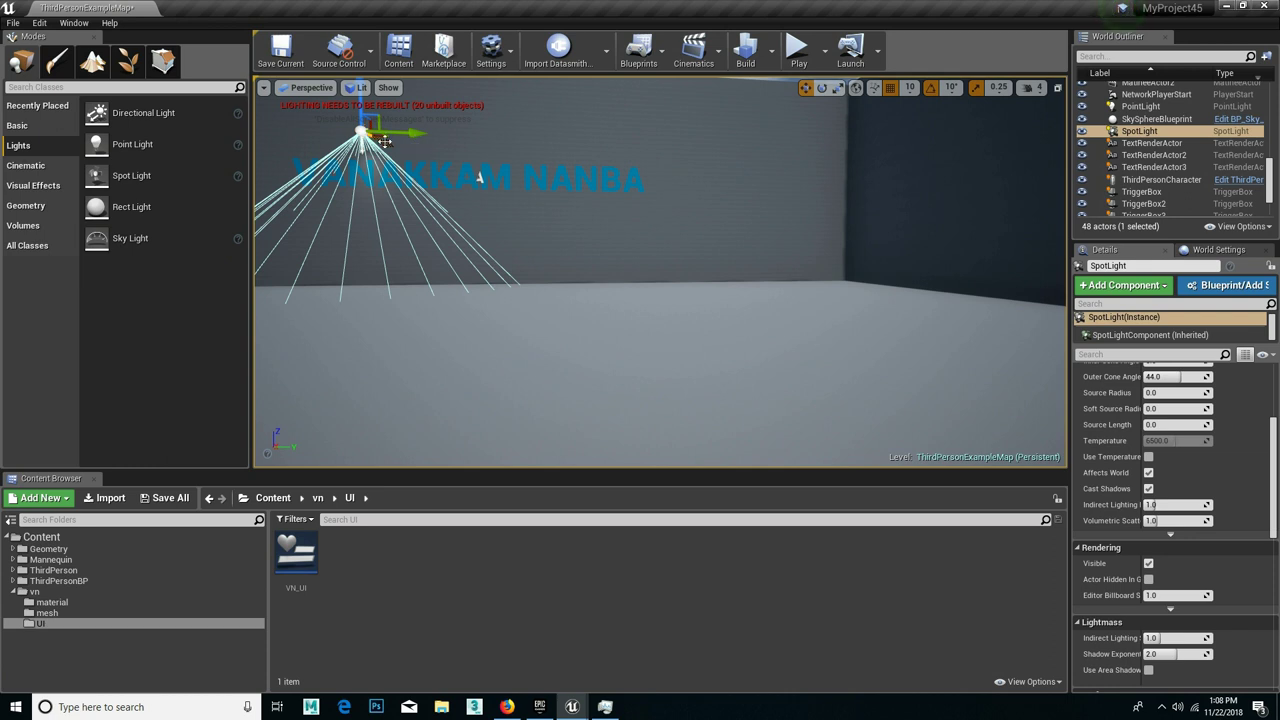
mouse_move(478, 177)
right_mouse_down()
mouse_move(712, 288)
mouse_move(648, 348)
mouse_move(826, 266)
right_mouse_up()
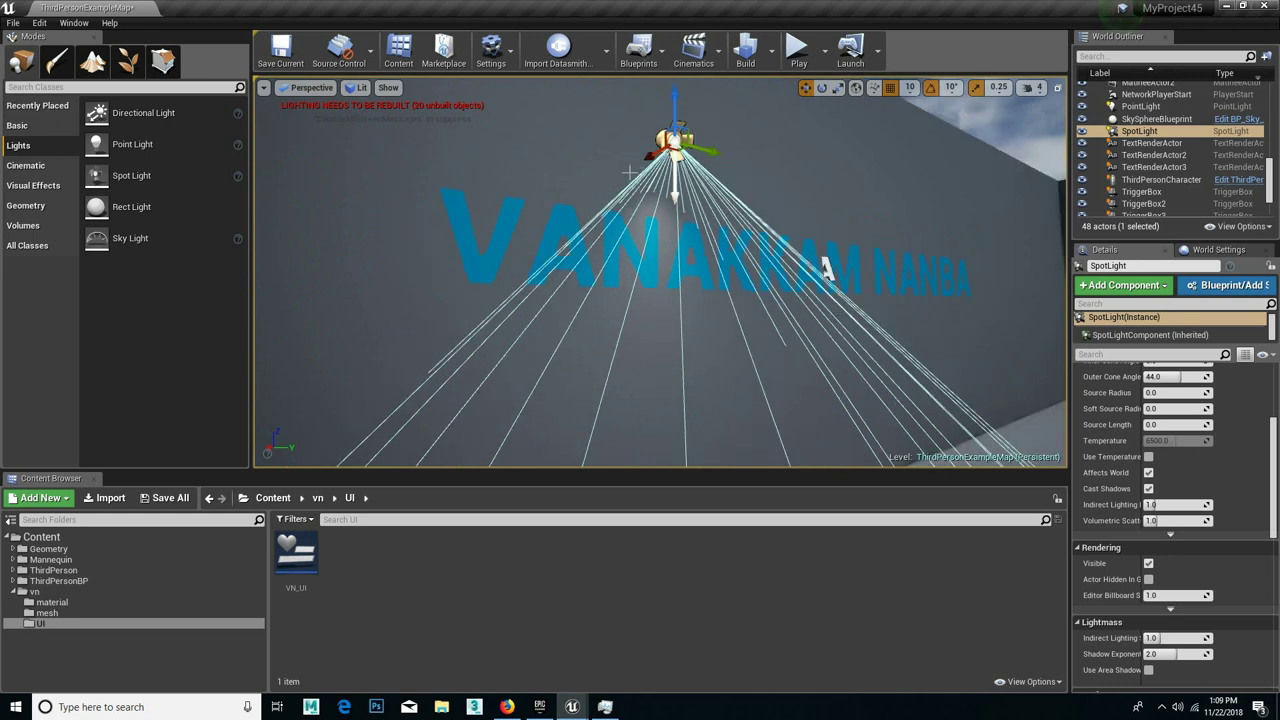
mouse_move(678, 151)
left_mouse_down()
mouse_move(638, 154)
mouse_move(738, 198)
left_mouse_up()
Step: Raise the spotlight higher on the wall and slide it to the right
right_click_drag(826, 264, 853, 238)
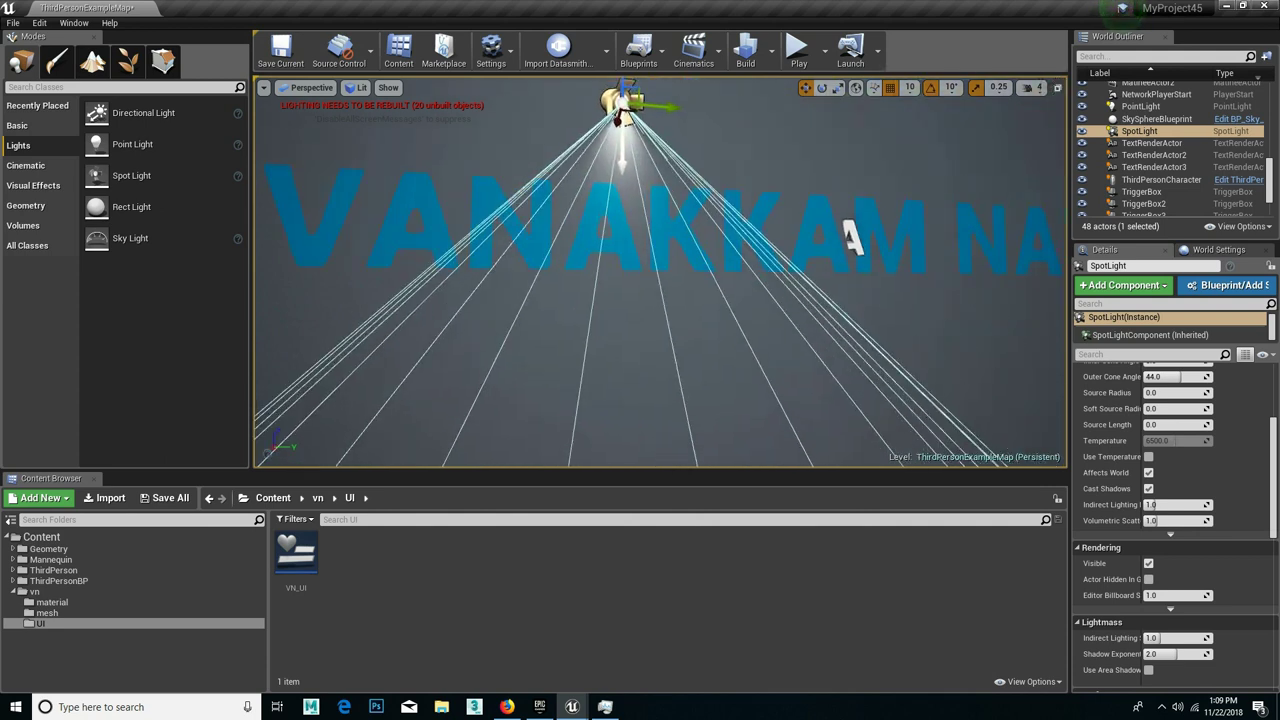
scroll(753, 242, "down", 3)
right_click_drag(800, 266, 655, 143)
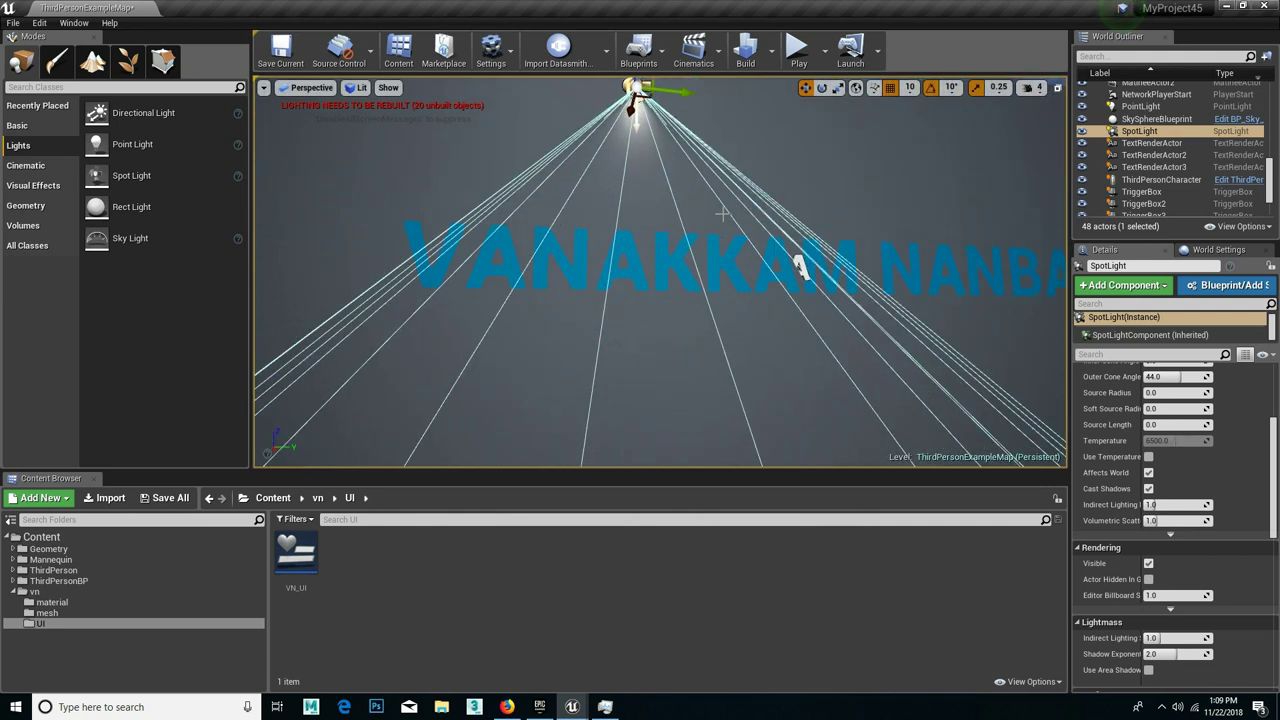
left_click_drag(654, 141, 654, 92)
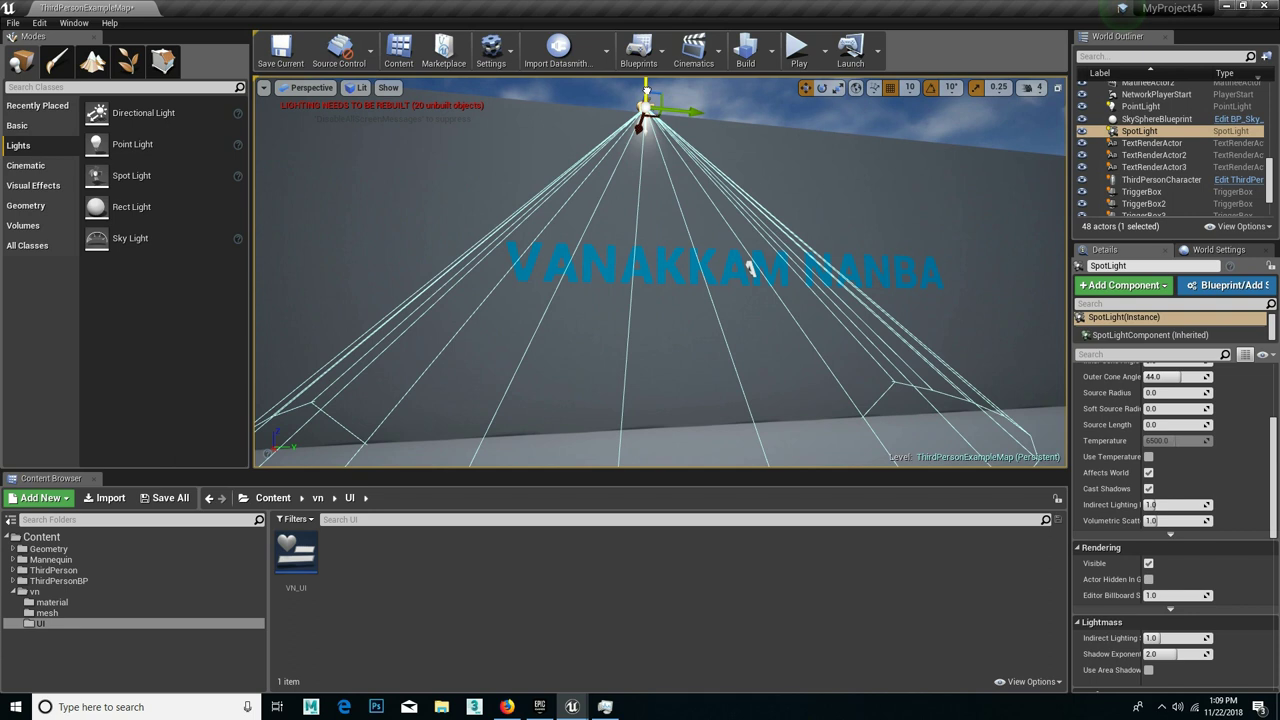
right_click_drag(750, 268, 731, 278)
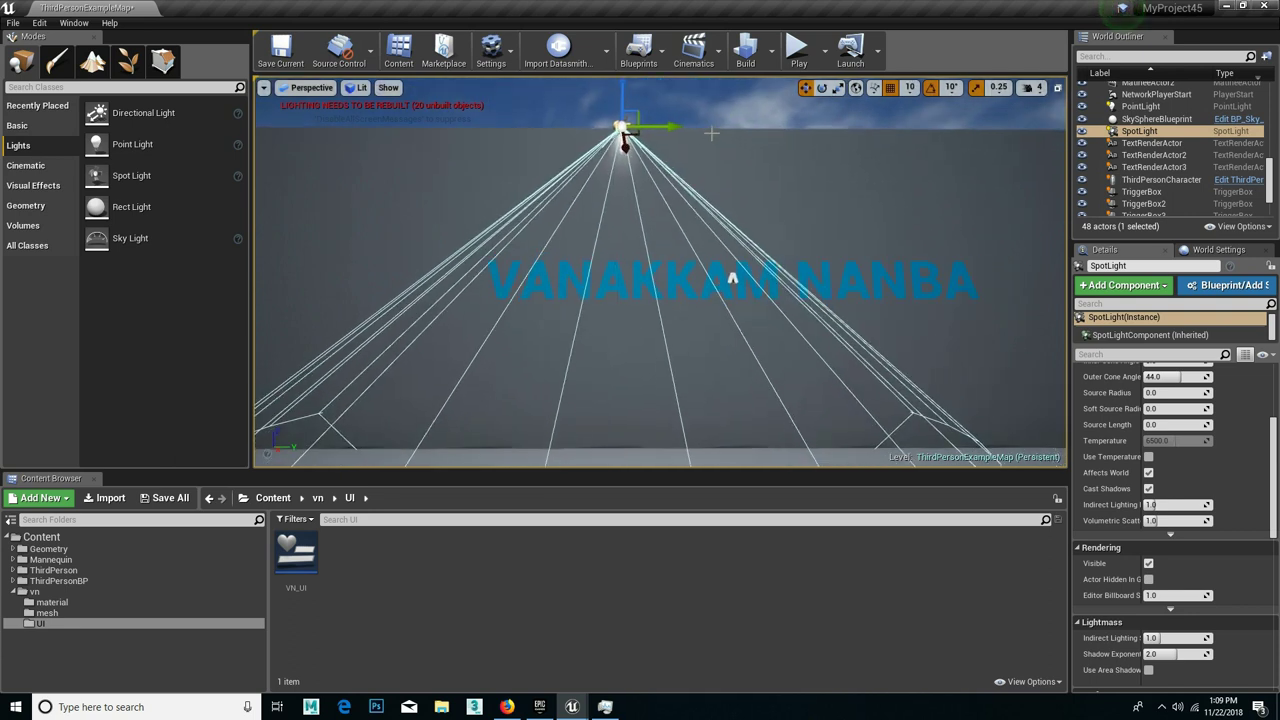
left_click_drag(676, 127, 790, 131)
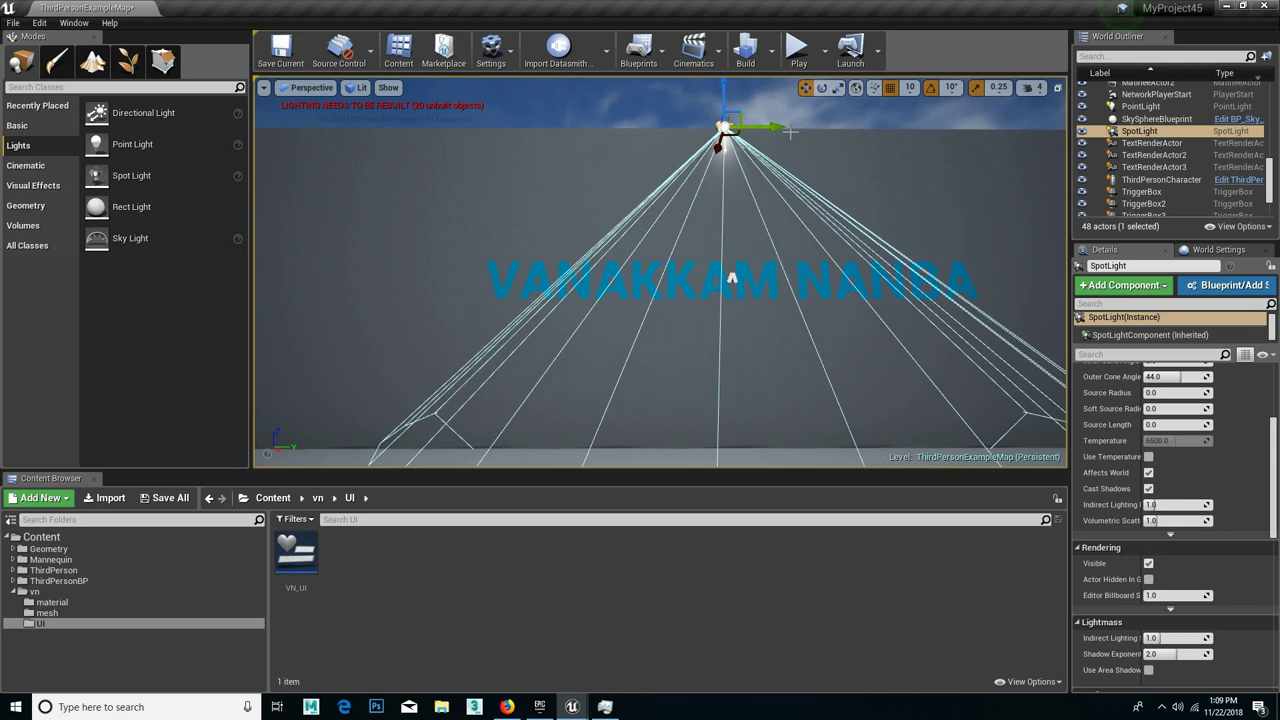
scroll(1130, 408, "up", 5)
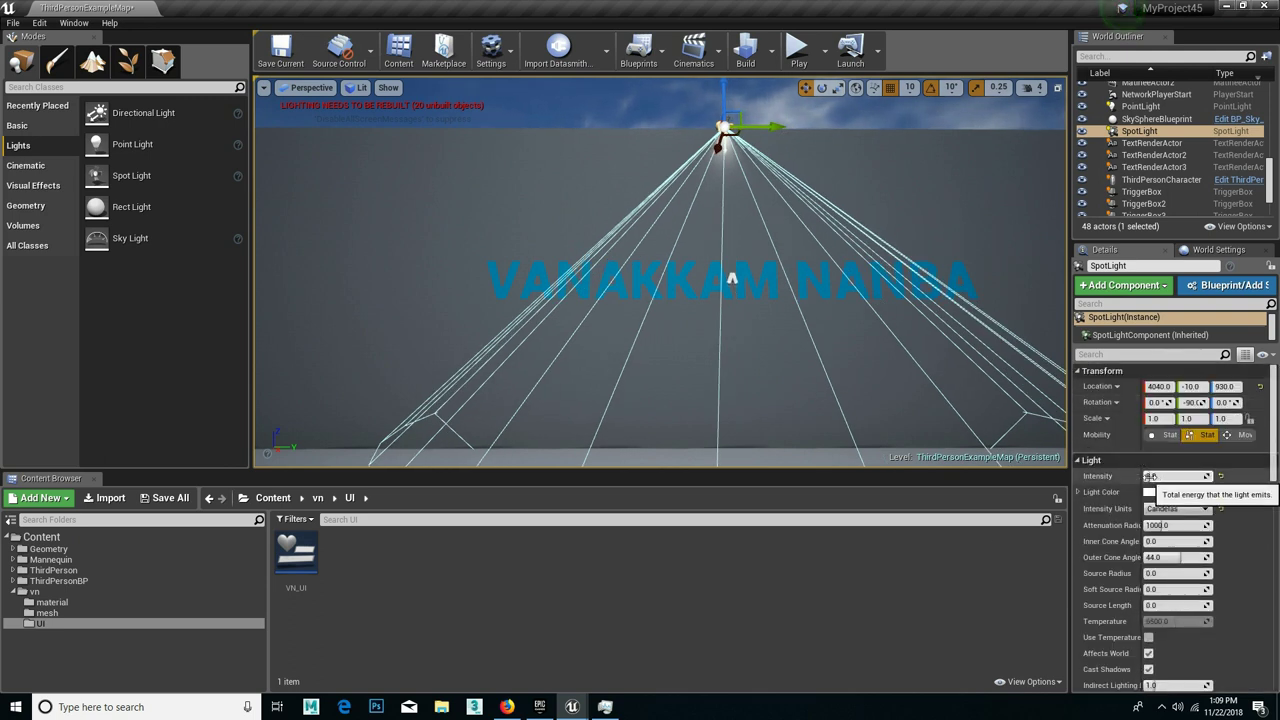
Step: Set the spotlight Intensity to 160, center it over the text, and start a play test
left_click_drag(1148, 476, 1190, 476)
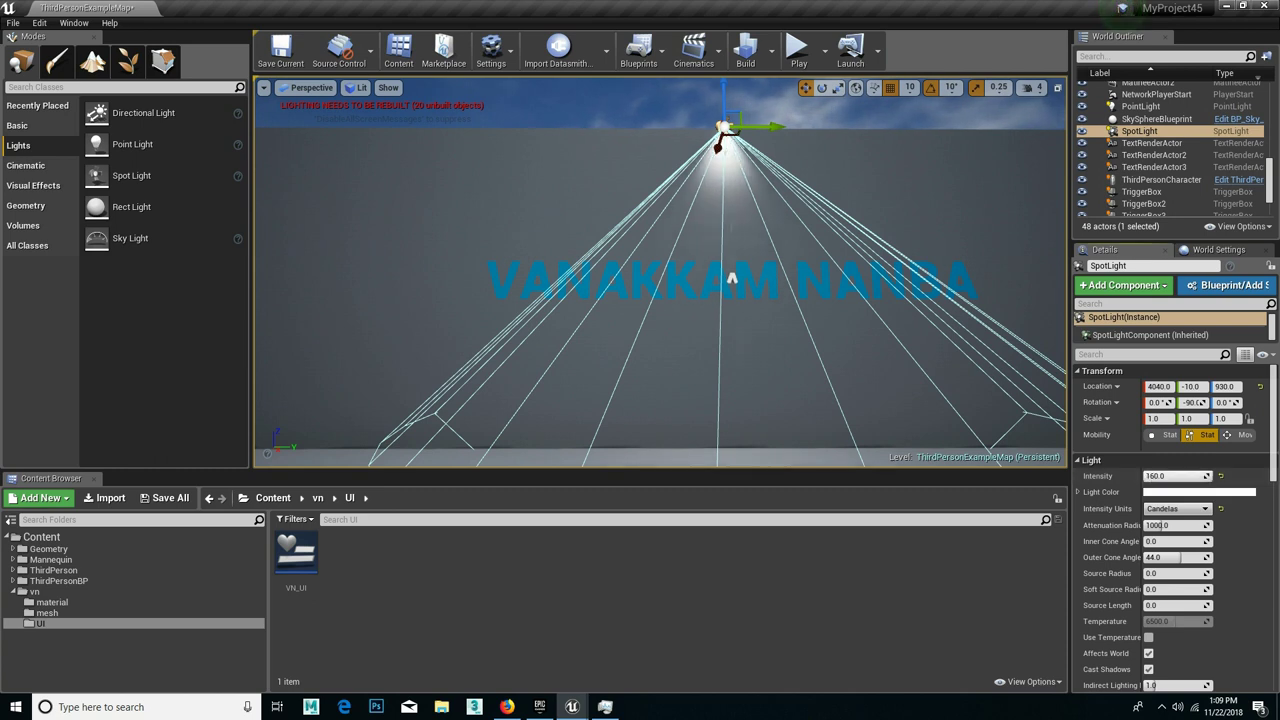
mouse_move(735, 122)
left_mouse_down()
mouse_move(723, 177)
mouse_move(677, 208)
left_mouse_up()
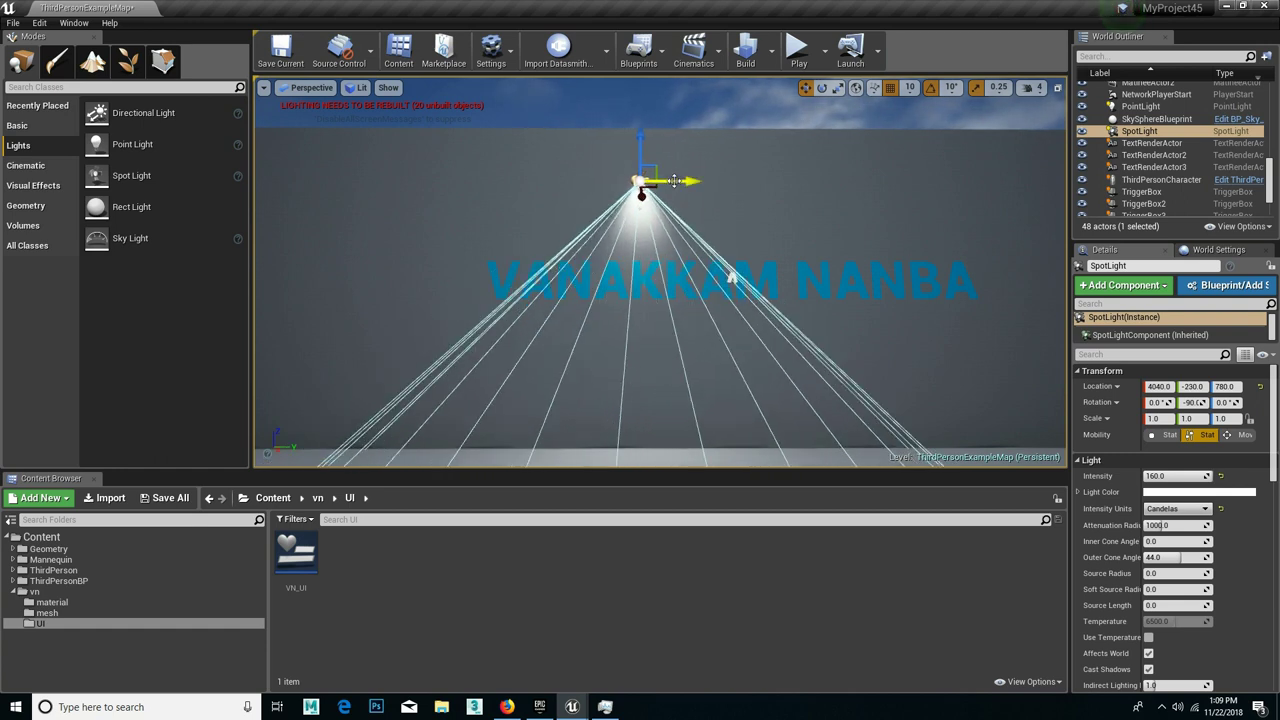
left_click_drag(675, 180, 910, 206)
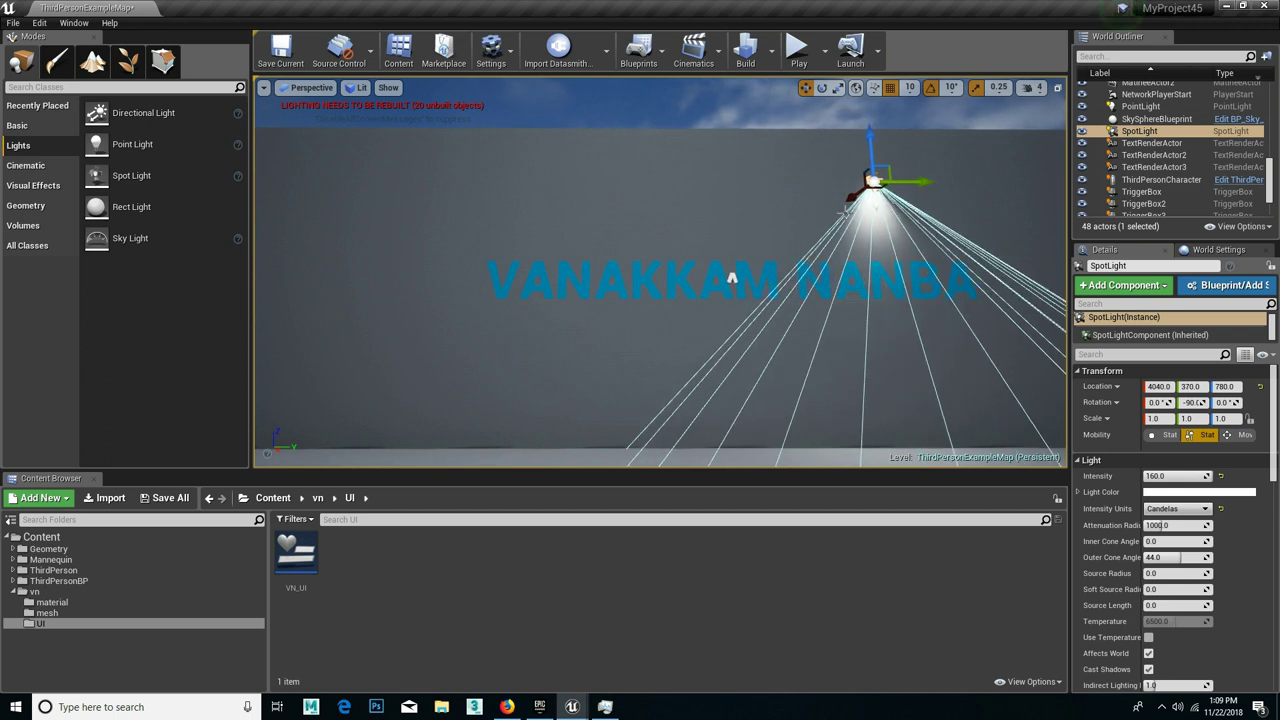
left_click(797, 47)
Step: Walk the character with W and D to view the spotlit wall, then stop playing
key("w")
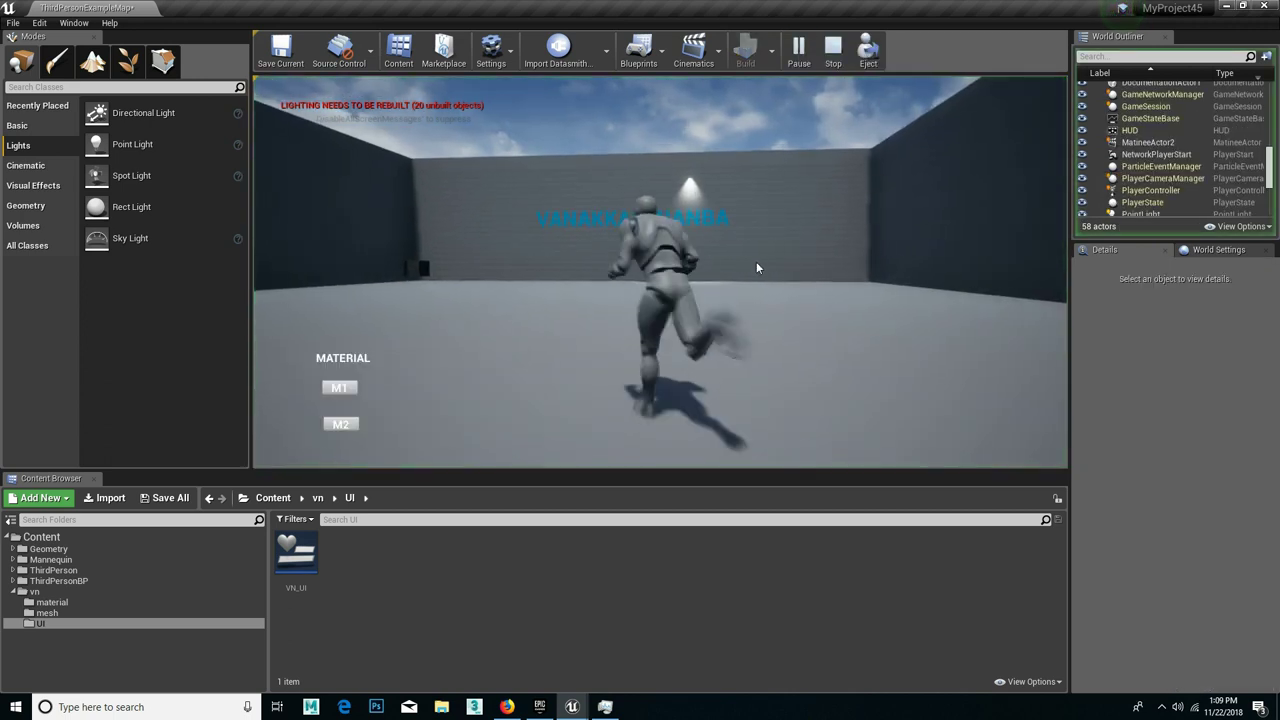
key("d")
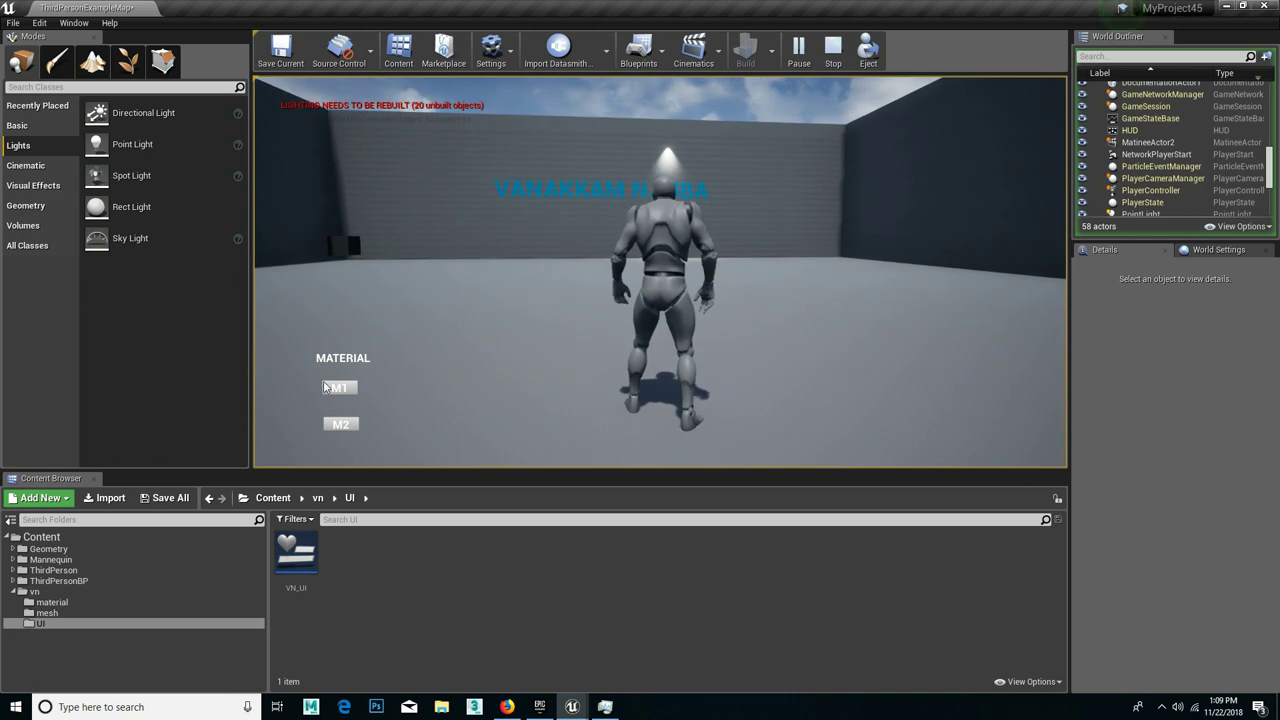
key("Escape")
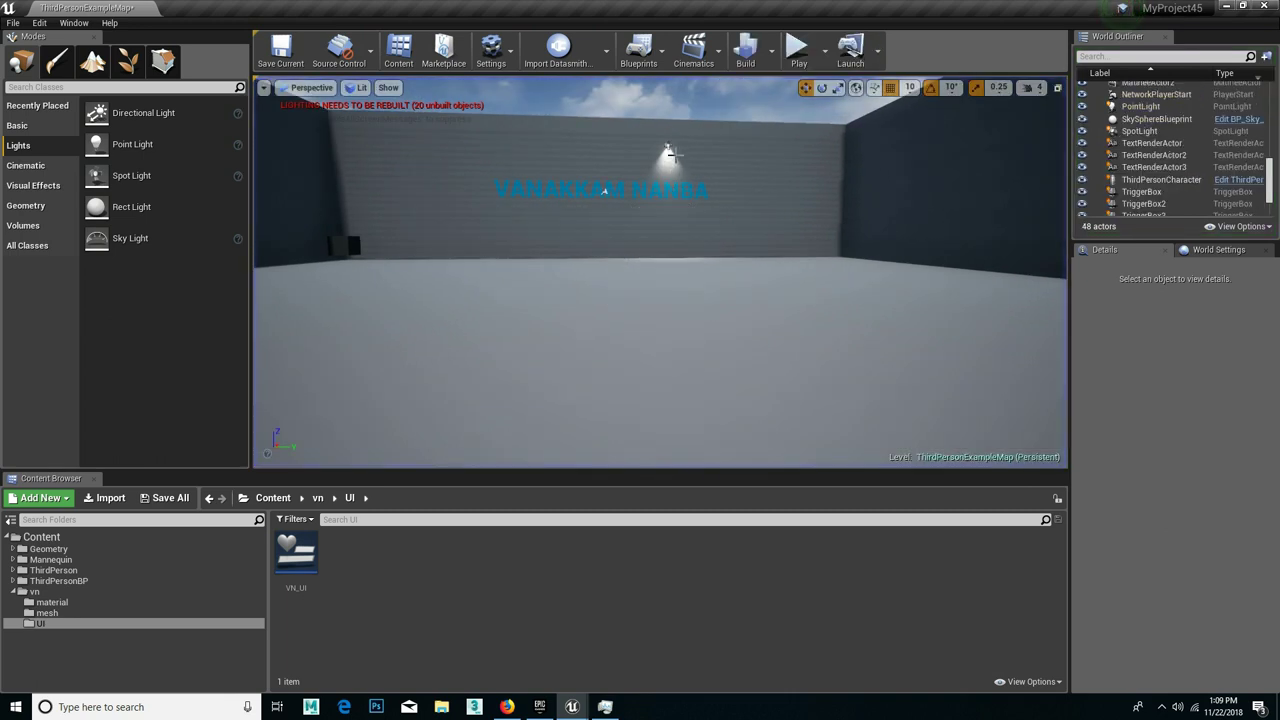
Step: Select the SpotLight above VANAKKAM NANBA and widen the Details and Outliner panels
middle_click_drag(604, 190, 622, 200)
left_click_drag(622, 200, 533, 275)
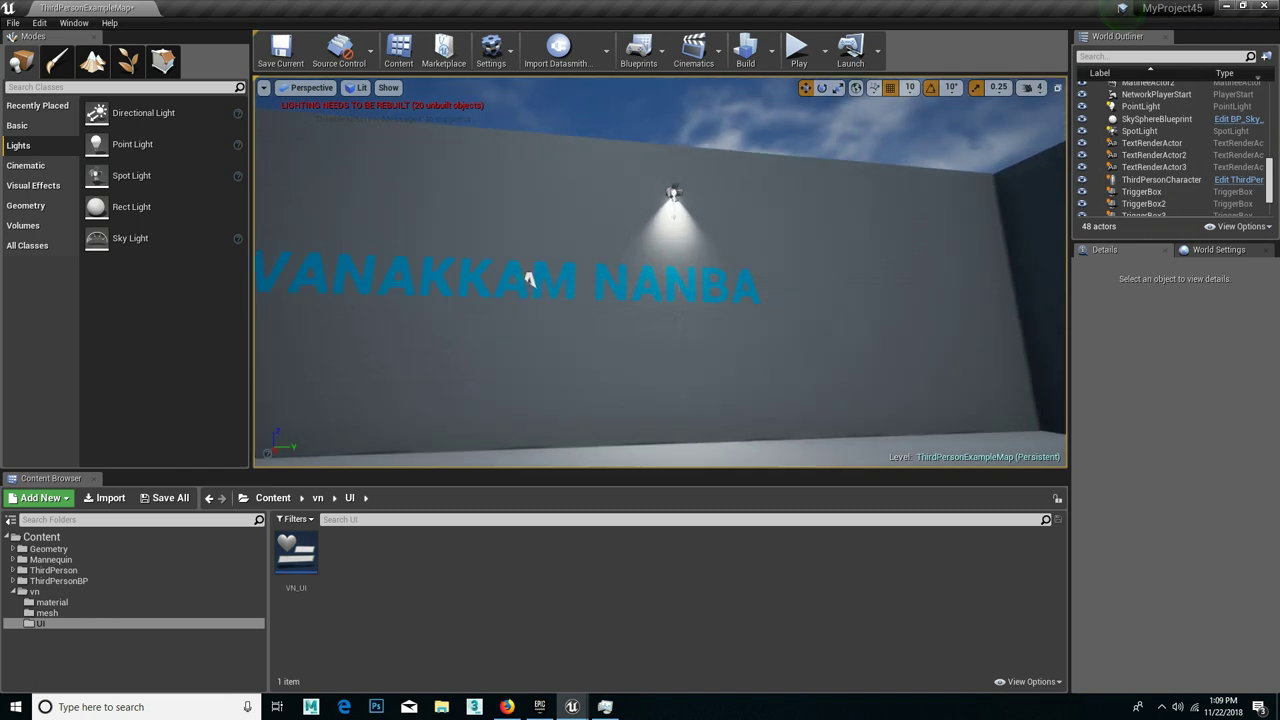
left_click(672, 190)
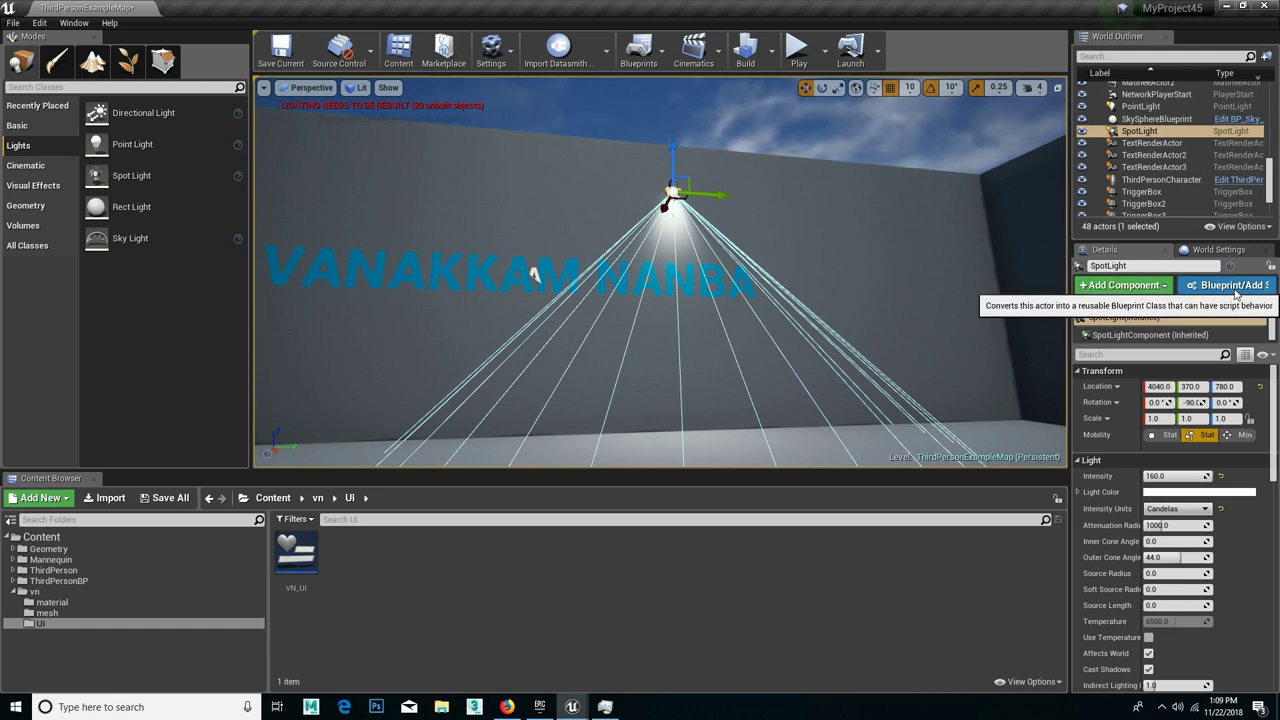
left_click_drag(1069, 314, 1023, 314)
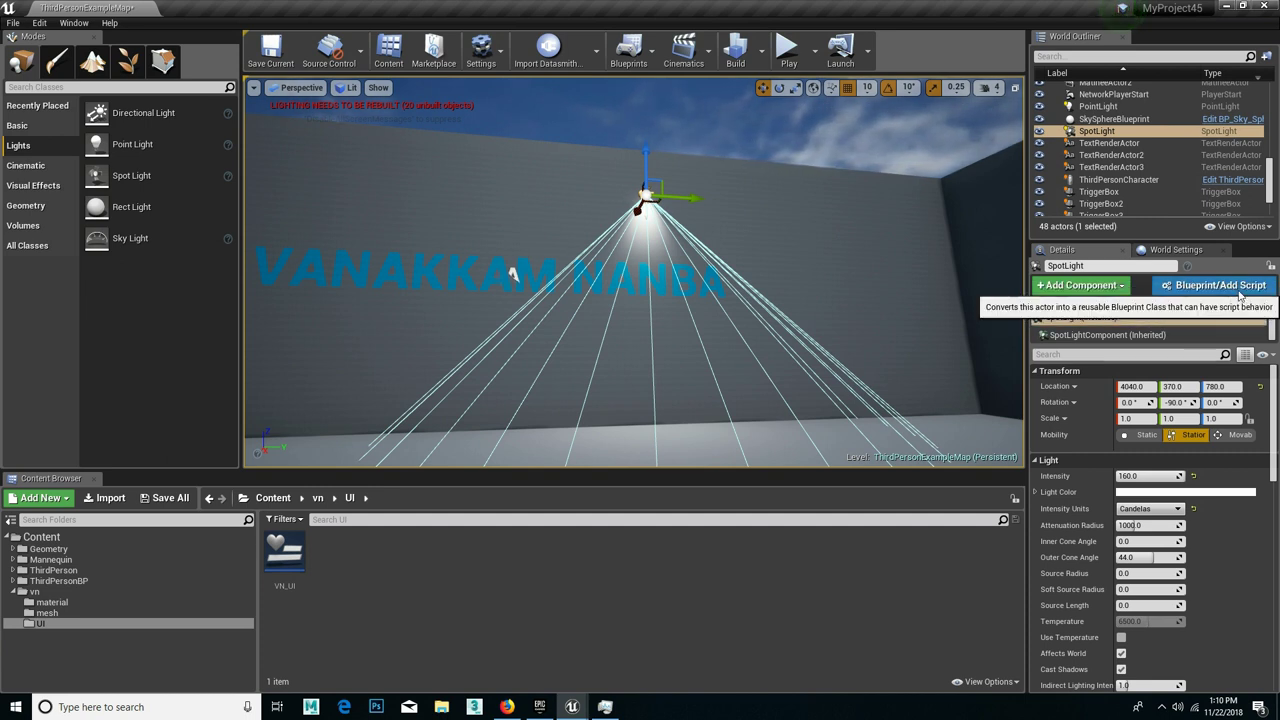
Step: Convert the SpotLight into SpotLight_Blueprint saved in the vn/mesh folder
left_click(1232, 288)
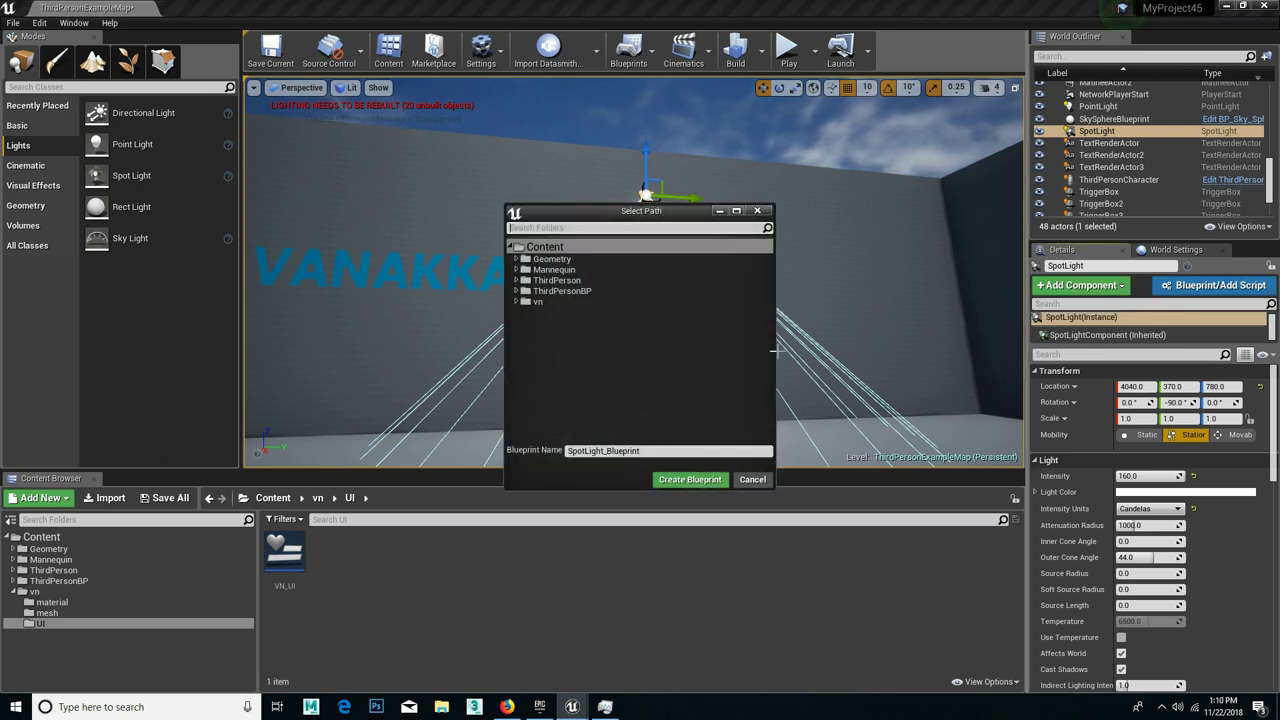
left_click(516, 302)
left_click(546, 323)
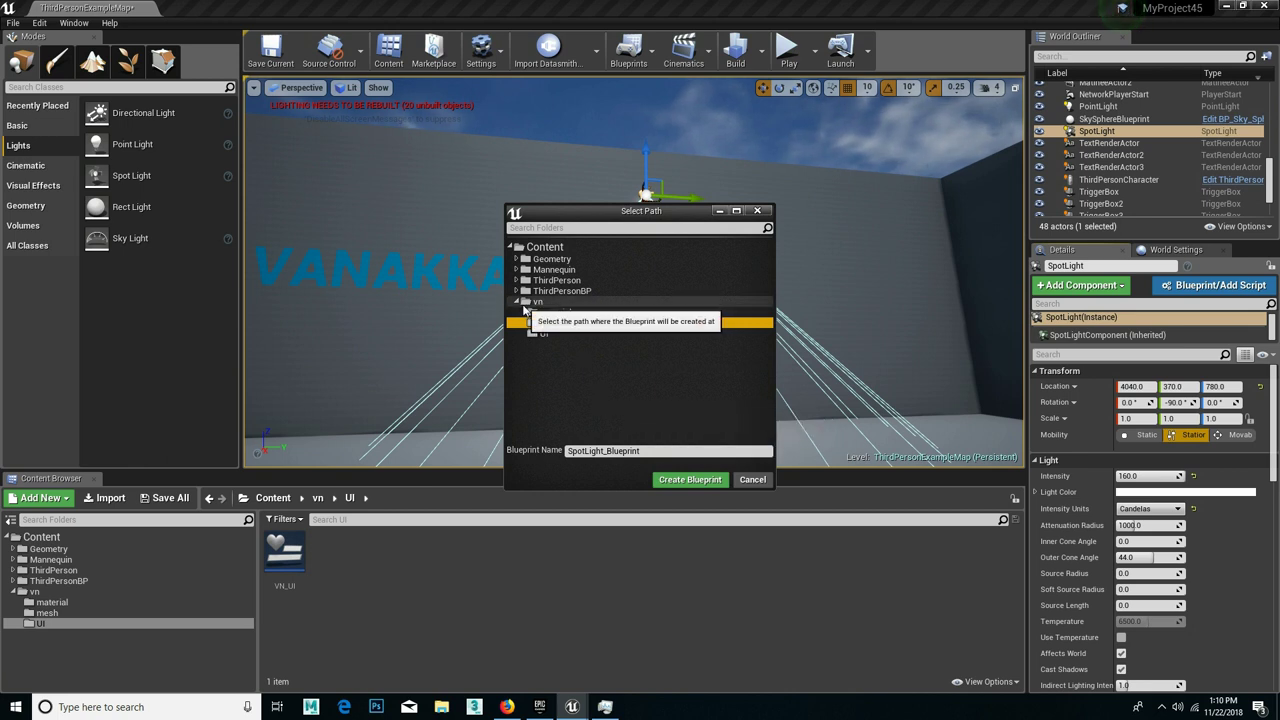
left_click(524, 302)
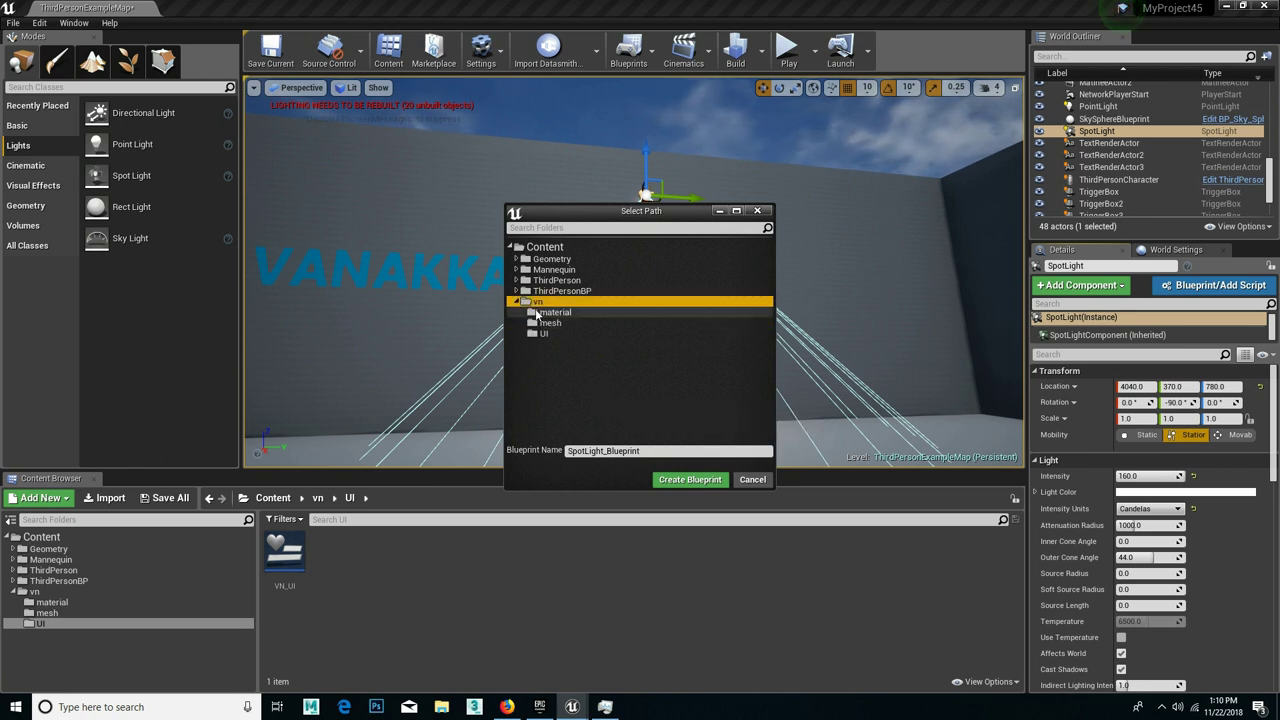
left_click(546, 323)
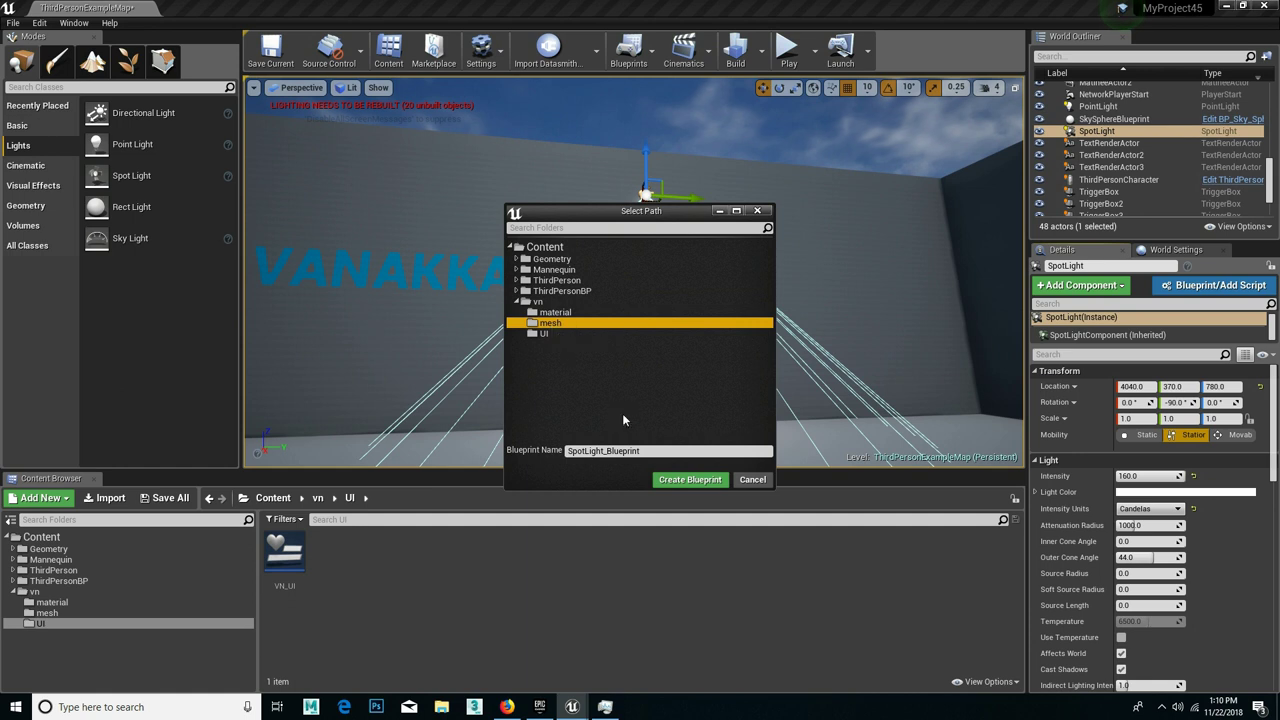
left_click(692, 479)
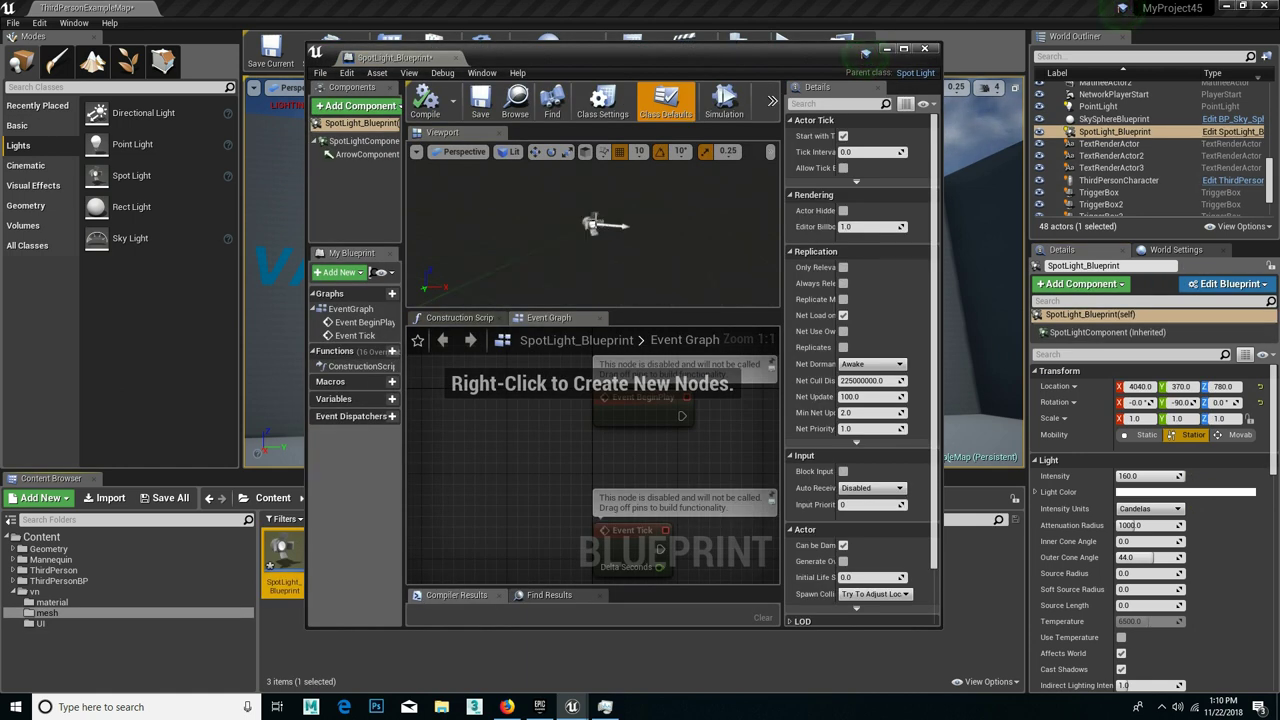
Step: Select SpotLightComponent, compile SpotLight_Blueprint, and close its editor
left_click(595, 222)
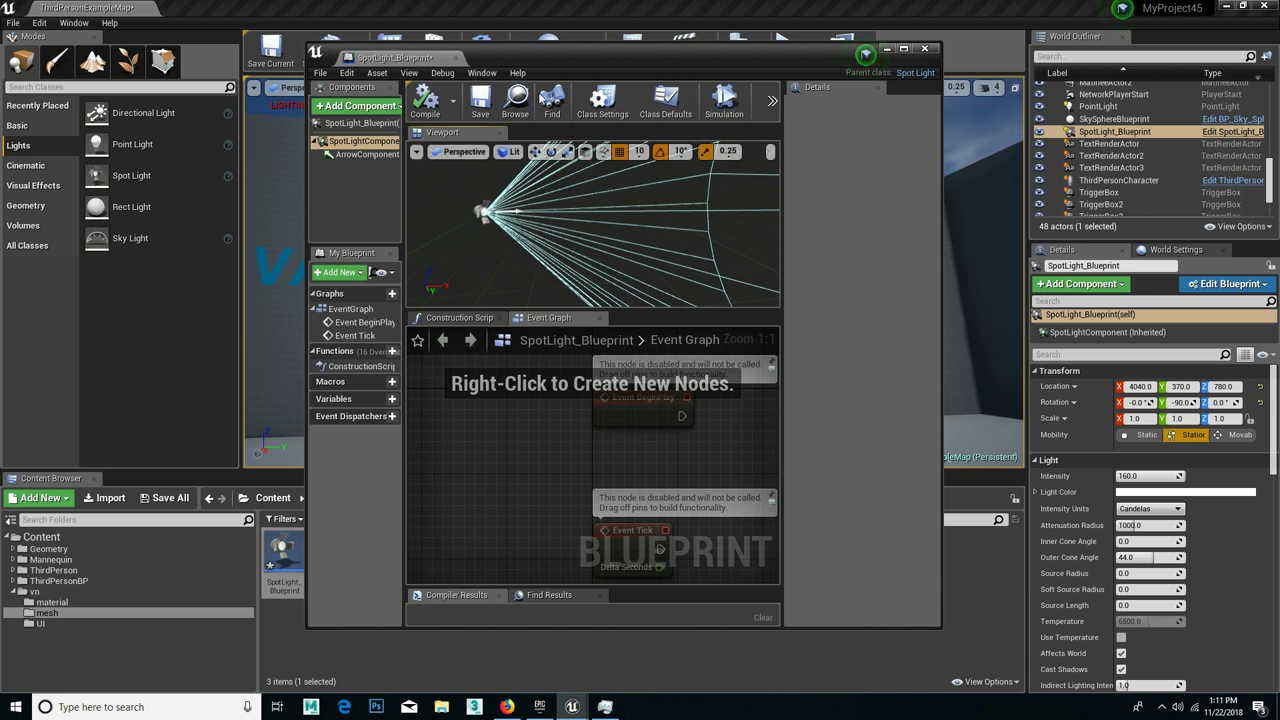
left_click(437, 105)
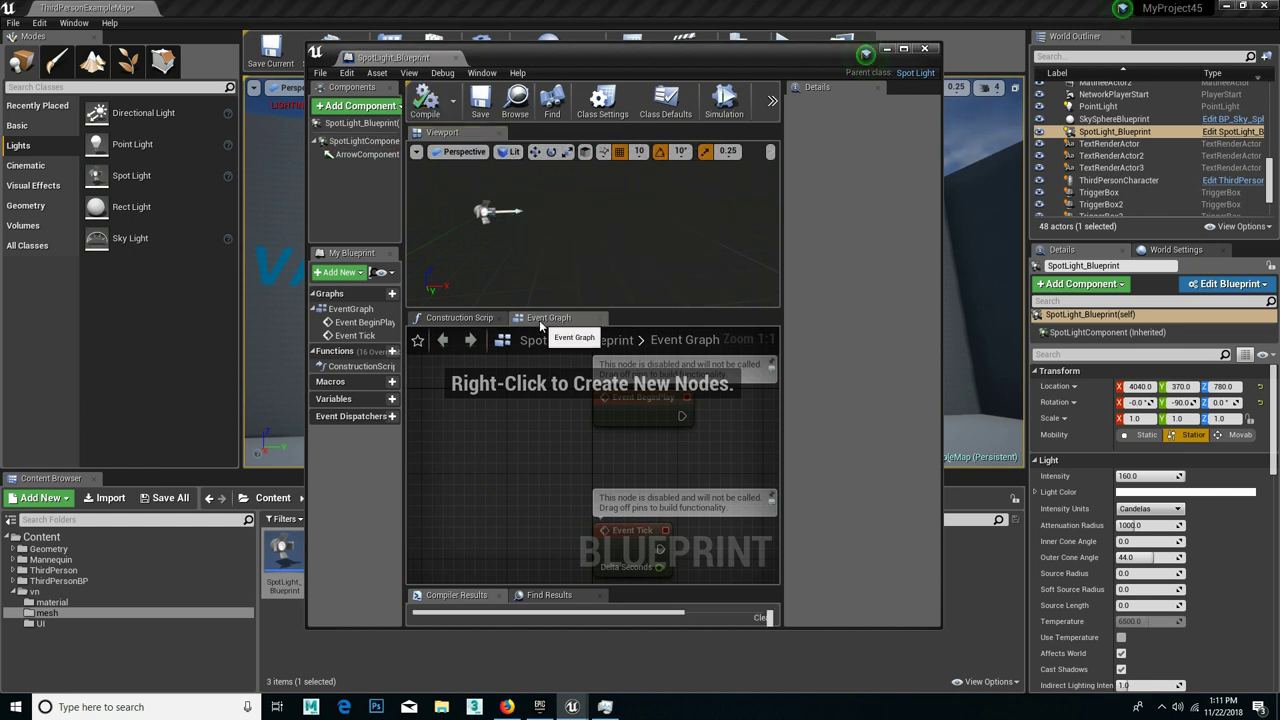
left_click(924, 50)
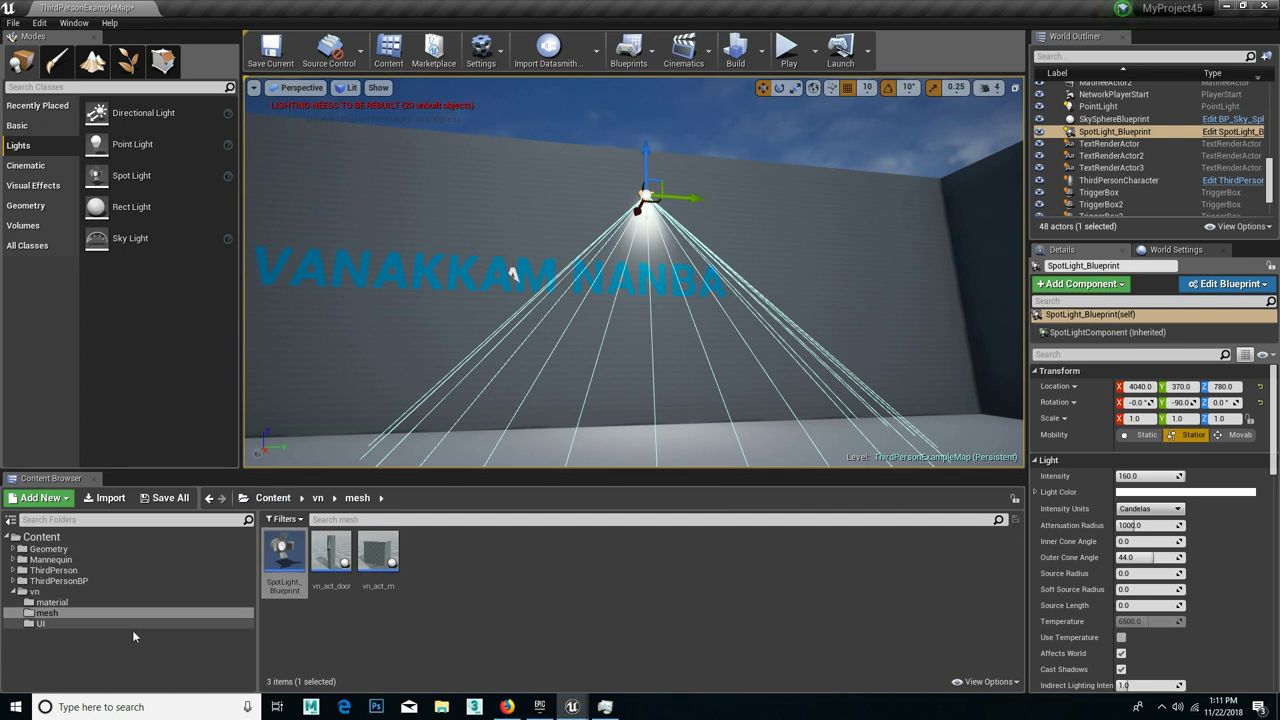
Step: Open the VN_UI widget blueprint from vn/UI in the Designer view
left_click(40, 624)
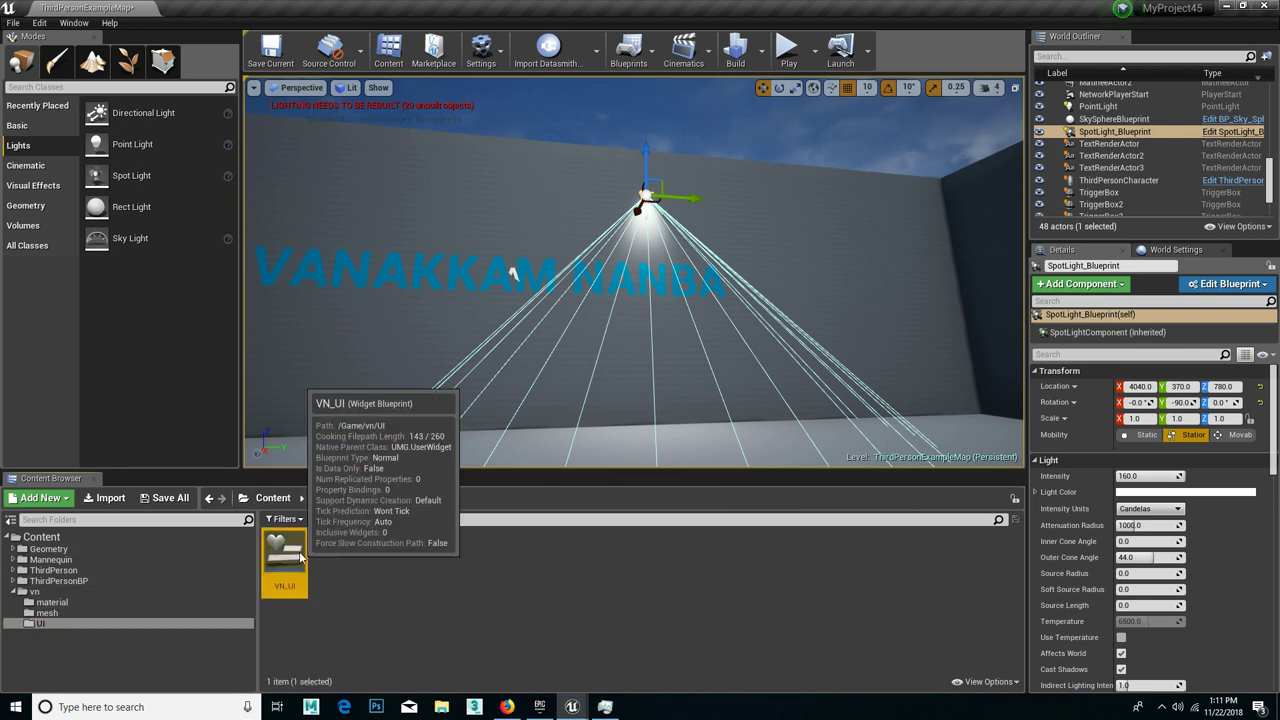
double_click(299, 552)
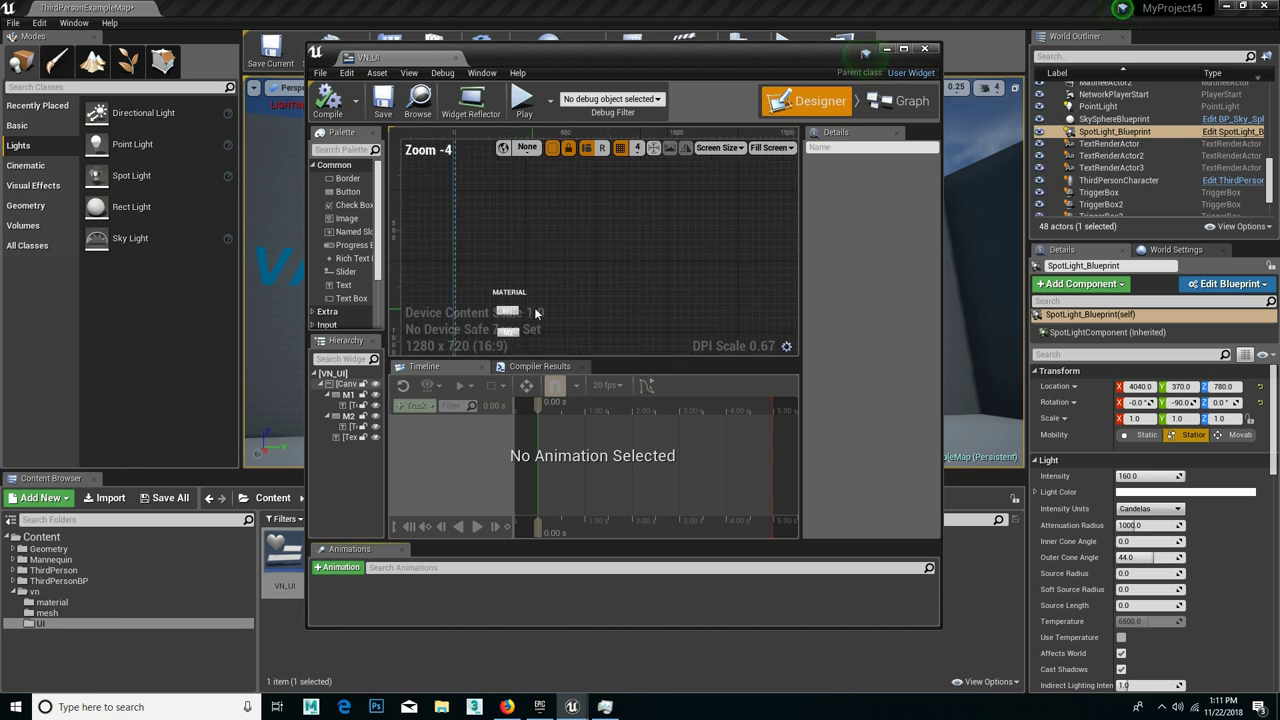
left_click(900, 101)
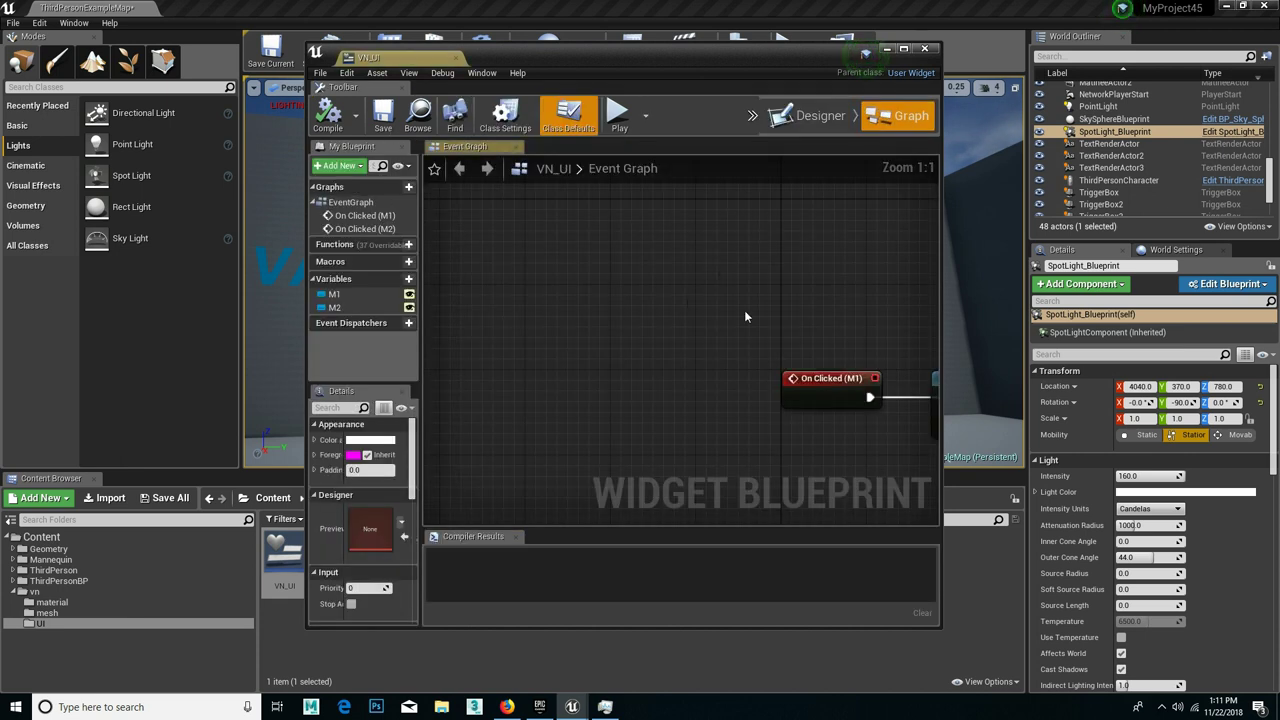
left_click(815, 115)
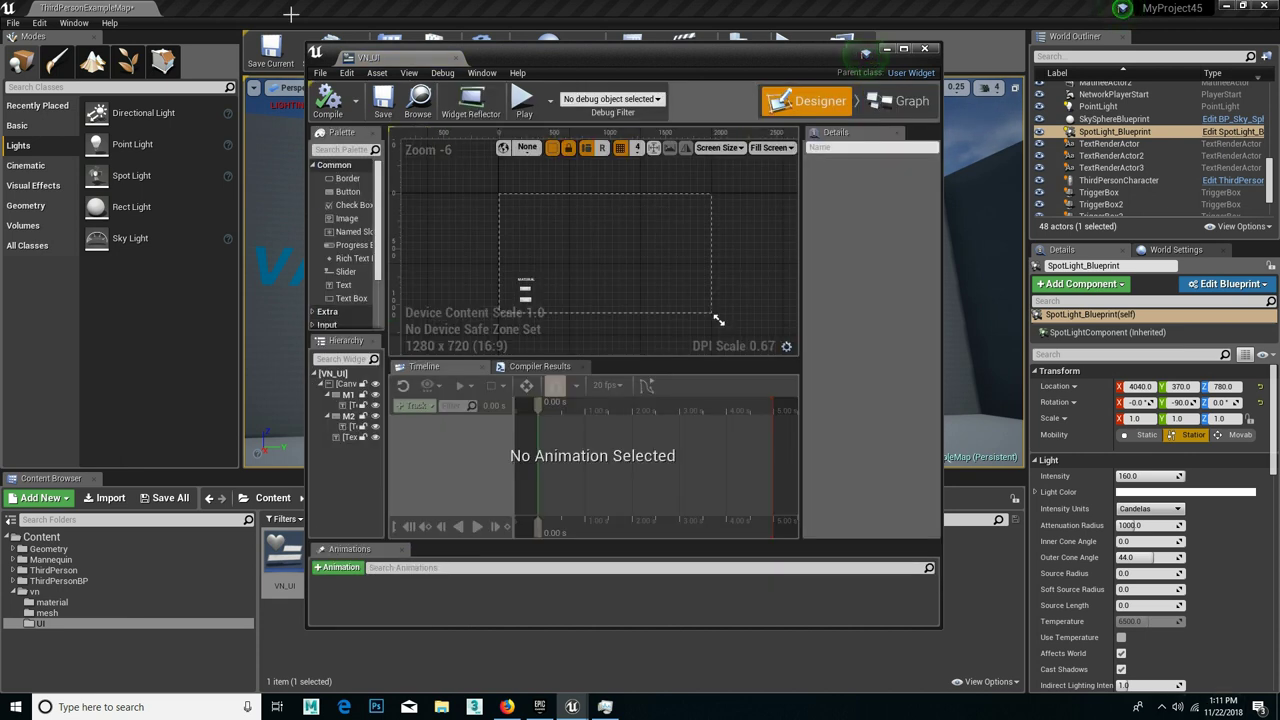
scroll(557, 296, "up", 2)
Step: Maximize the widget editor, duplicate the MATERIAL text, place it right, and retitle it LIGHT
double_click(422, 60)
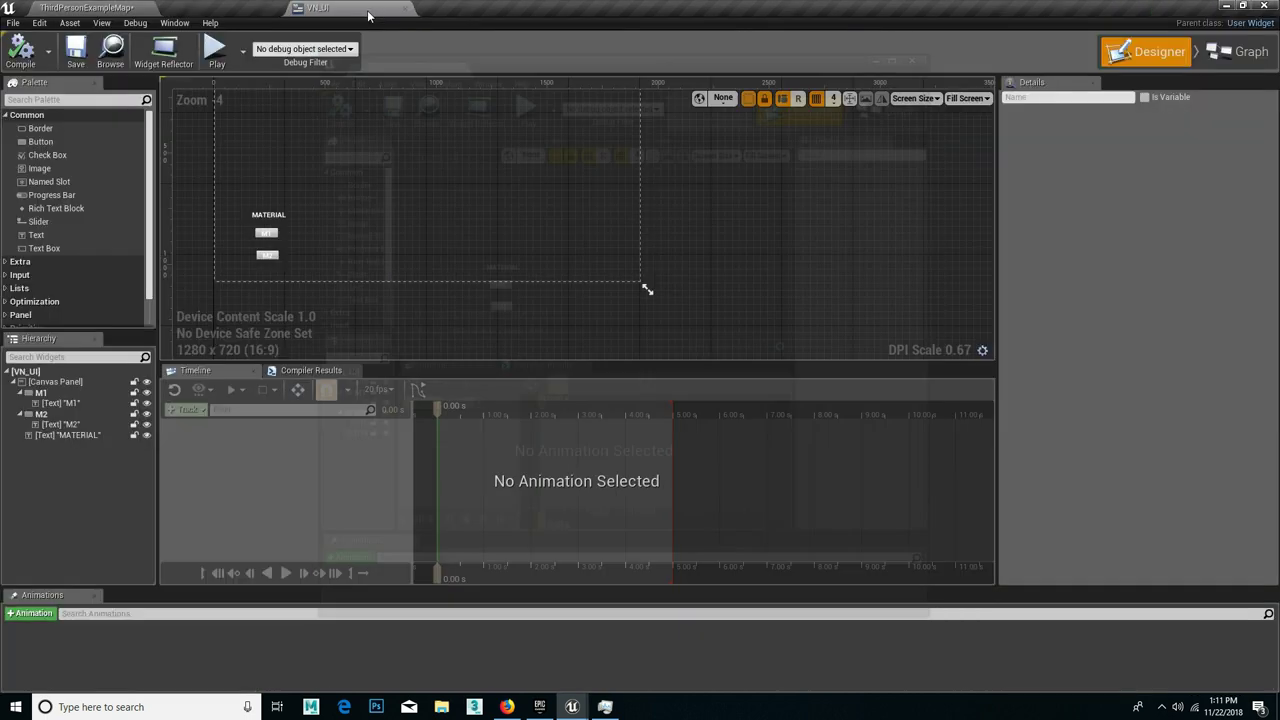
left_click(263, 171)
scroll(442, 206, "up", 2)
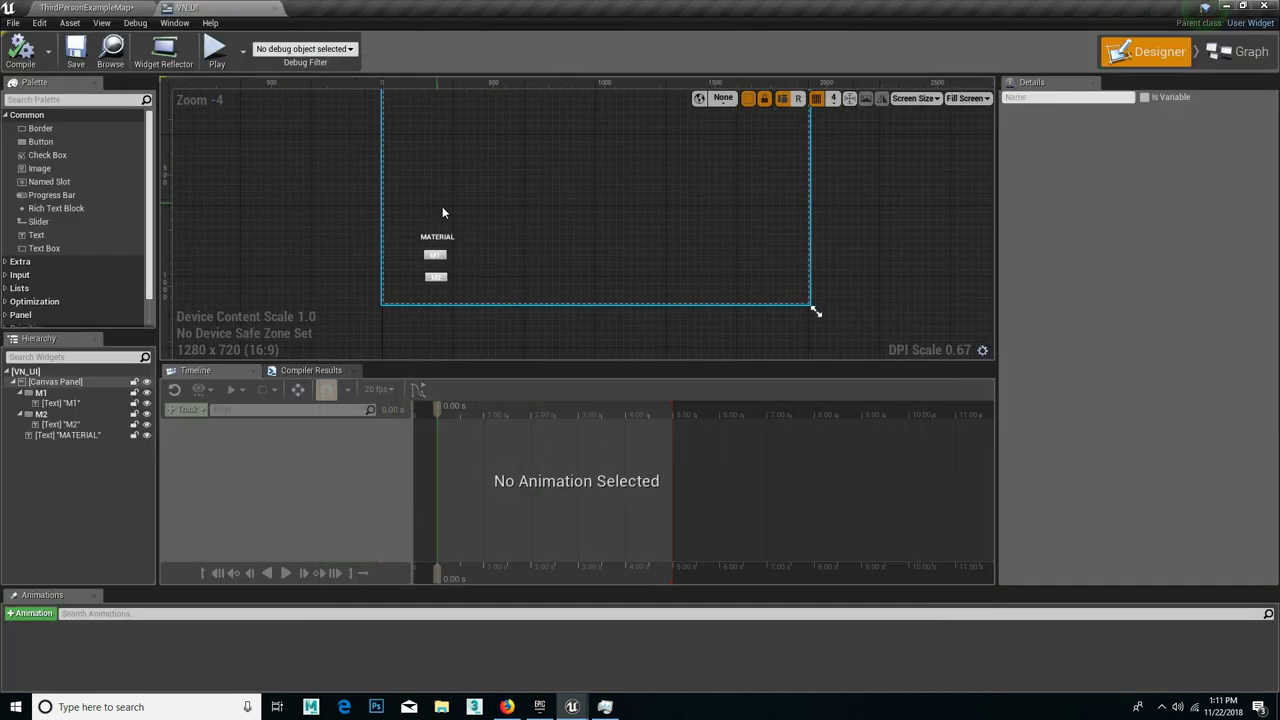
left_click(423, 183)
scroll(425, 185, "down", 1)
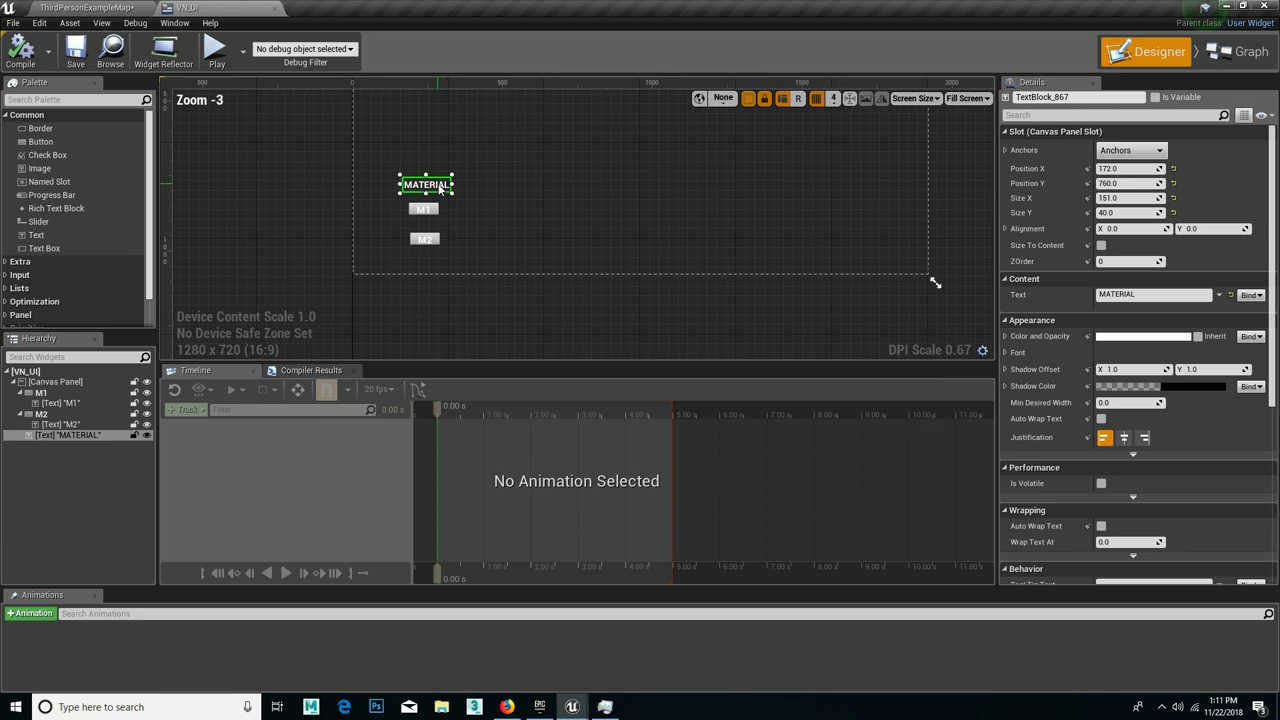
scroll(425, 185, "up", 2)
key("ctrl+d")
mouse_move(445, 195)
left_mouse_down()
mouse_move(531, 176)
mouse_move(561, 190)
left_mouse_up()
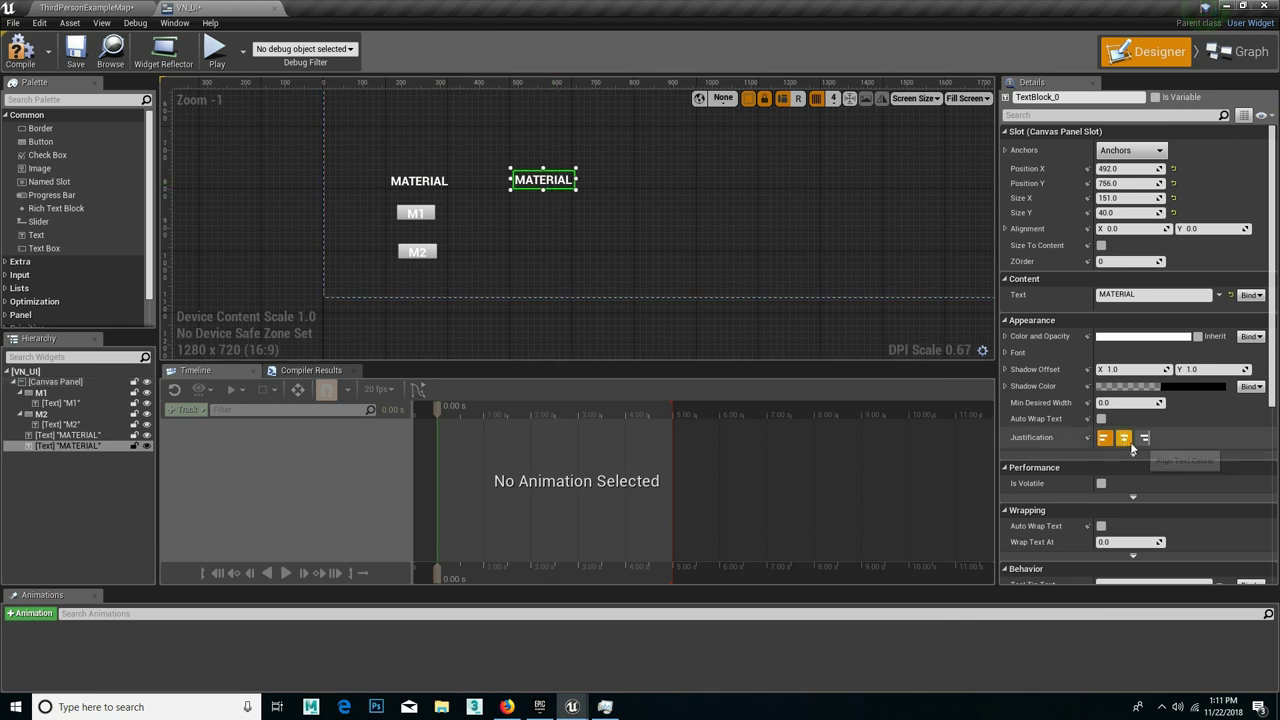
left_click(1150, 294)
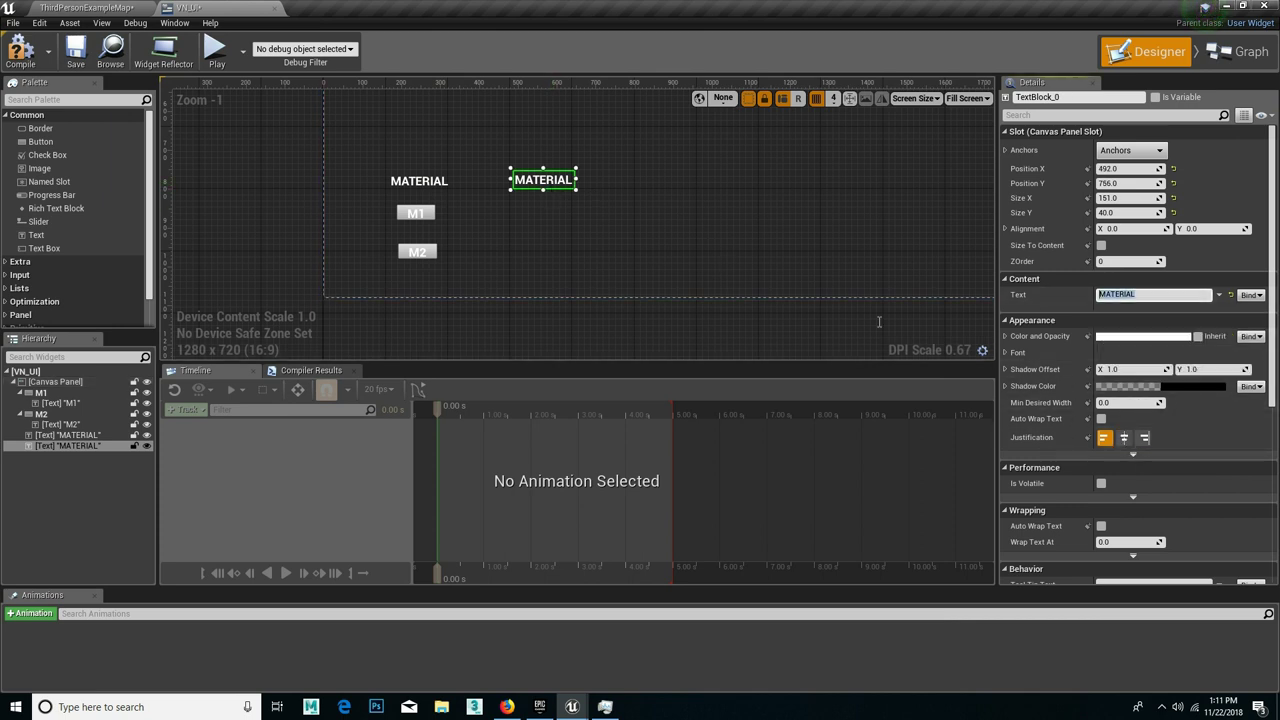
type("LIGHT")
left_click(804, 339)
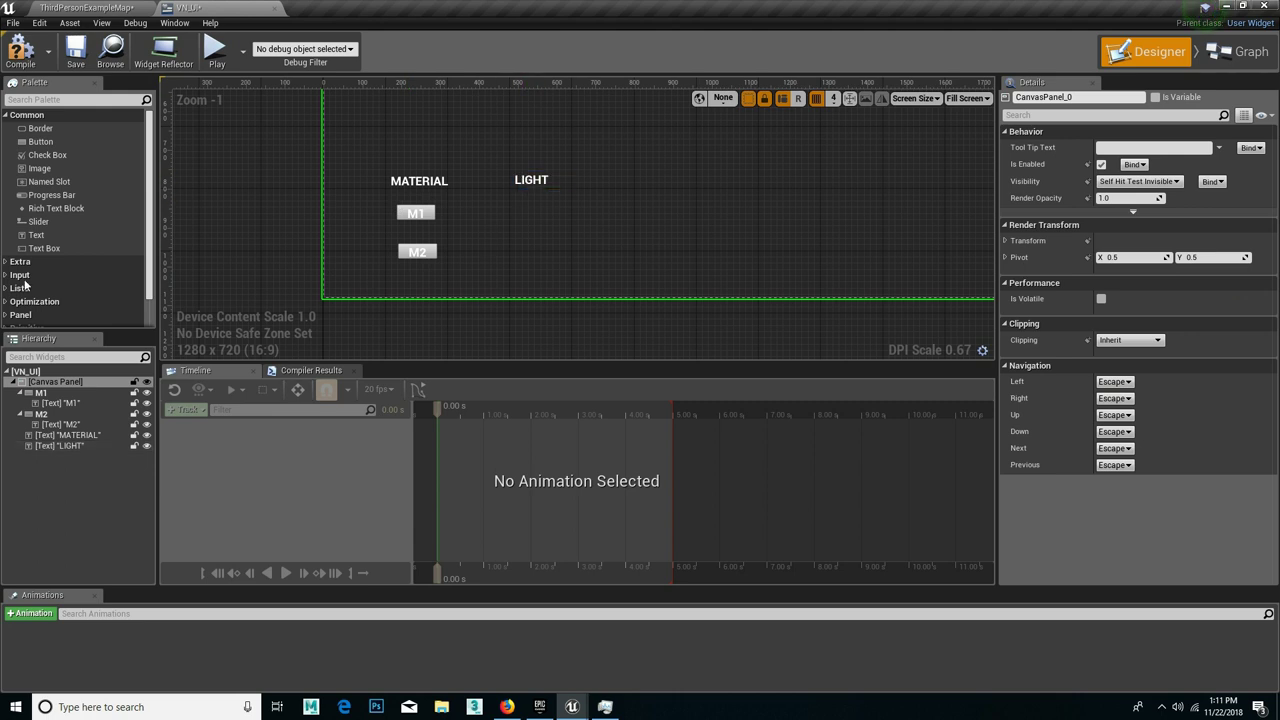
Step: Place two buttons under LIGHT and paste a copy of the M1 text label into each
left_click_drag(45, 142, 508, 205)
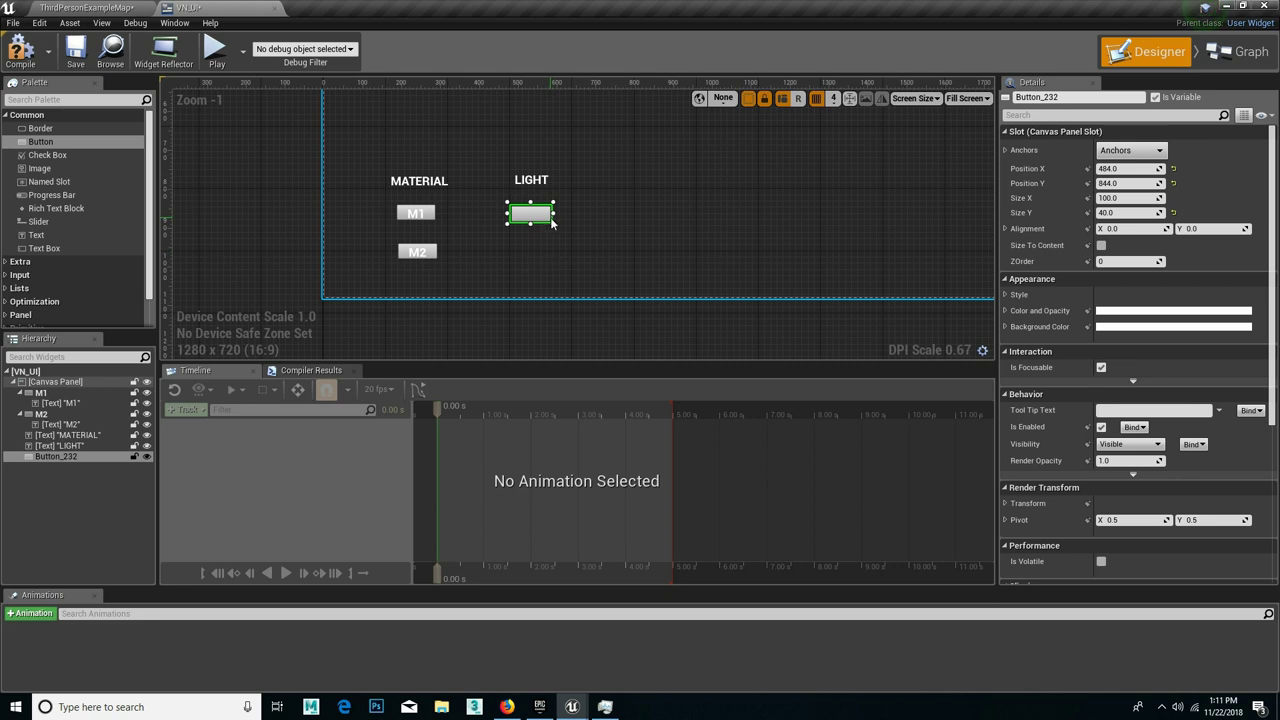
left_click_drag(40, 141, 507, 250)
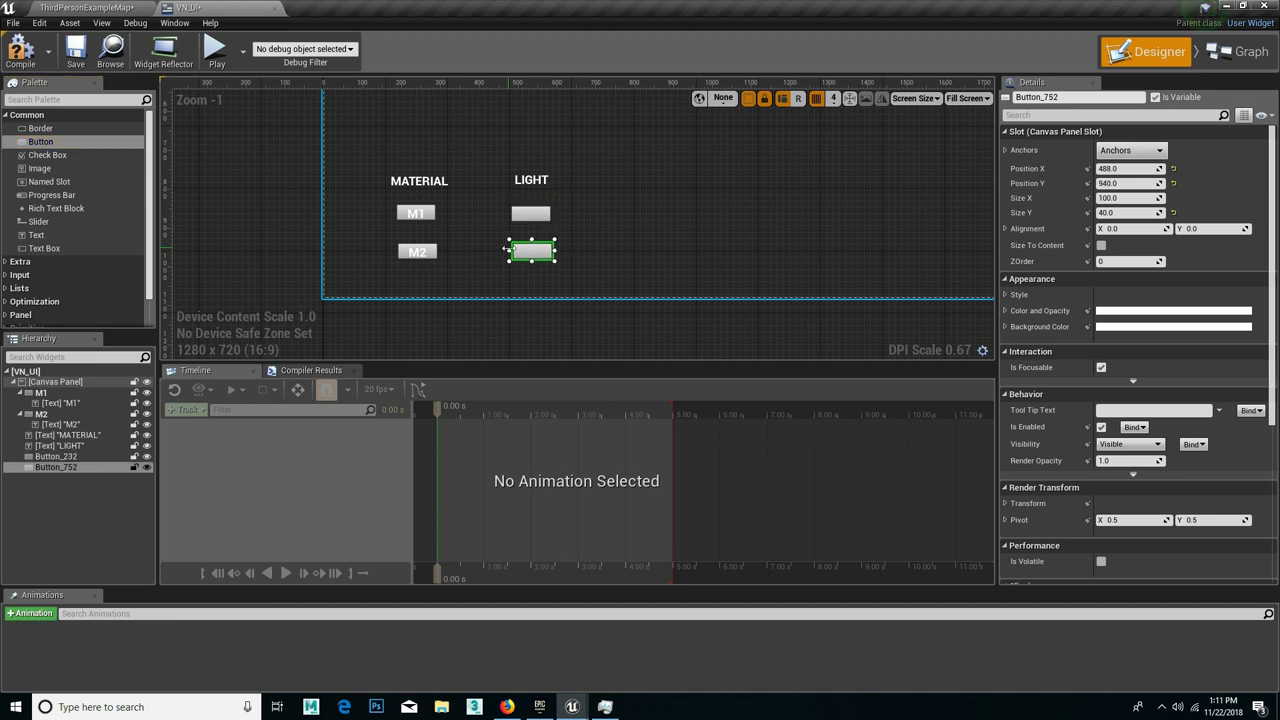
left_click(424, 222)
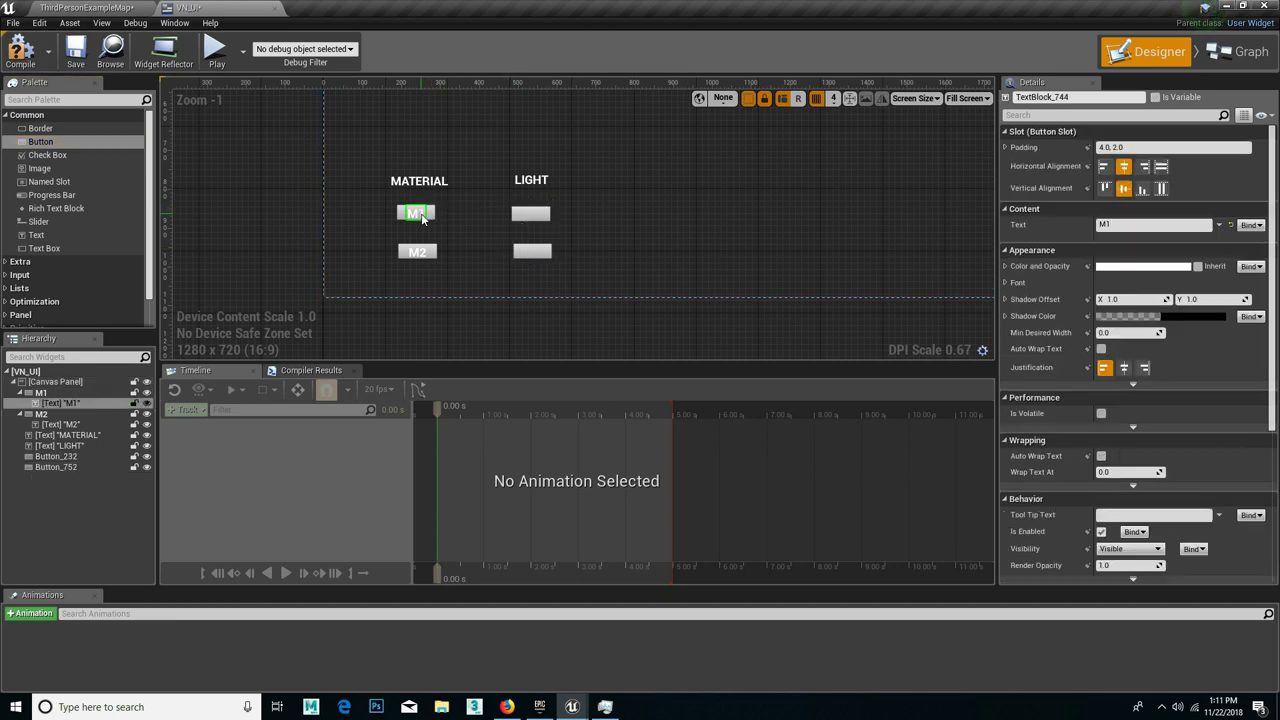
key("ctrl+c")
left_click(530, 213)
key("ctrl+v")
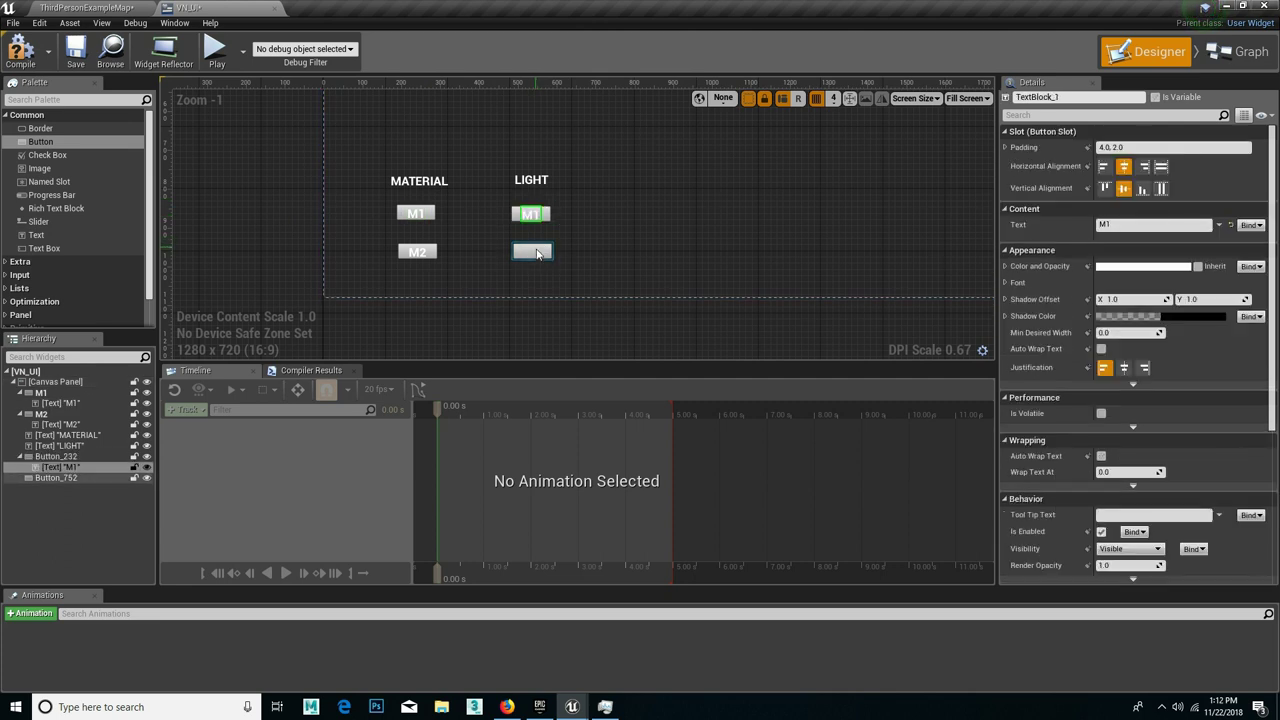
left_click(538, 254)
key("ctrl+v")
Step: Change the two button labels to ON and OFF
left_click(530, 216)
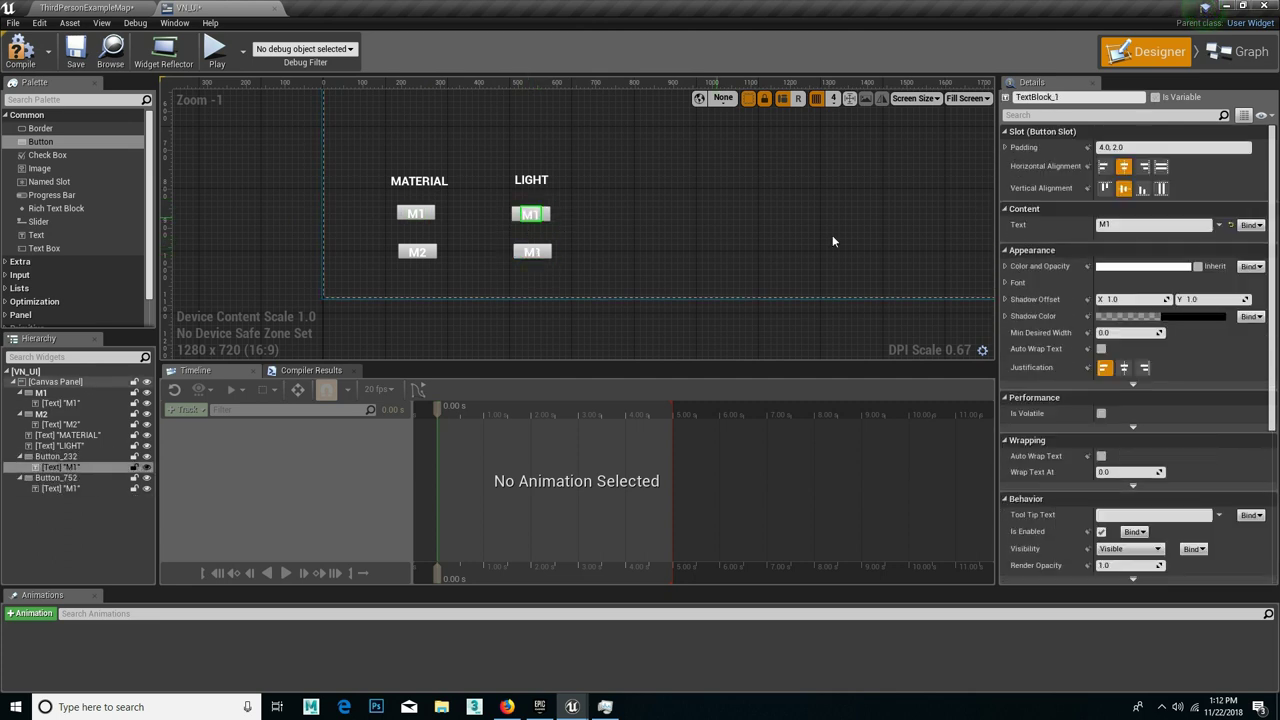
left_click(1112, 225)
type("ON")
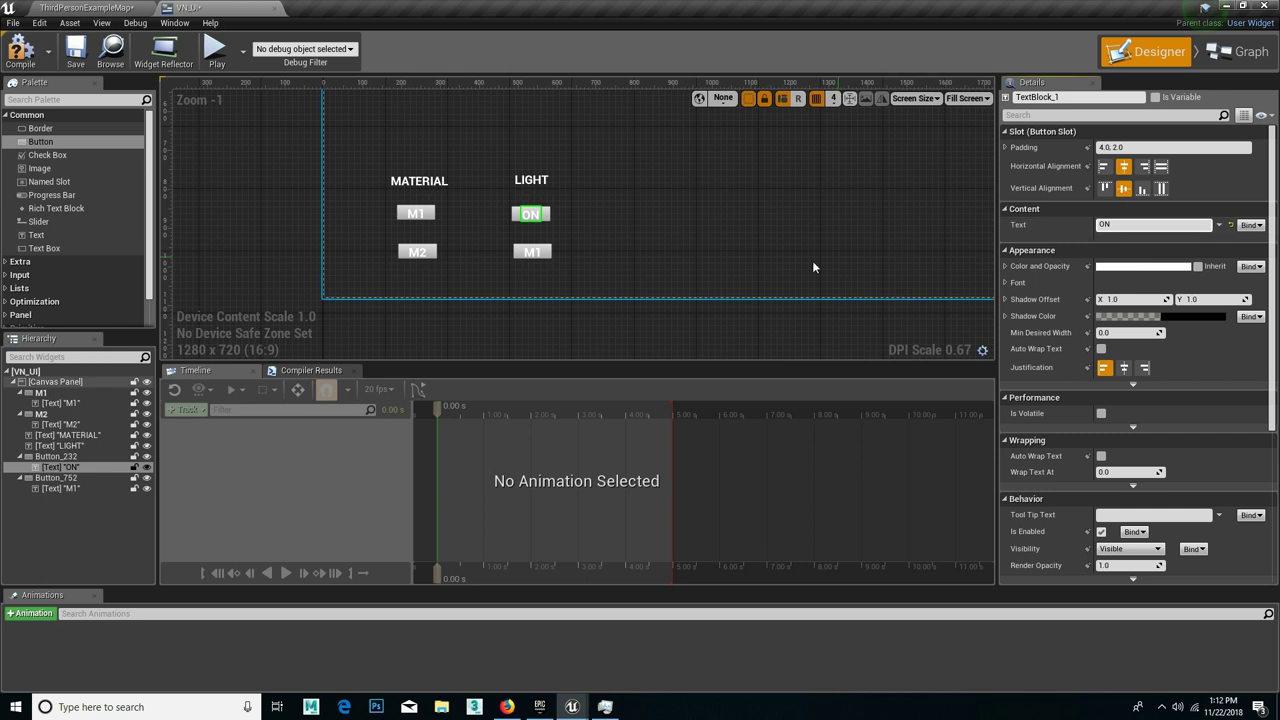
left_click(540, 256)
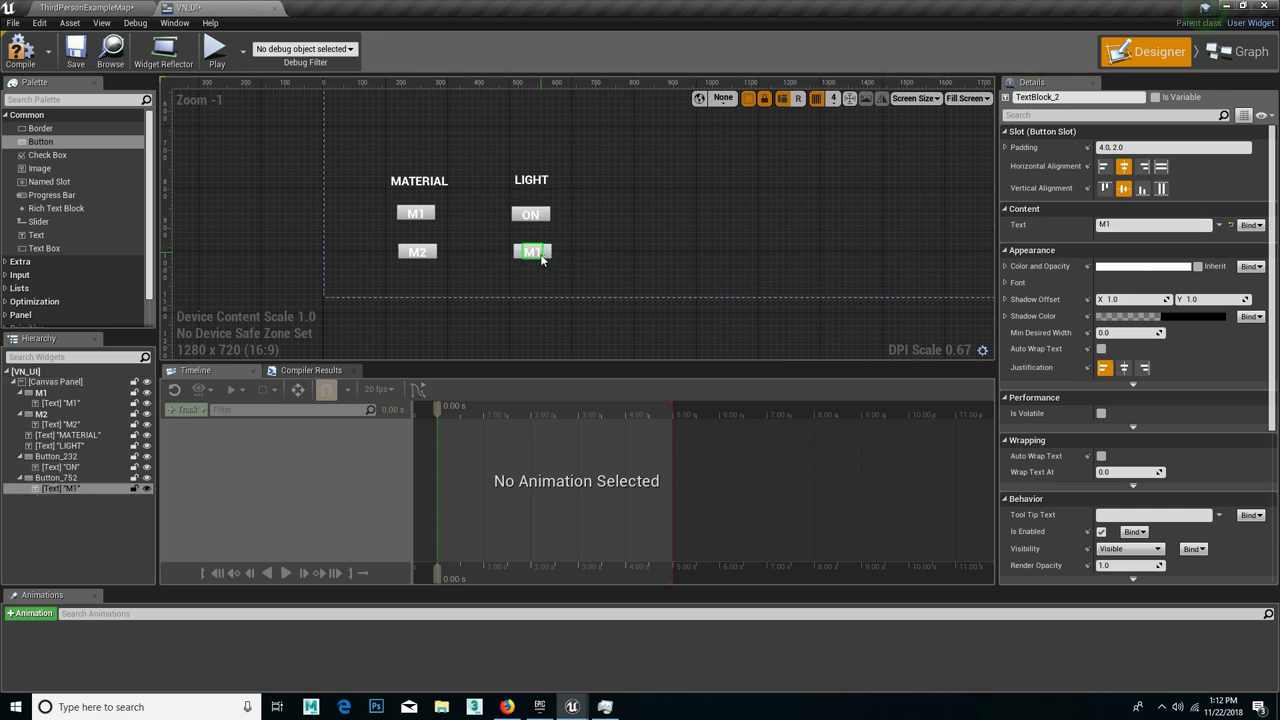
left_click(1150, 225)
type("0")
type("FF")
key("Return")
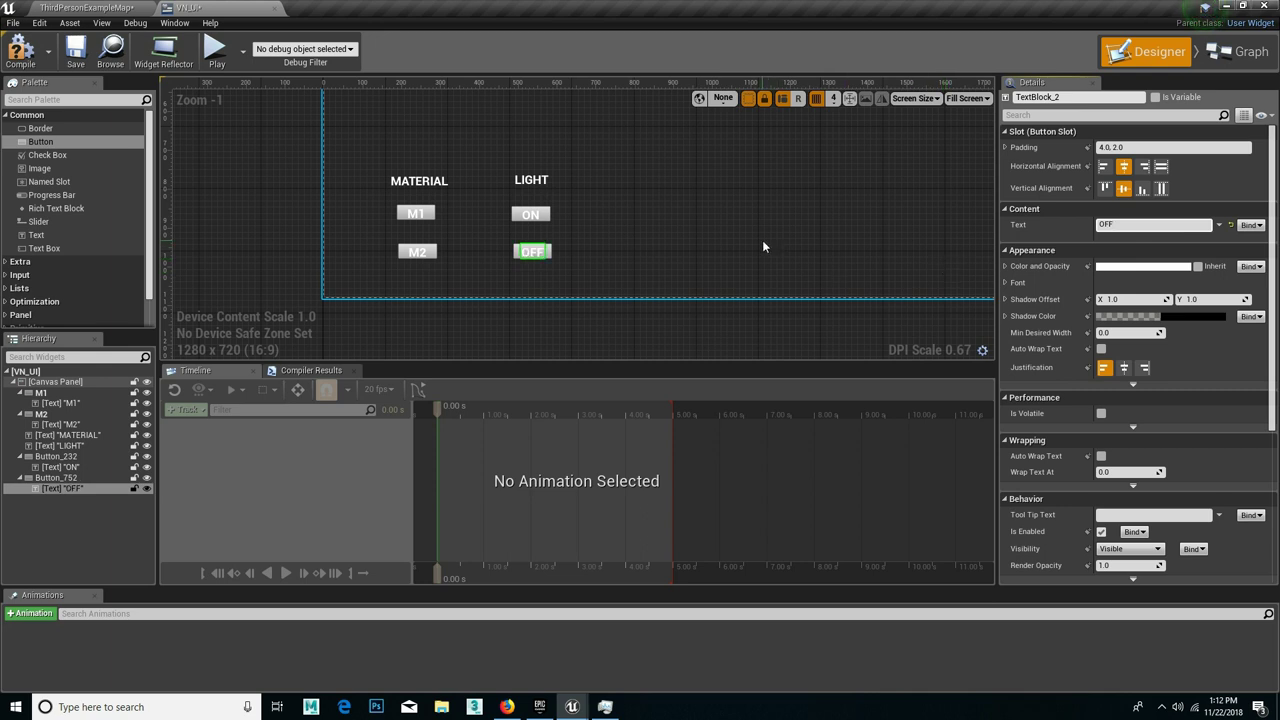
left_click(565, 224)
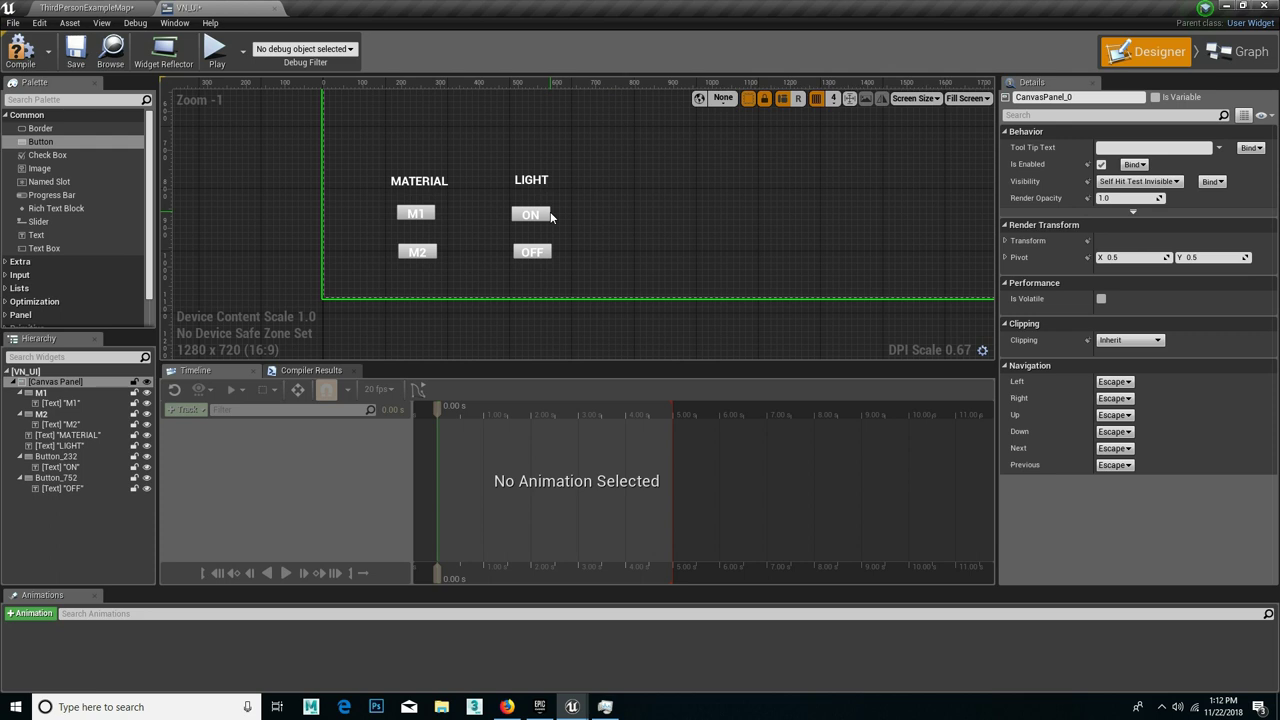
Step: Check the Button_232 and Button_752 variables in the VN_UI event graph
scroll(610, 222, "down", 1)
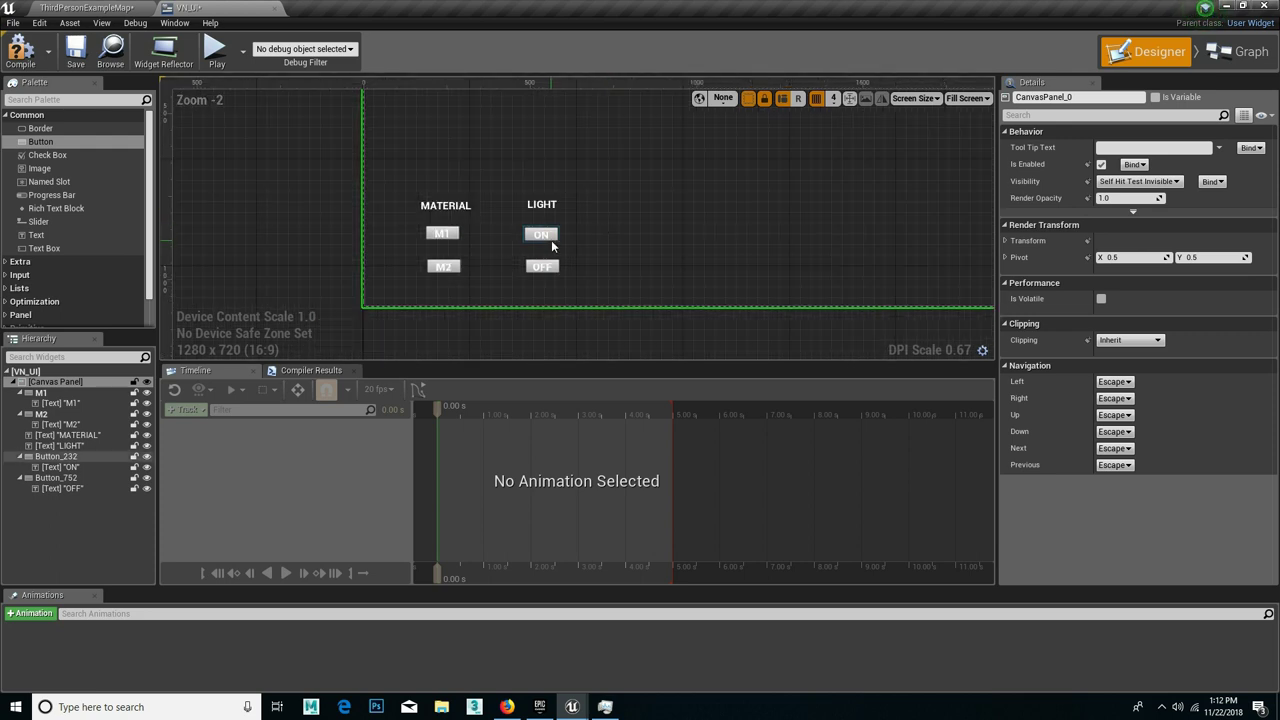
left_click(550, 238)
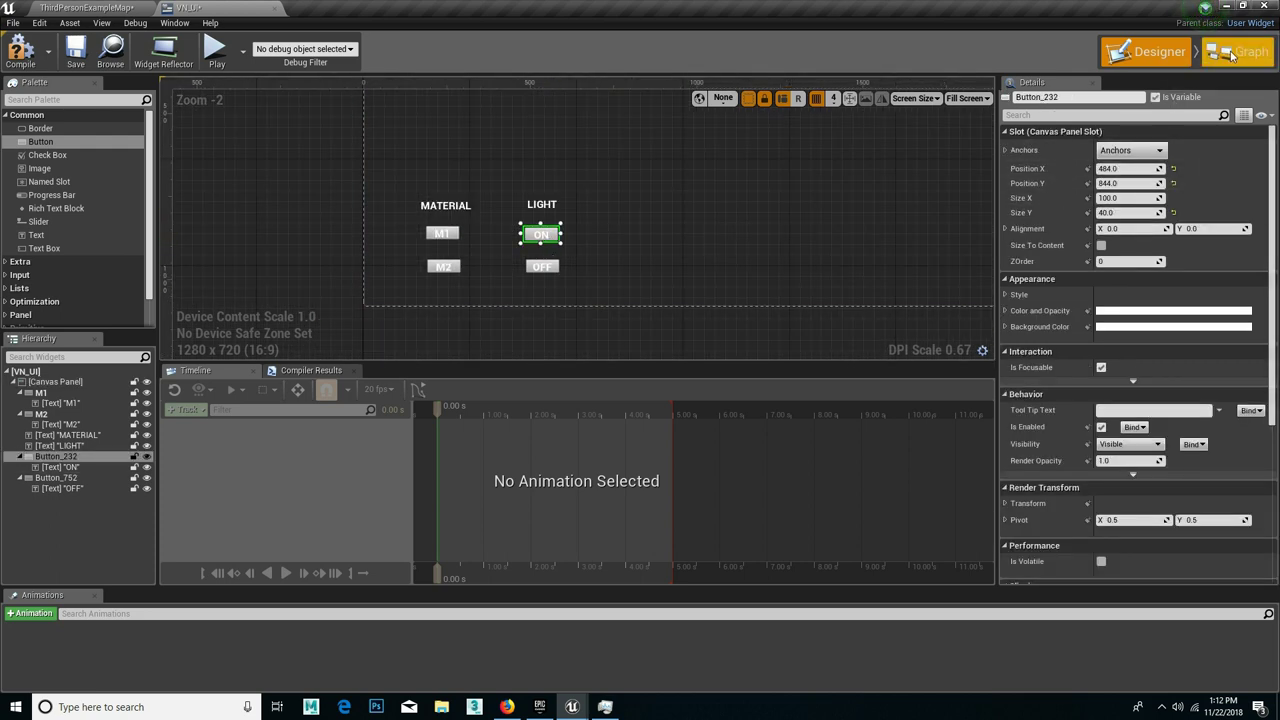
left_click(1236, 53)
scroll(792, 446, "down", 2)
right_click_drag(885, 395, 886, 214)
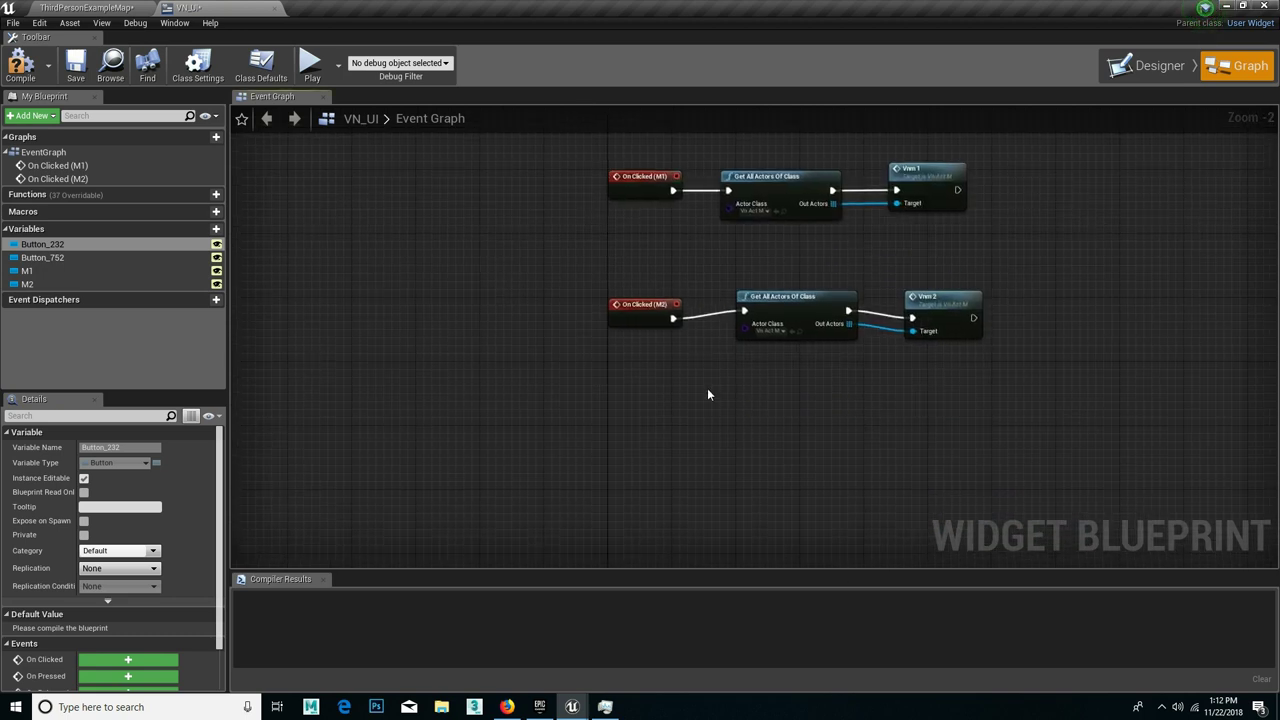
left_click(30, 270)
left_click(43, 246)
left_click(44, 258)
left_click(45, 247)
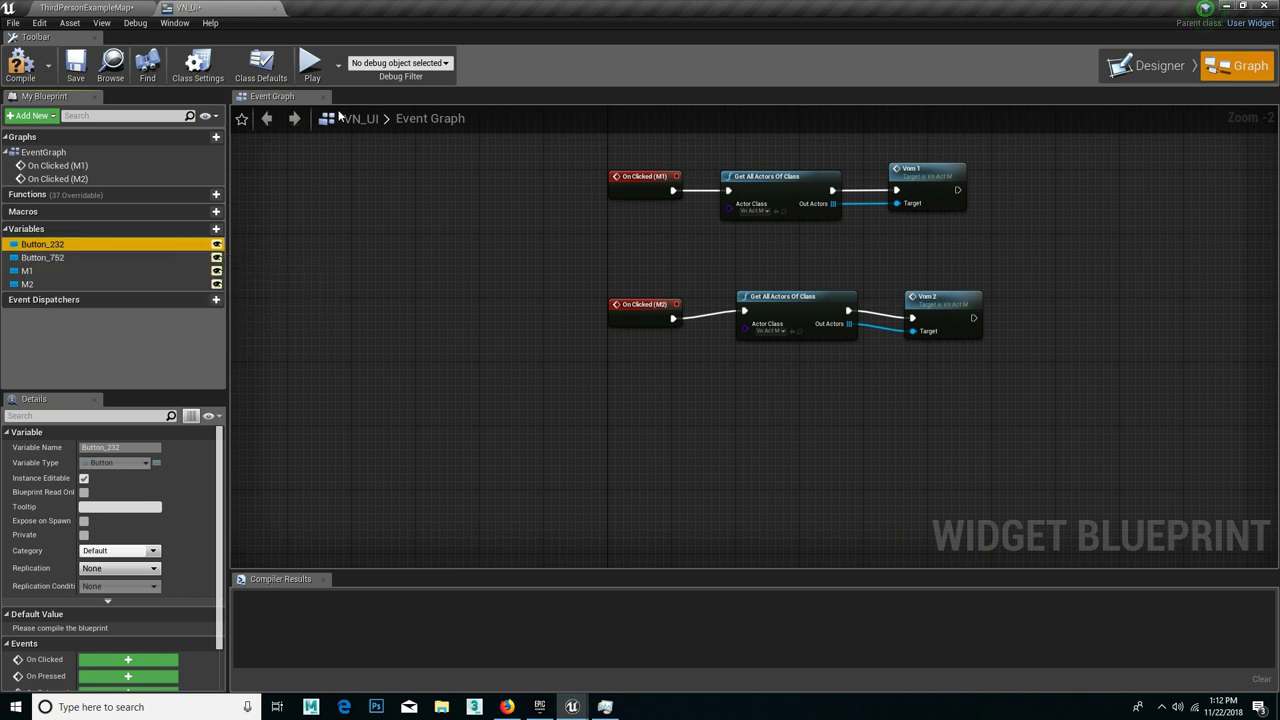
left_click(1149, 77)
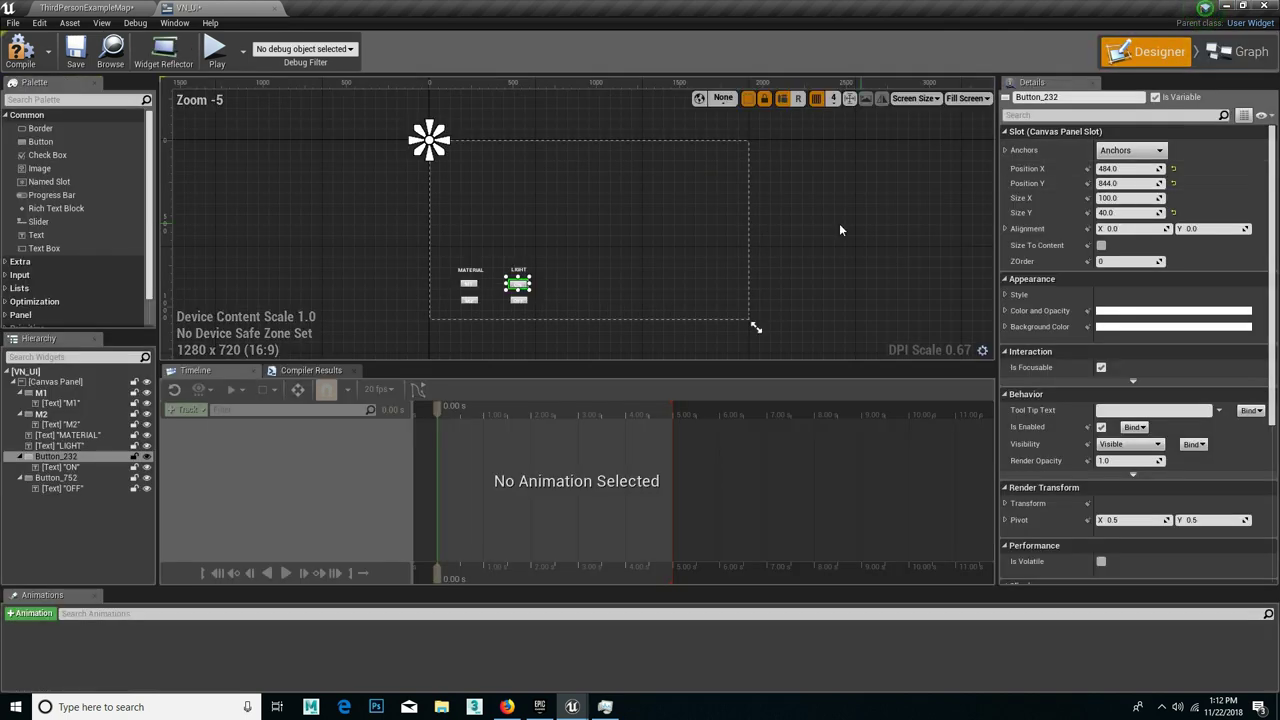
Step: Rename Button_232, the ON button, to LON in the widget hierarchy
left_click(66, 457)
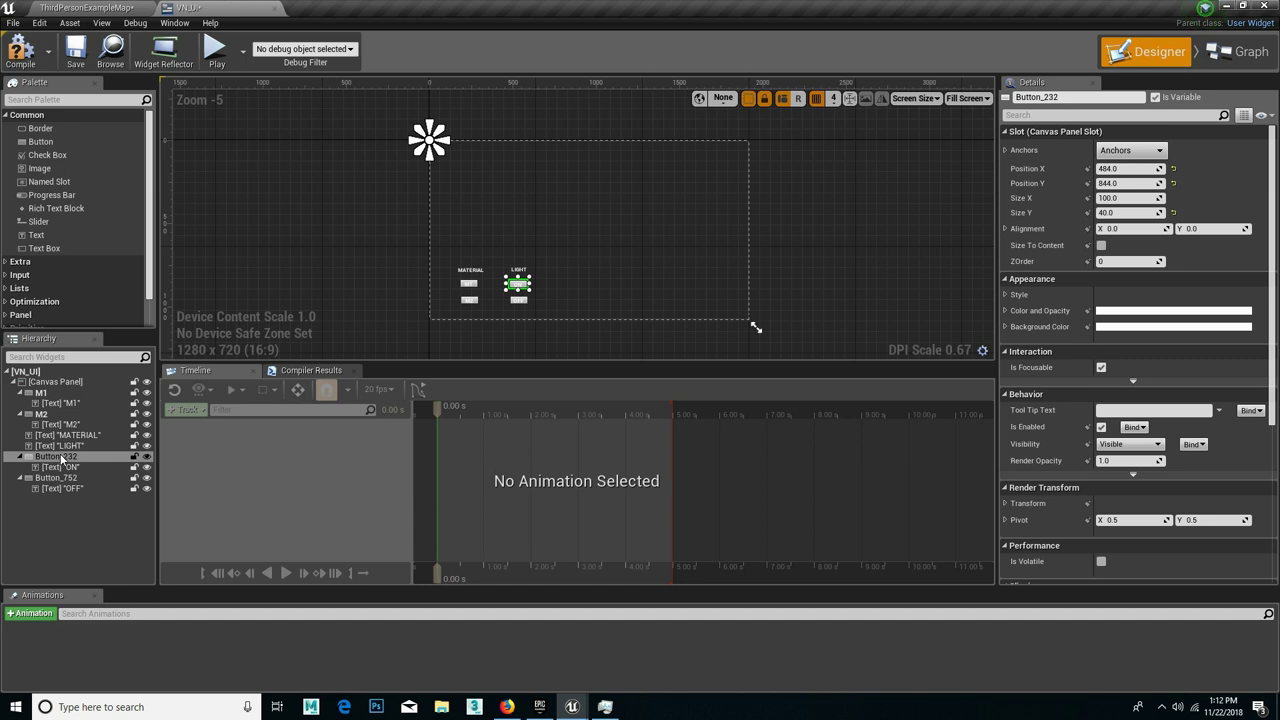
right_click(62, 459)
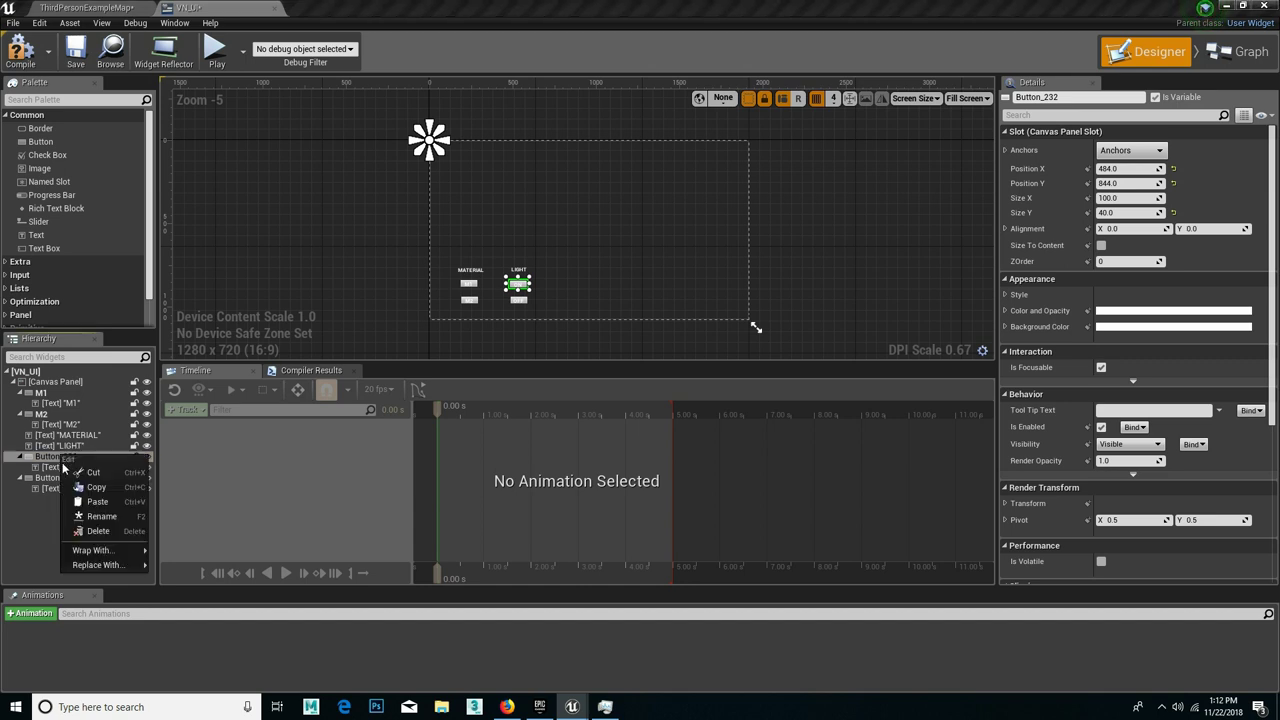
left_click(96, 519)
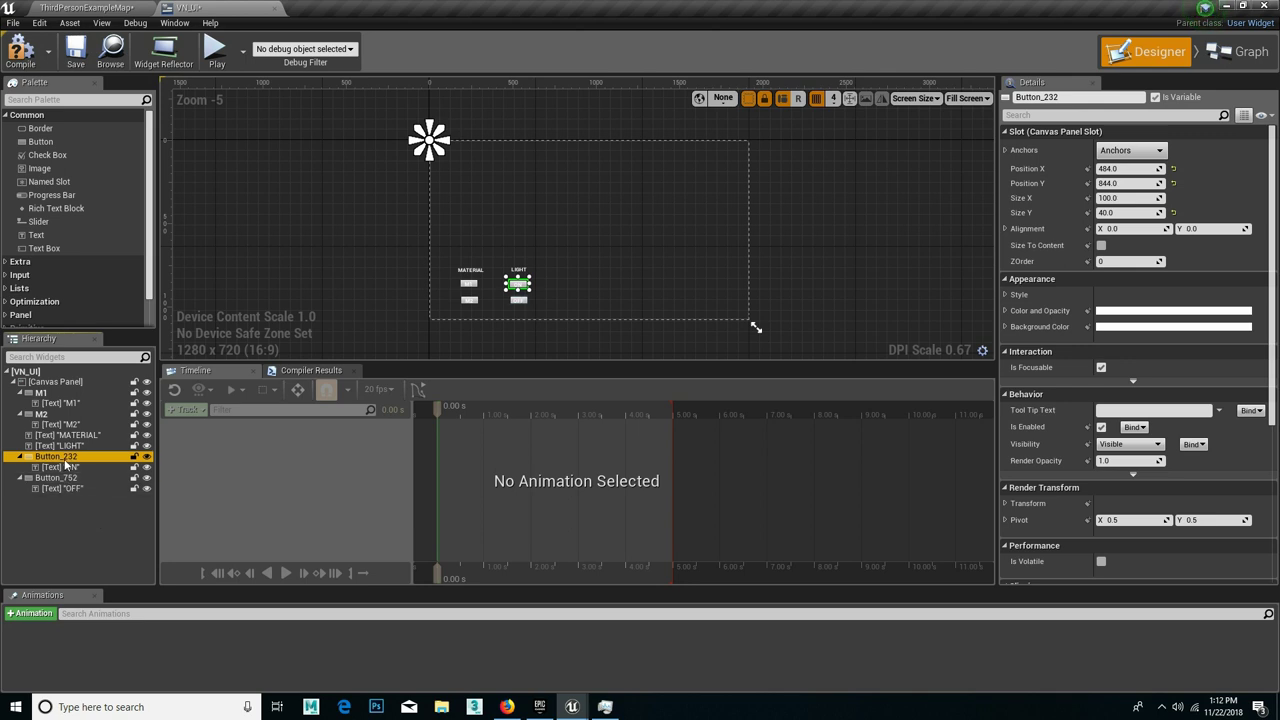
right_click(60, 459)
left_click(72, 487)
double_click(52, 457)
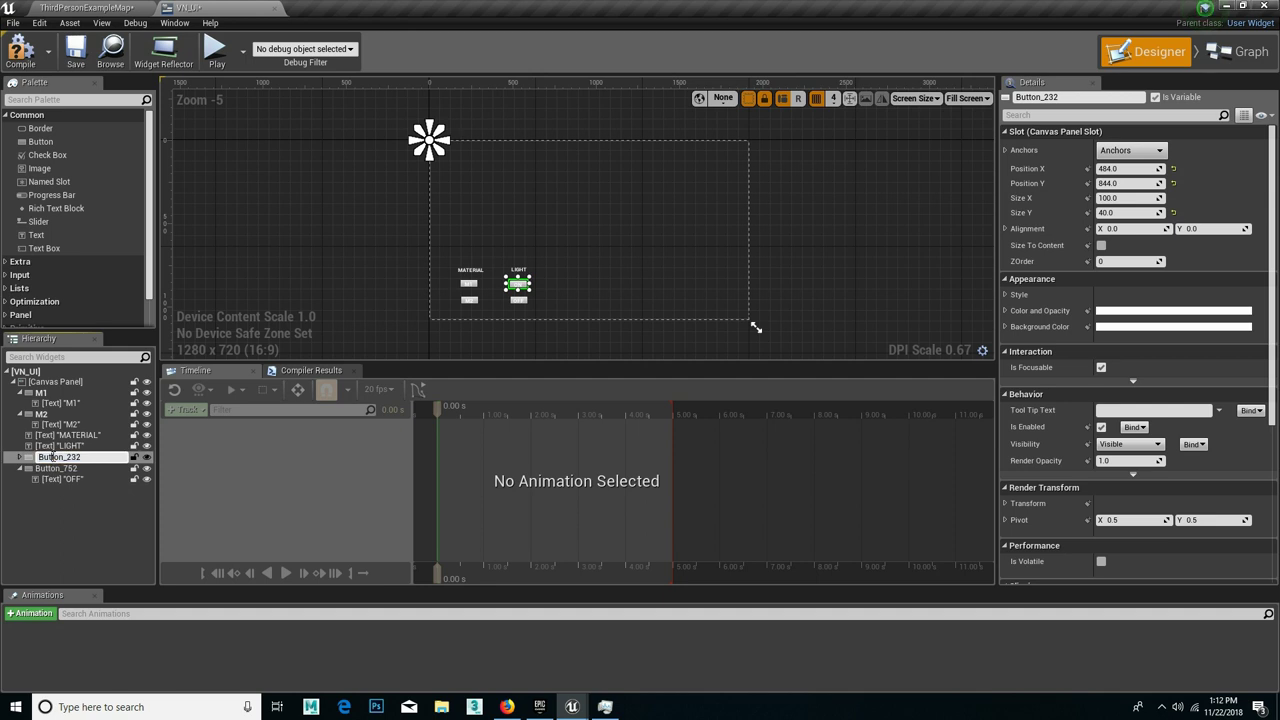
key("ctrl+a")
type("L")
key("Return")
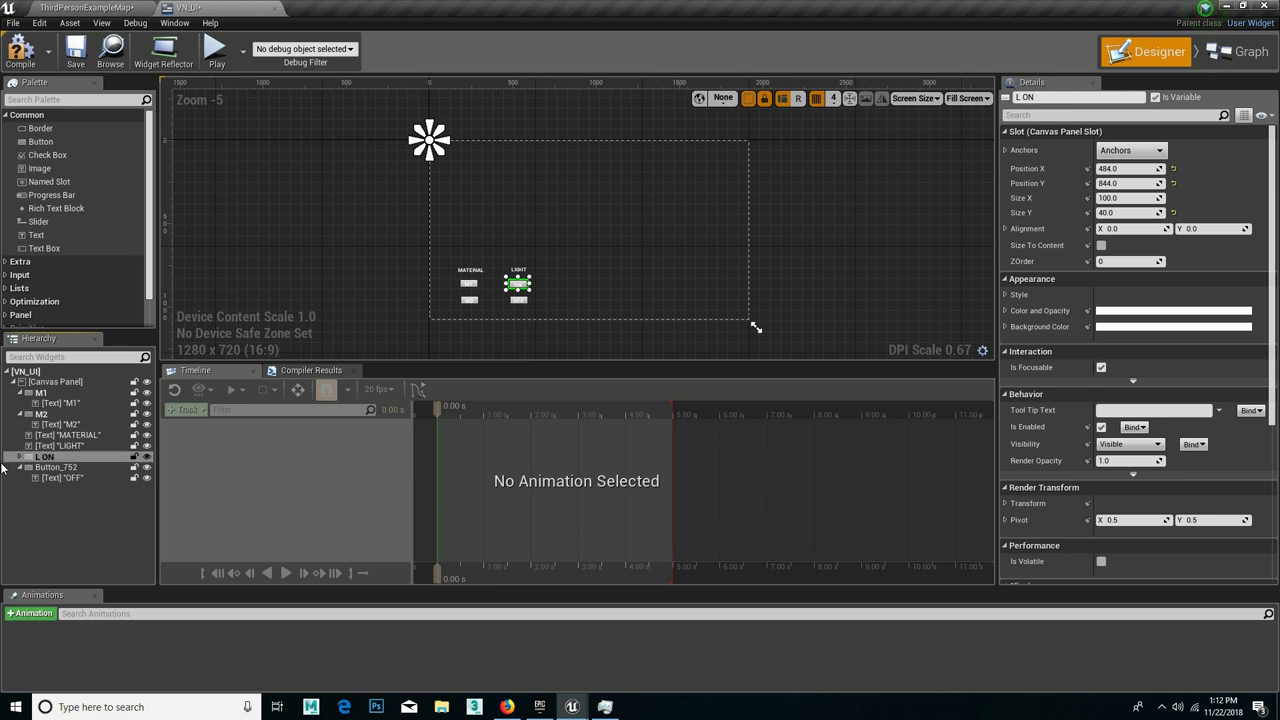
Step: Rename Button_752, the OFF button, to LOFF
left_click(57, 468)
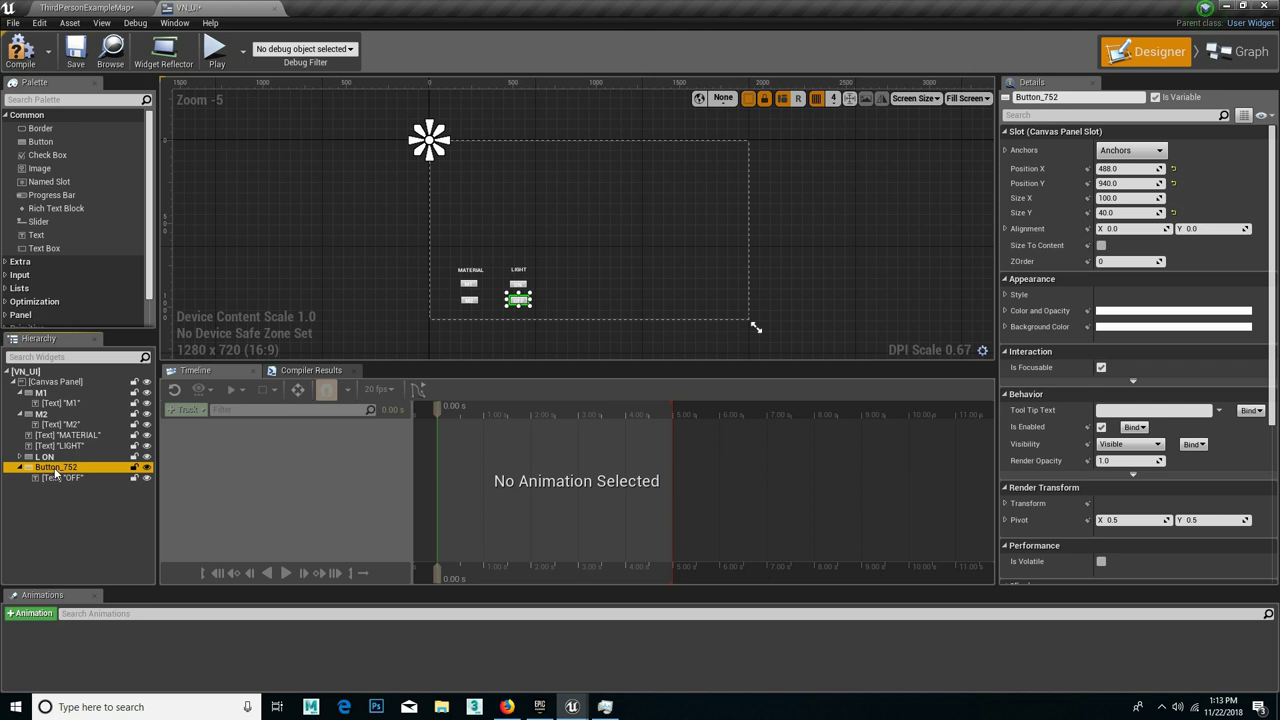
double_click(57, 468)
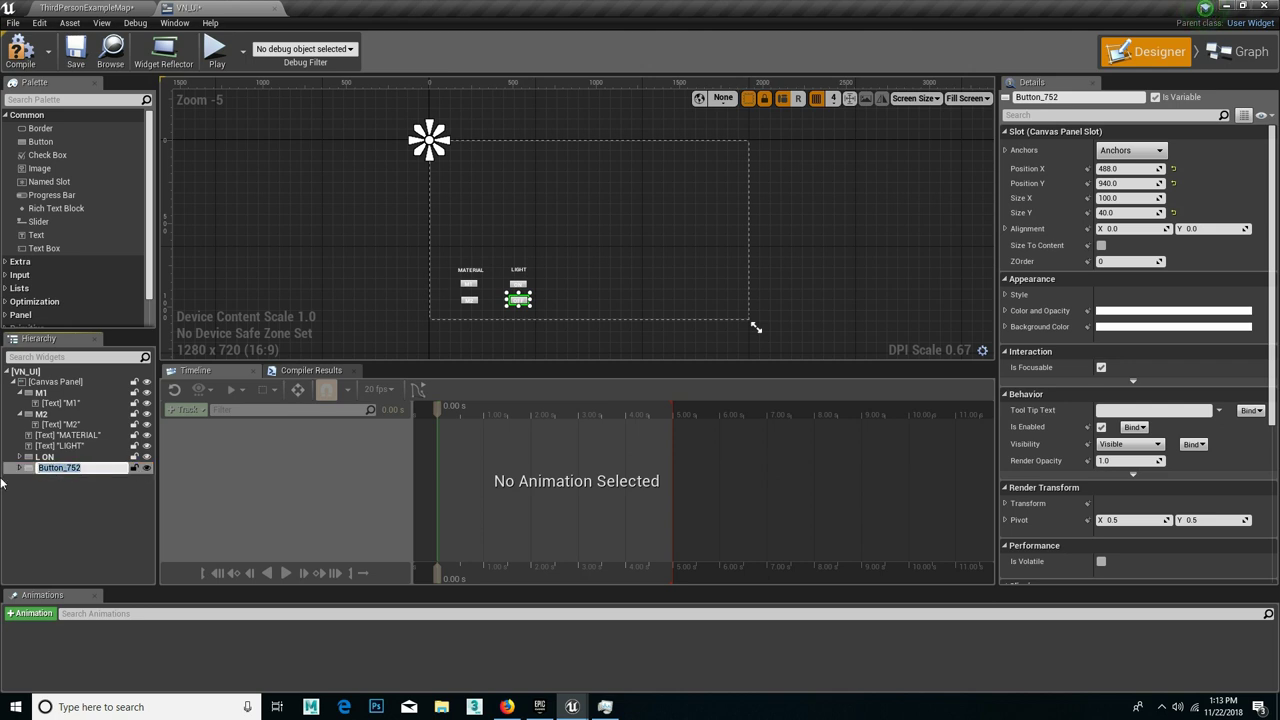
type("L OFF")
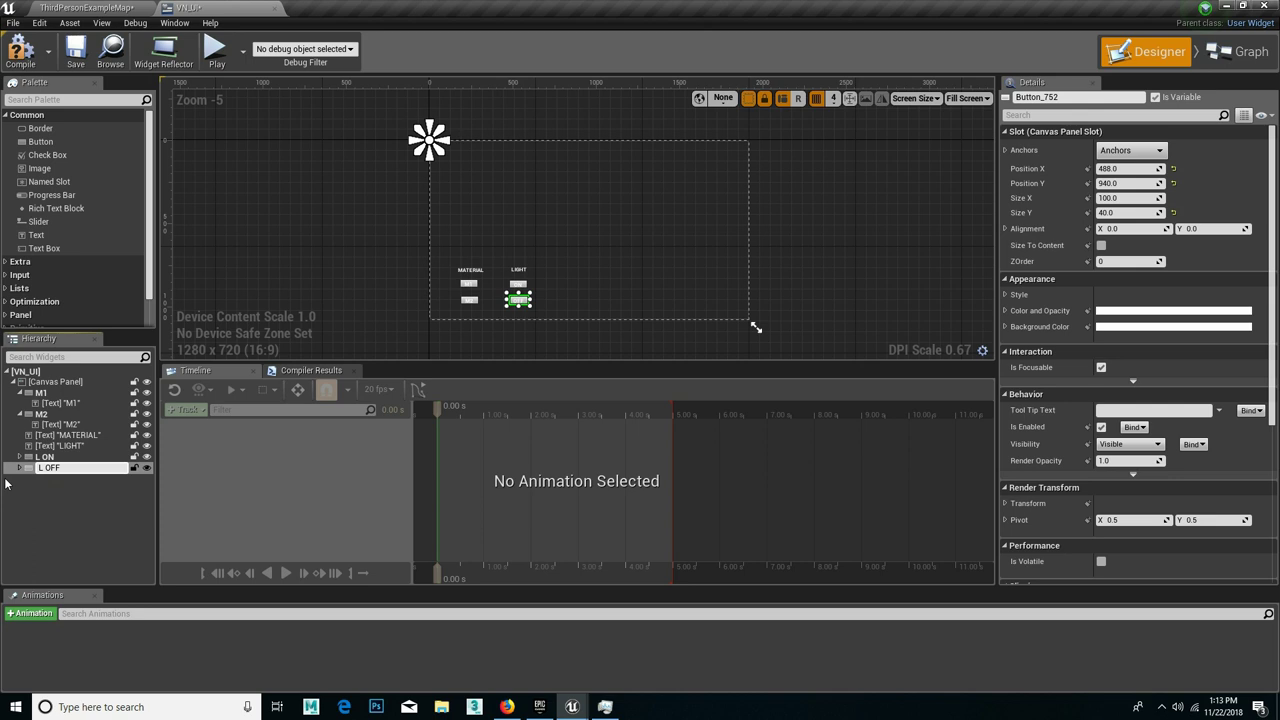
key("Return")
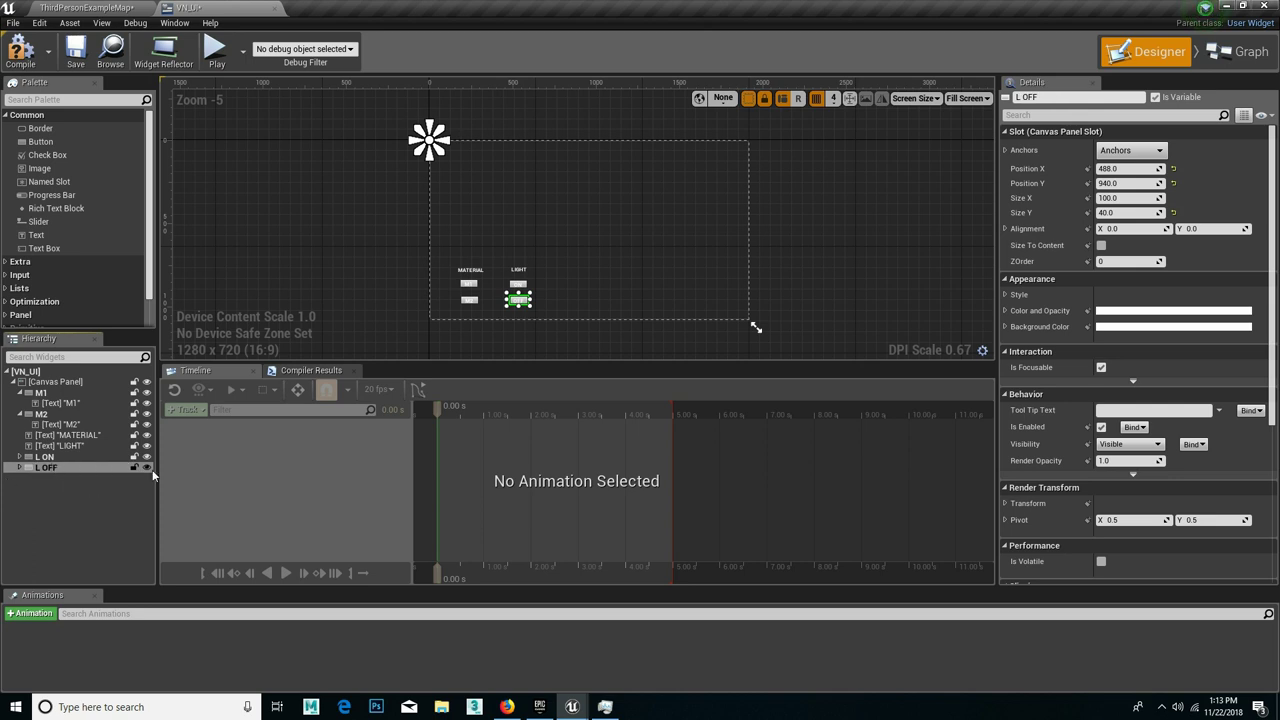
left_click(1254, 51)
Step: Add an On Clicked (LON) event node to the VN_UI graph and switch to ThirdPersonExampleMap
left_click(30, 258)
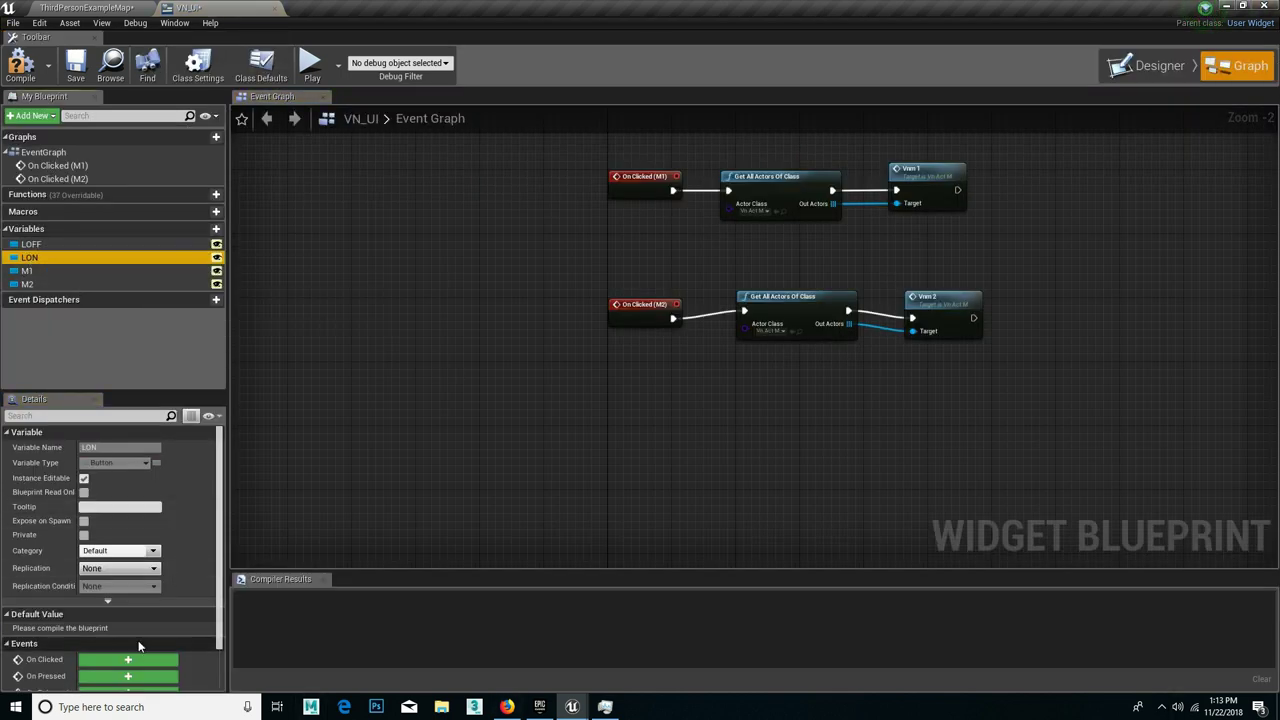
left_click(130, 658)
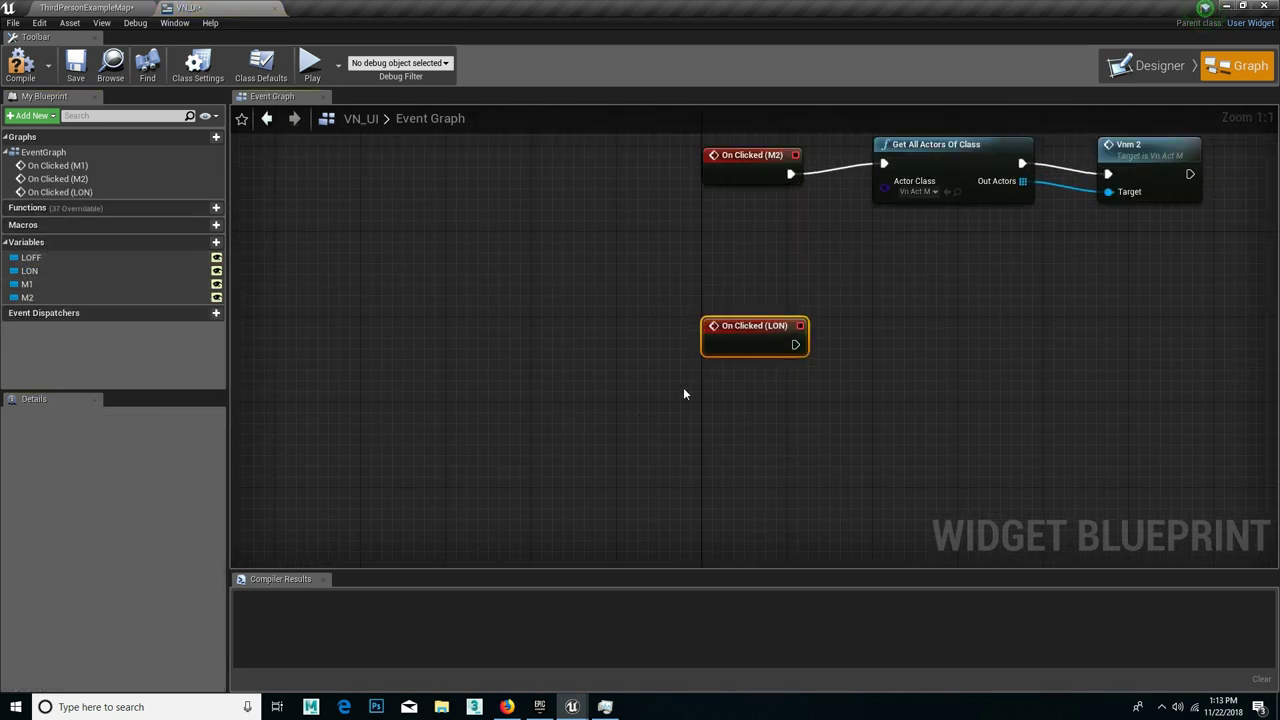
right_click_drag(683, 387, 666, 426)
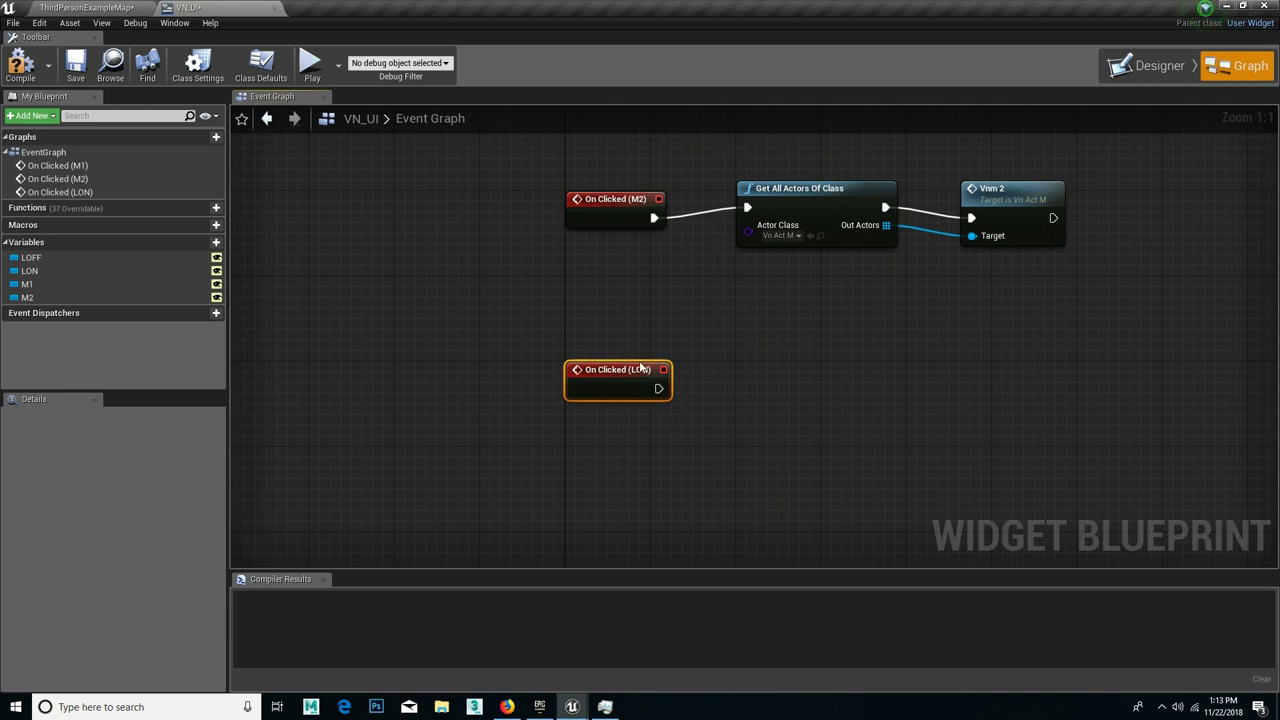
left_click_drag(658, 388, 753, 399)
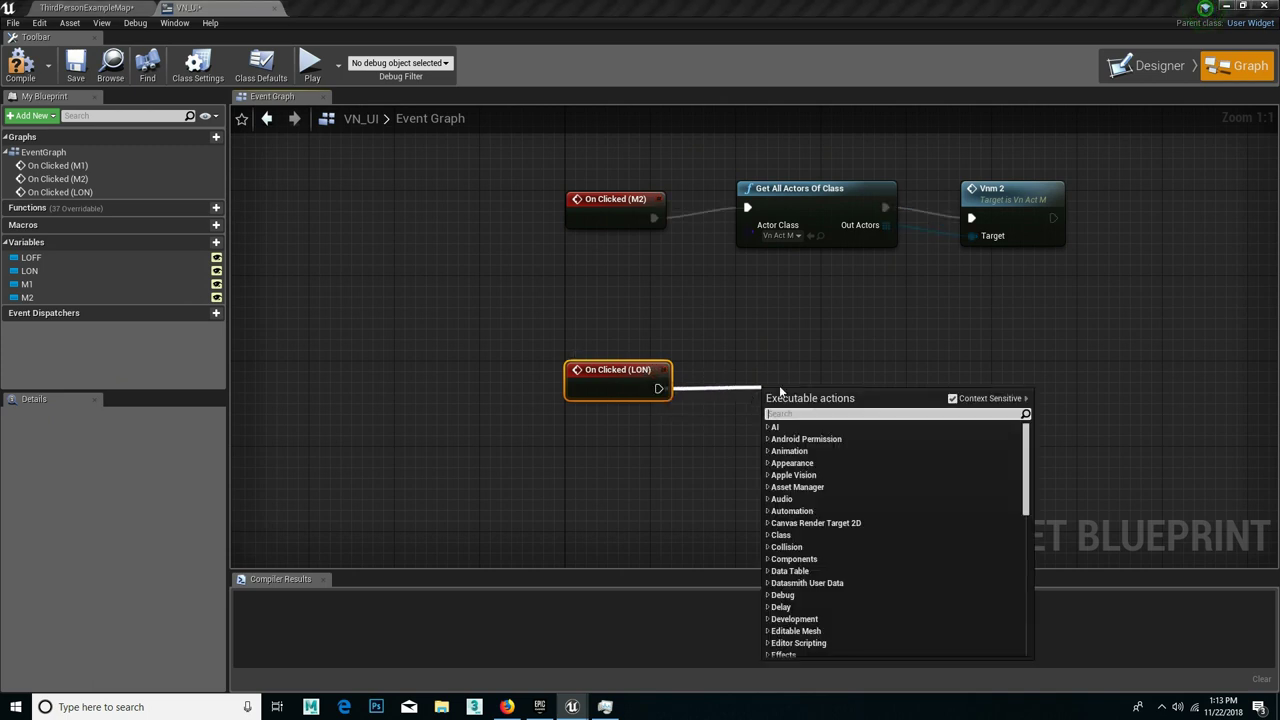
left_click(778, 228)
left_click(776, 226)
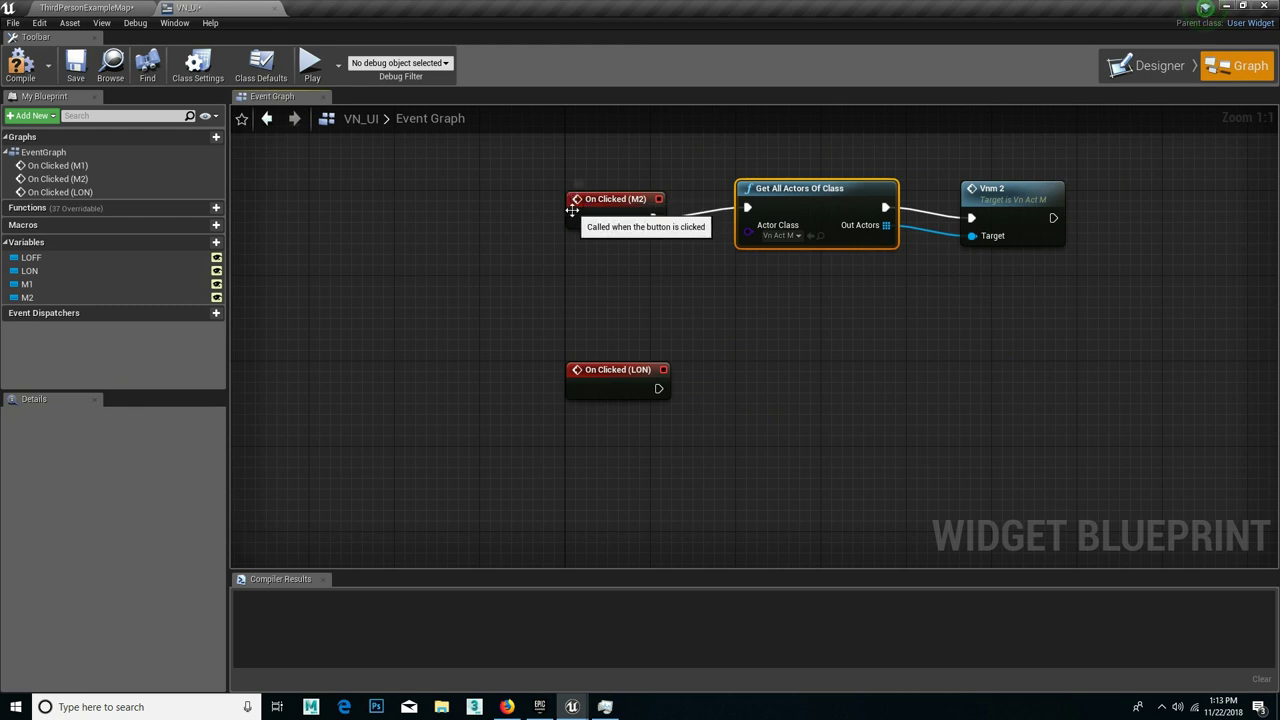
left_click(90, 7)
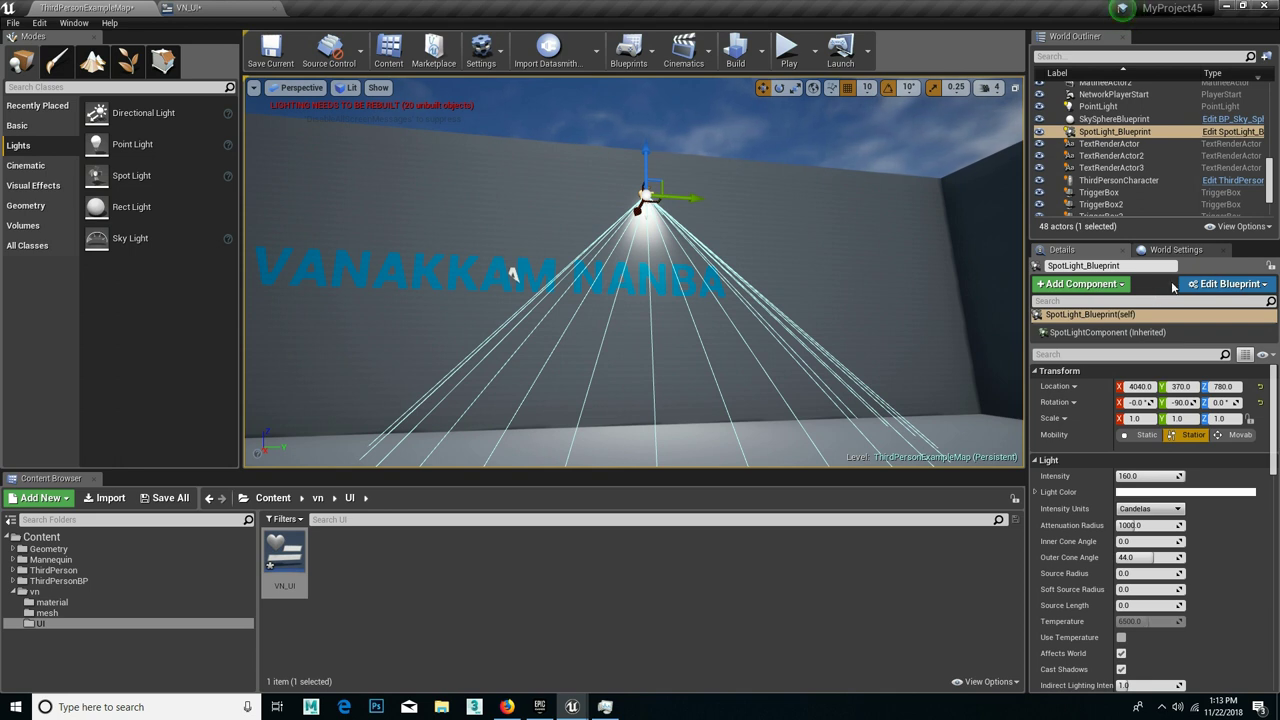
Step: Select the SpotLight_Blueprint asset in the mesh folder of the Content Browser
left_click(188, 7)
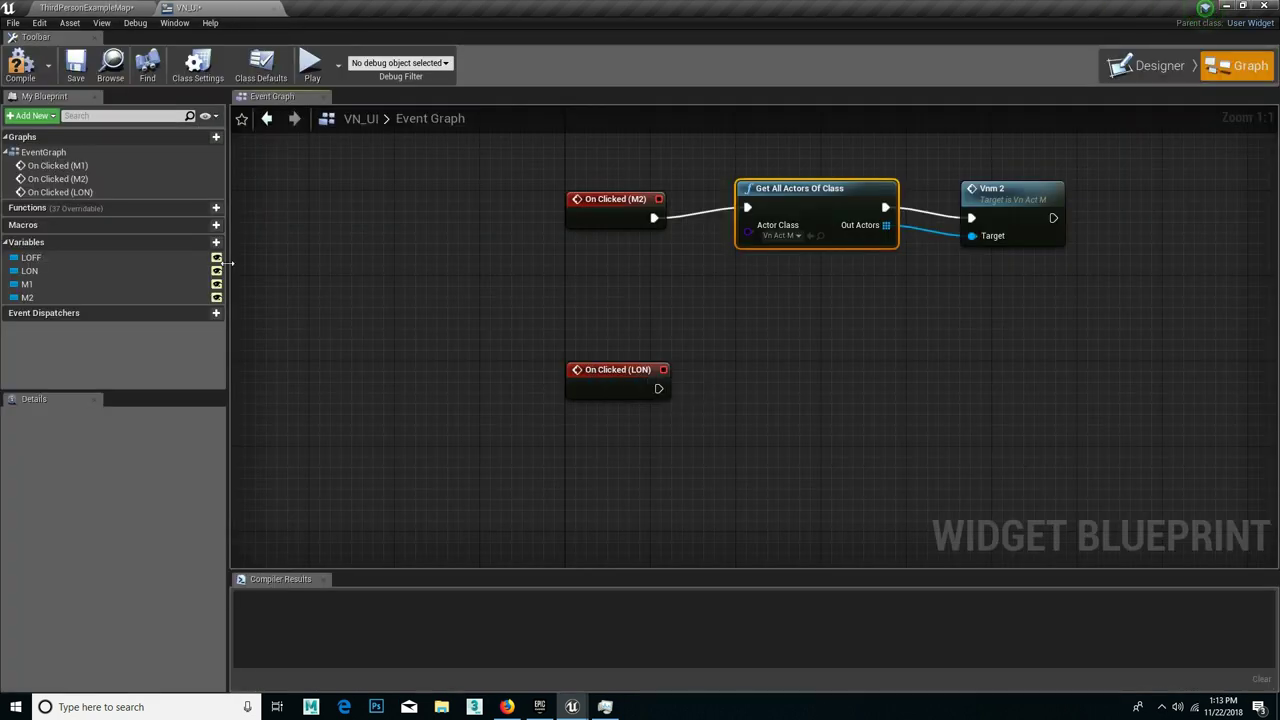
left_click(113, 7)
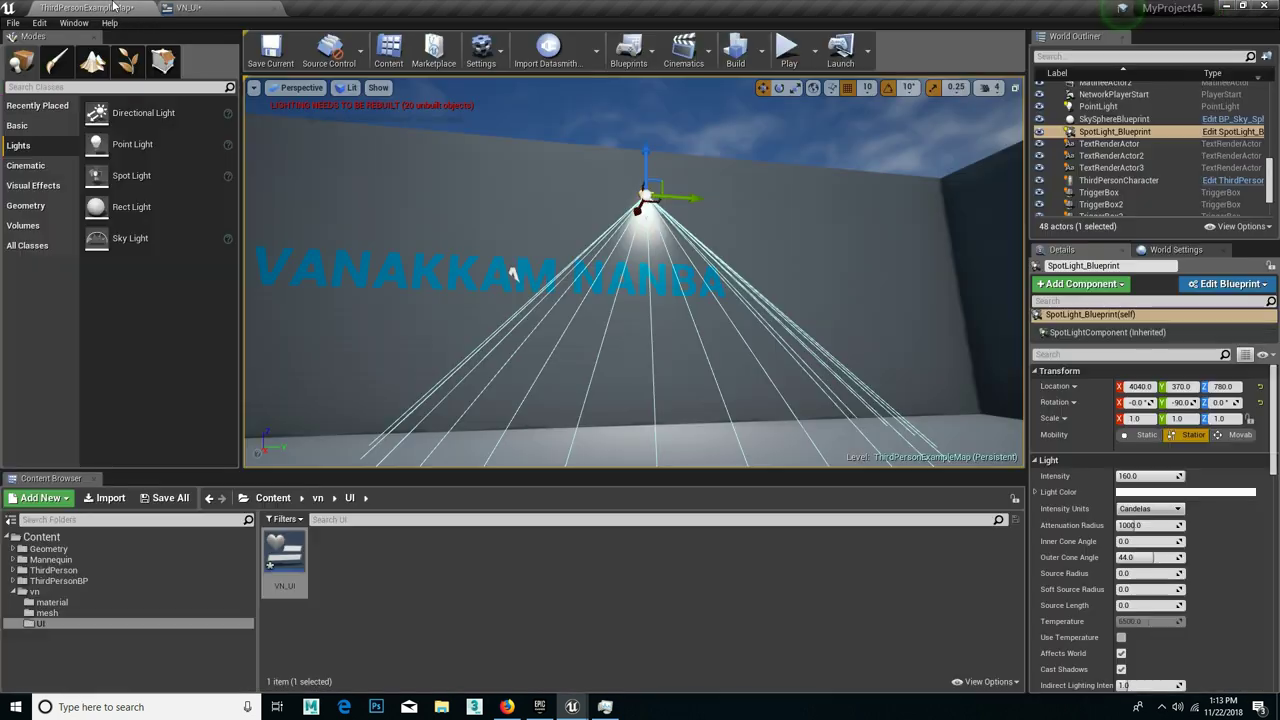
left_click(122, 612)
left_click(300, 585)
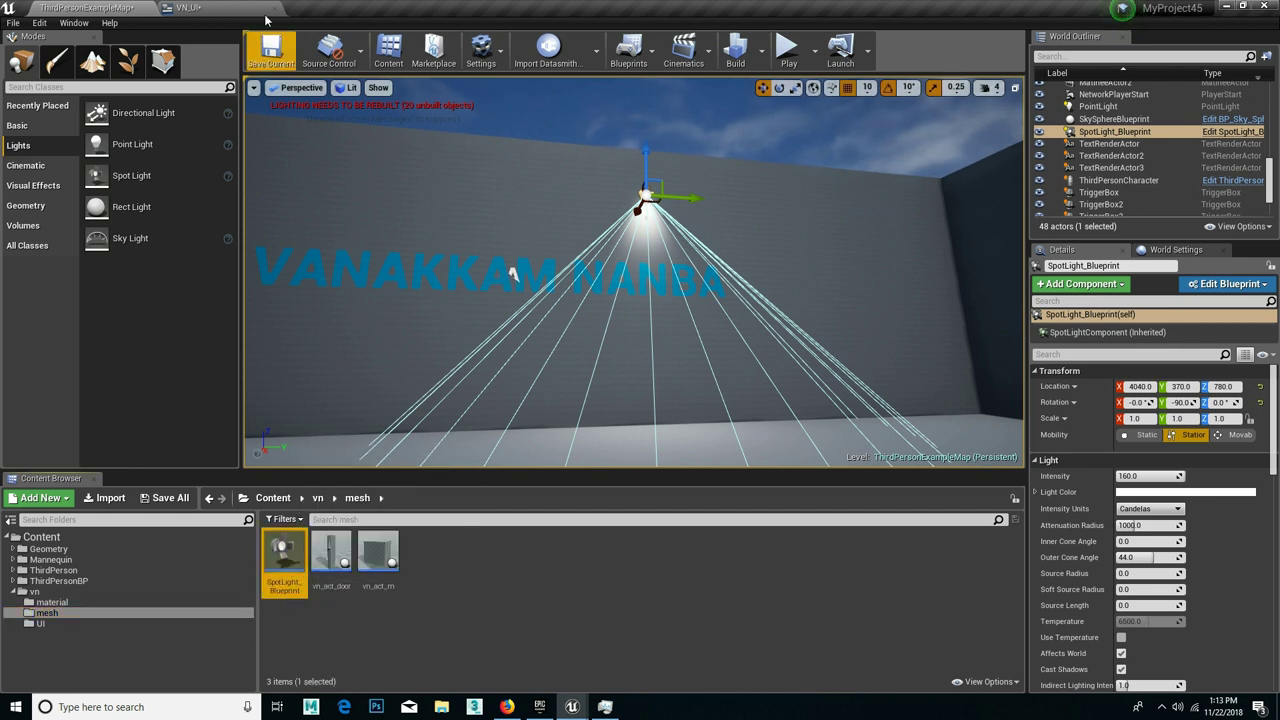
Step: Add a Get All Actors Of Class node after On Clicked (LON) by searching 'GET ALL'
left_click(188, 7)
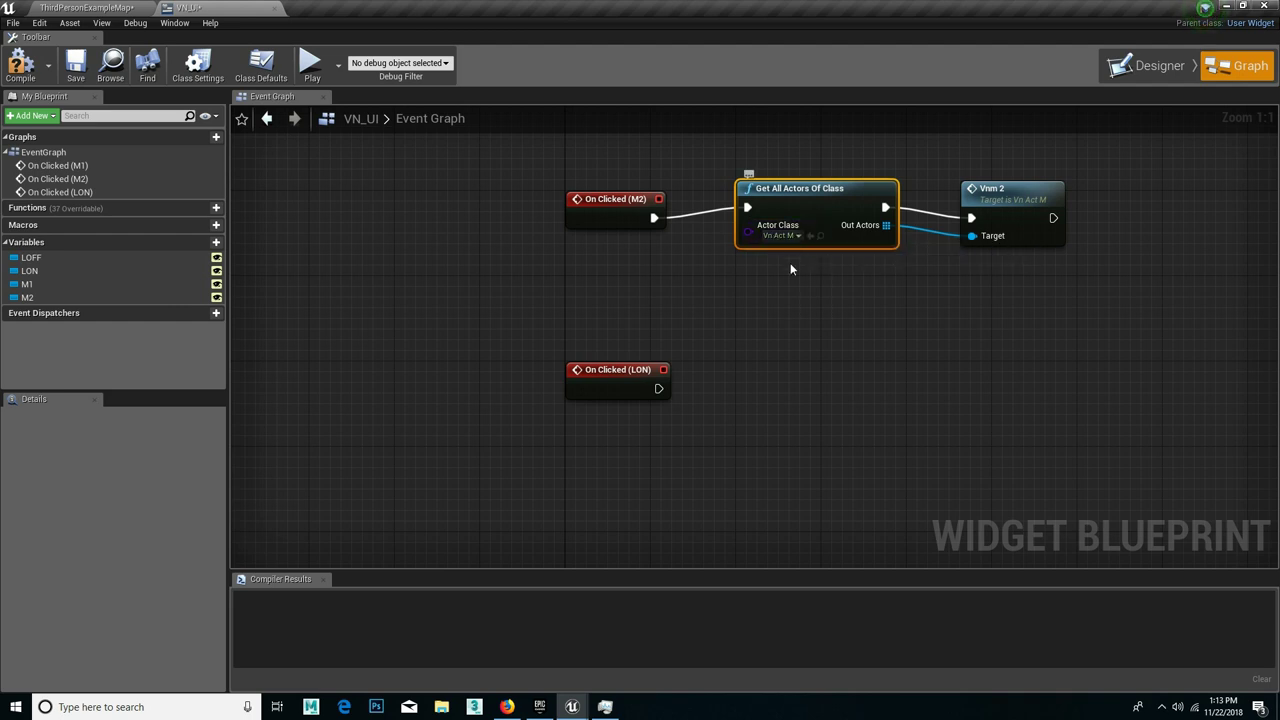
right_click(742, 393)
left_click_drag(658, 388, 750, 373)
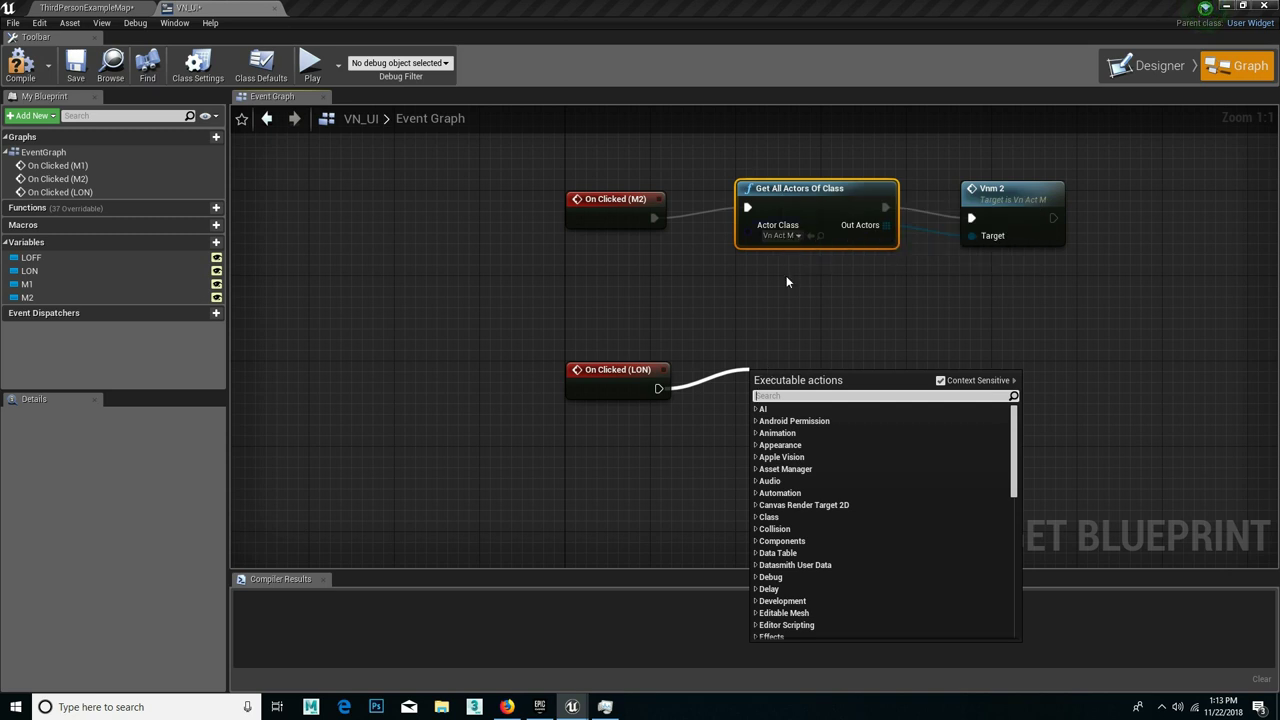
type("GET")
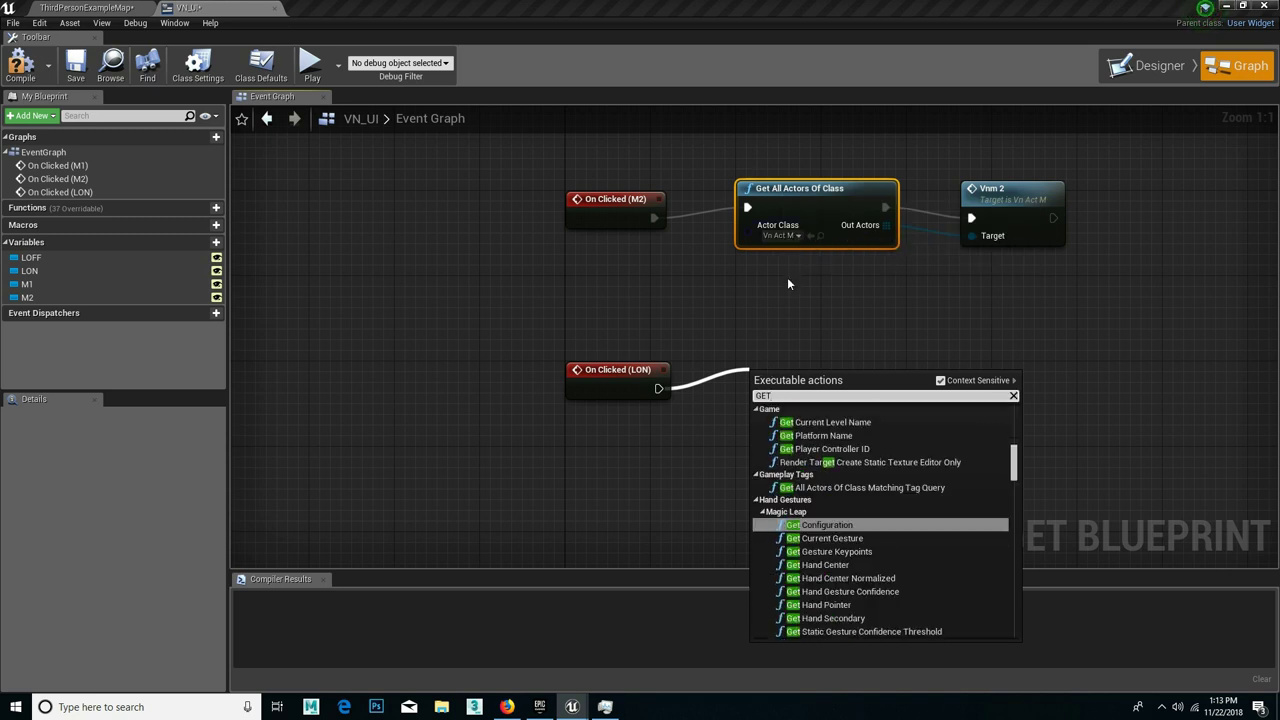
type(" AL")
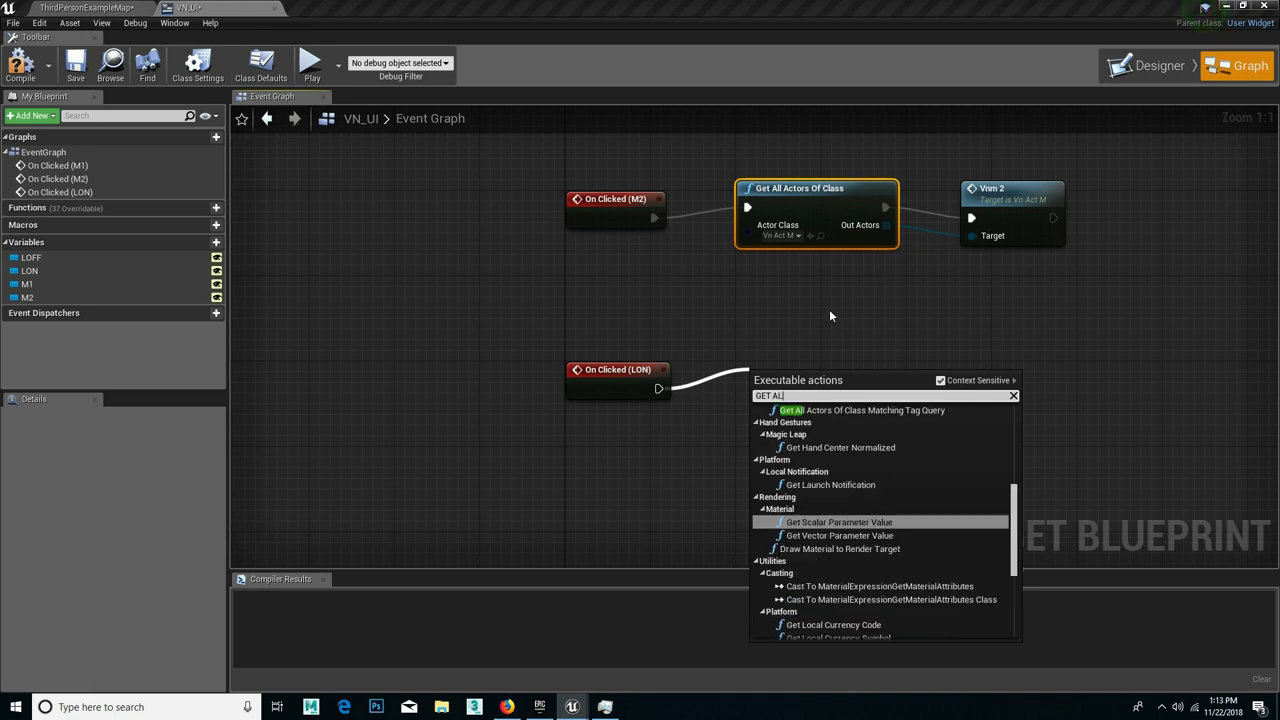
type("L")
left_click(808, 505)
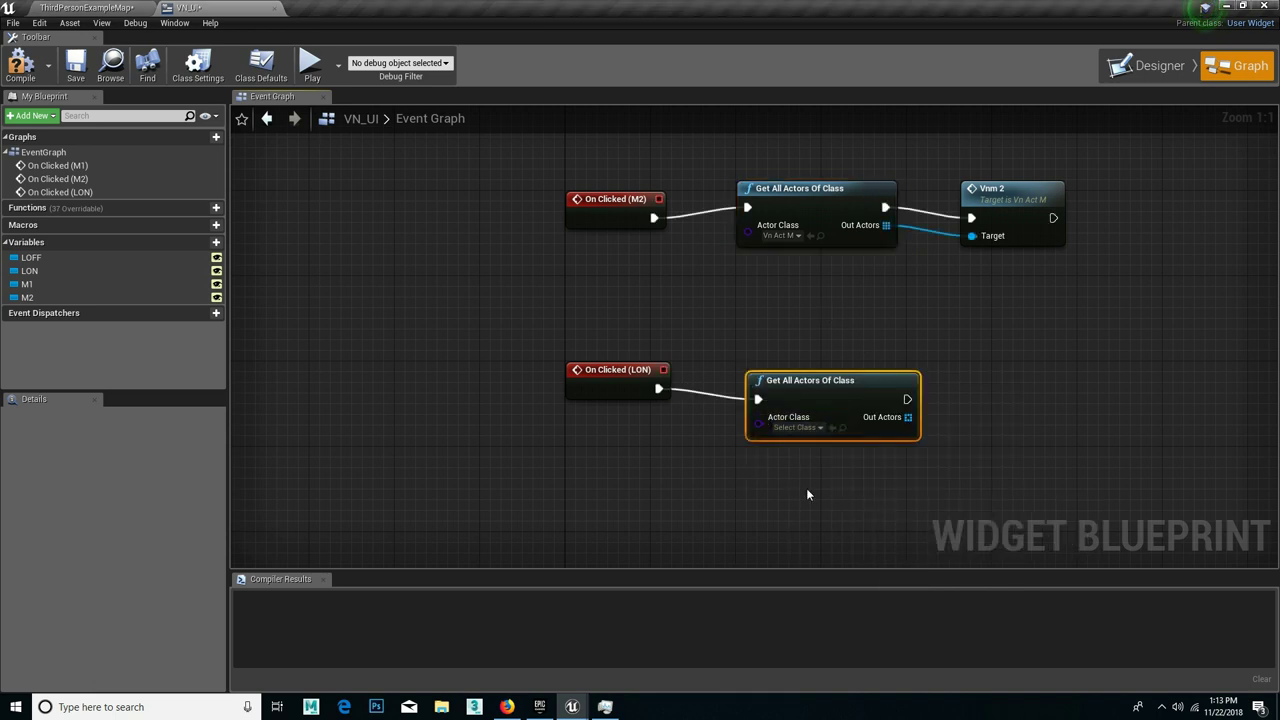
left_click(795, 427)
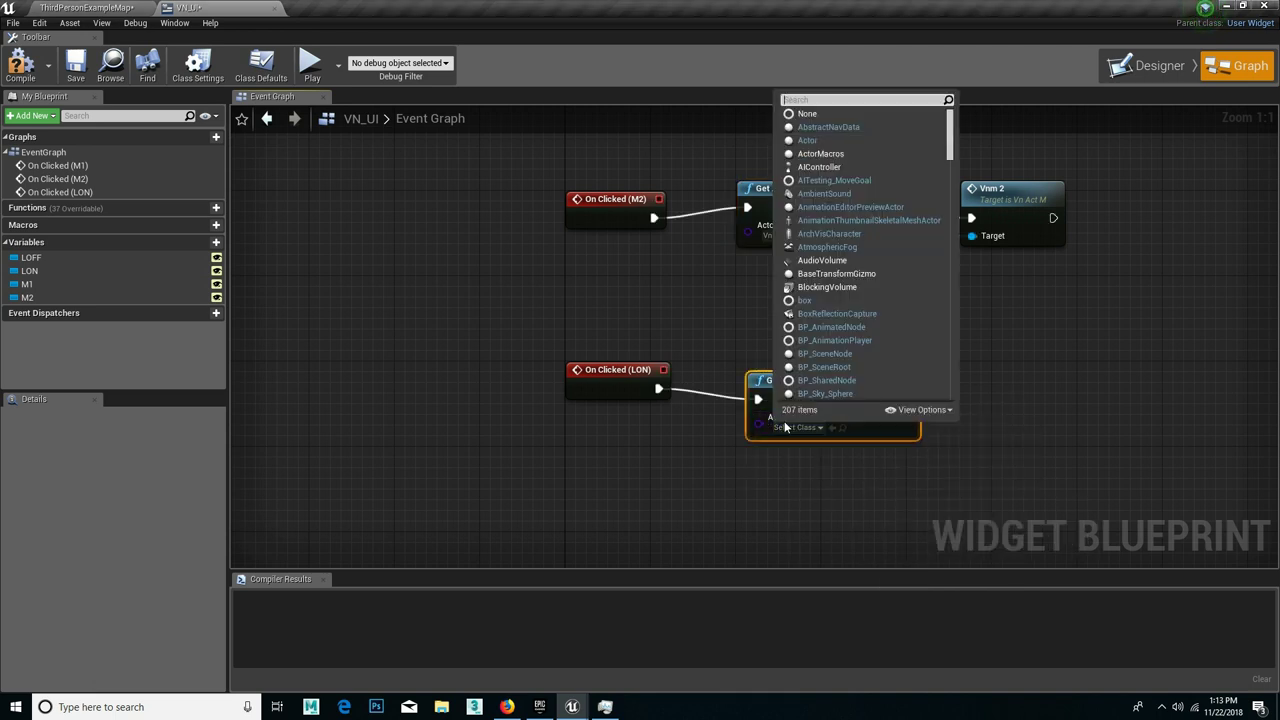
Step: Rename SpotLight_Blueprint in the Content Browser's mesh folder to VNLACT
left_click(357, 130)
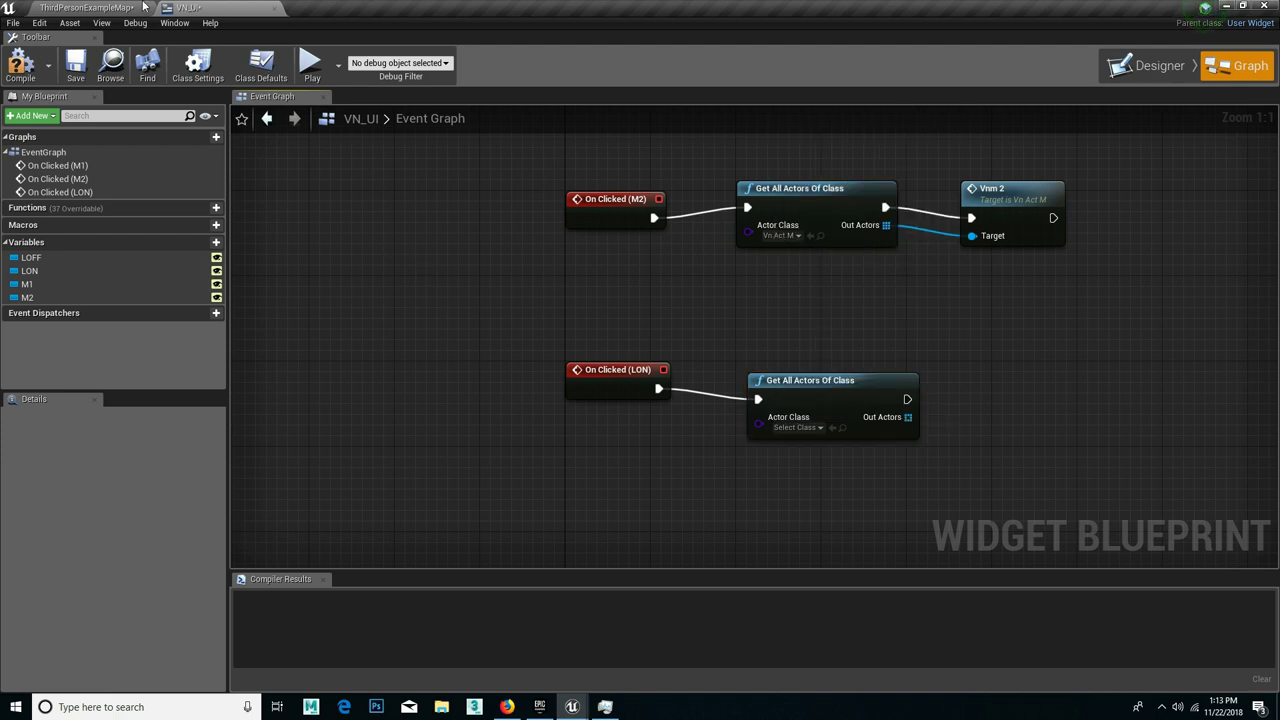
left_click(143, 7)
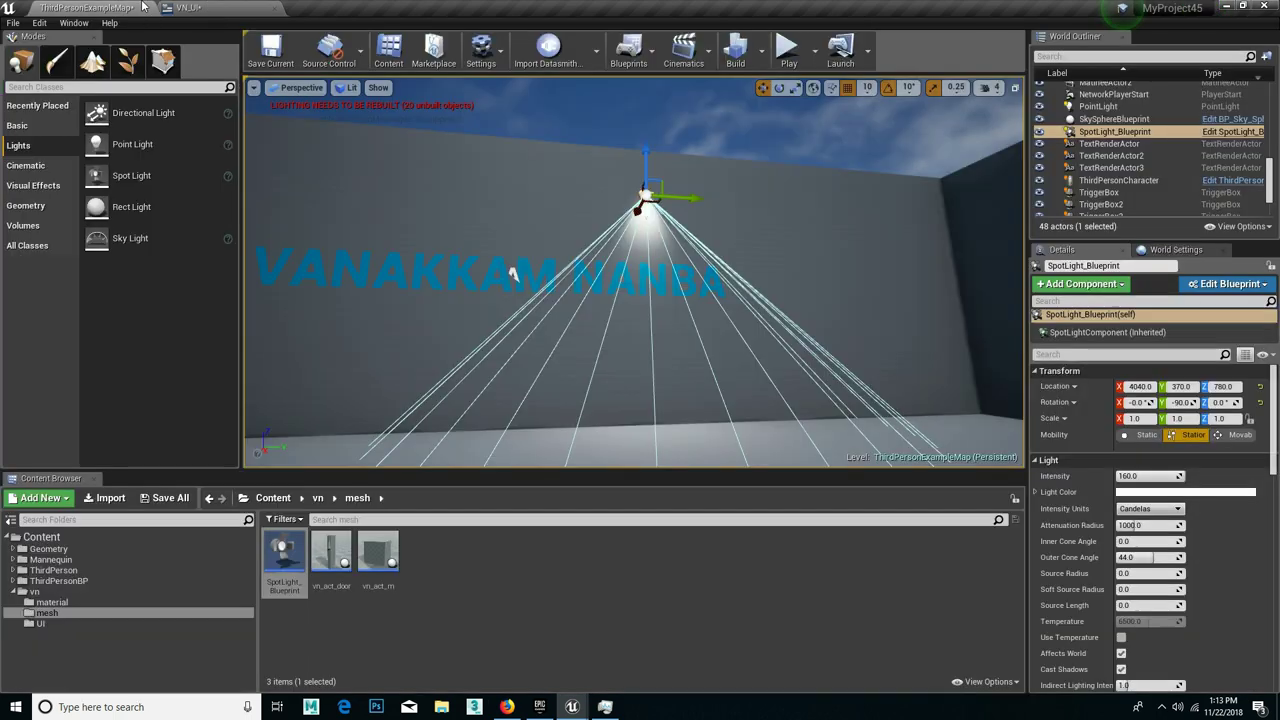
left_click(284, 545)
left_click(284, 547)
type("VN")
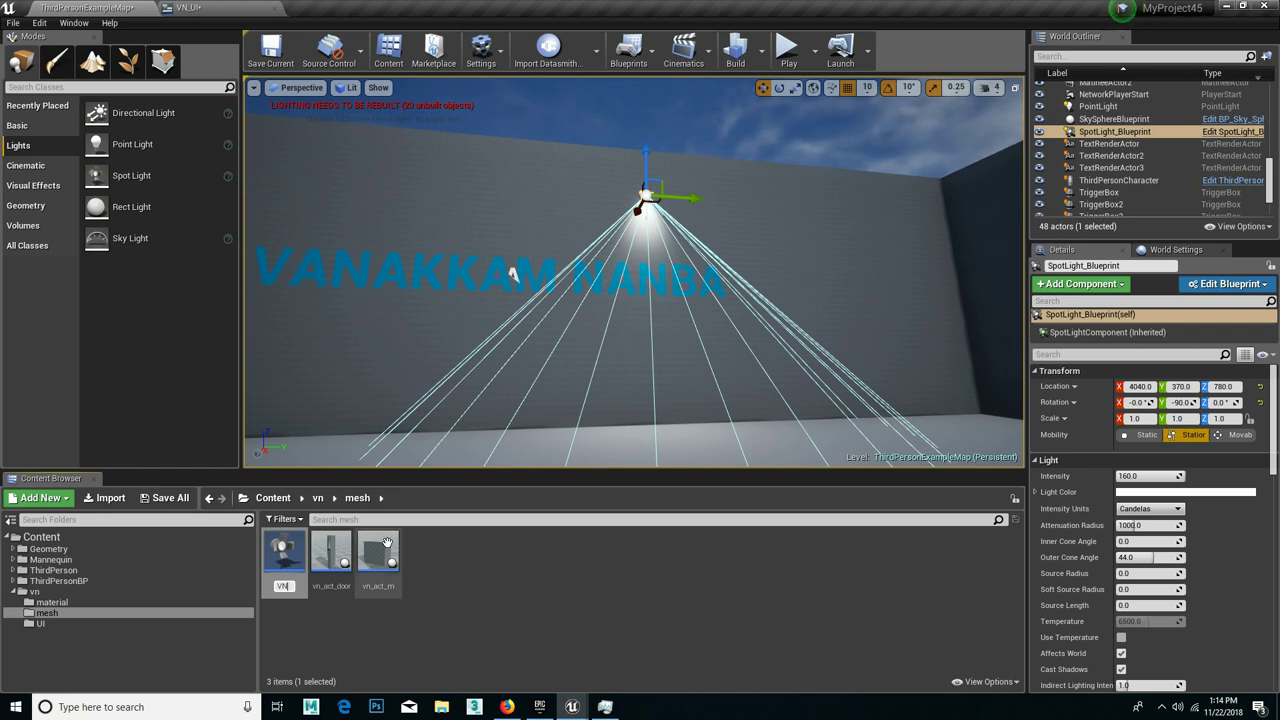
type("LACT")
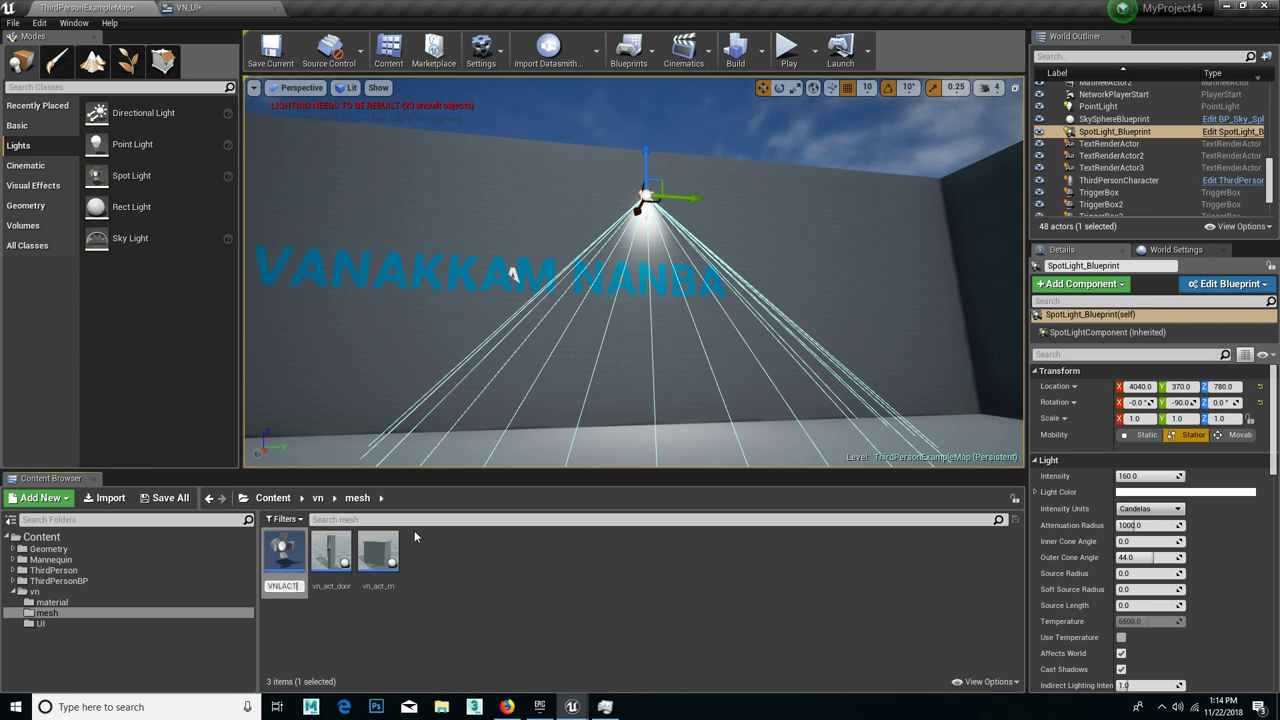
key("Return")
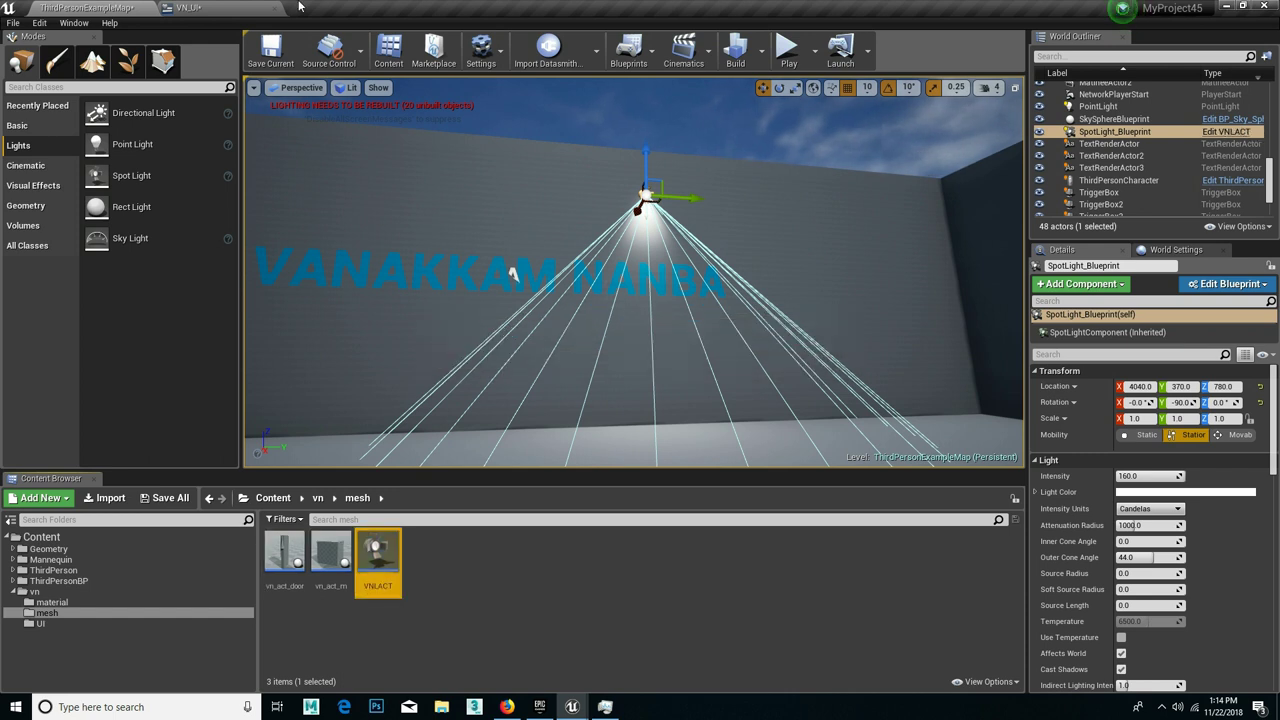
Step: Search 'vnl' in the node's class dropdown and choose VNLACT
left_click(255, 8)
left_click(792, 430)
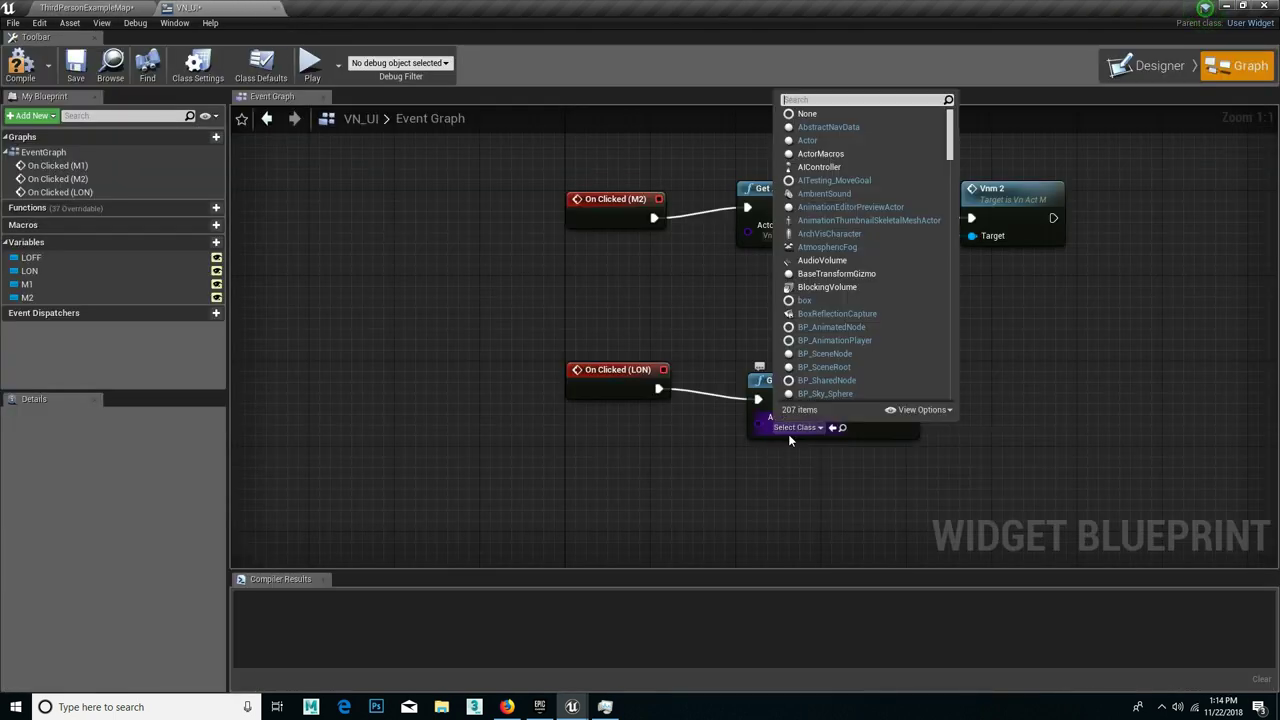
type("V")
left_click(790, 430)
type("vnl")
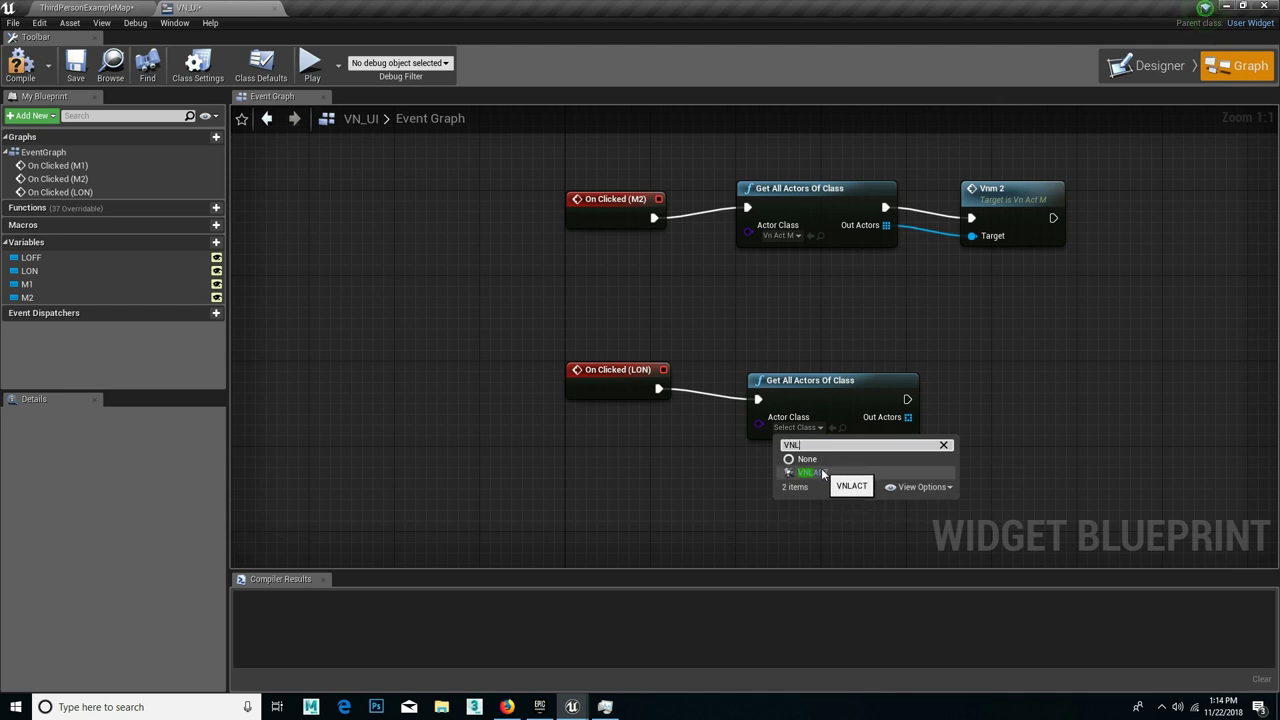
left_click(823, 472)
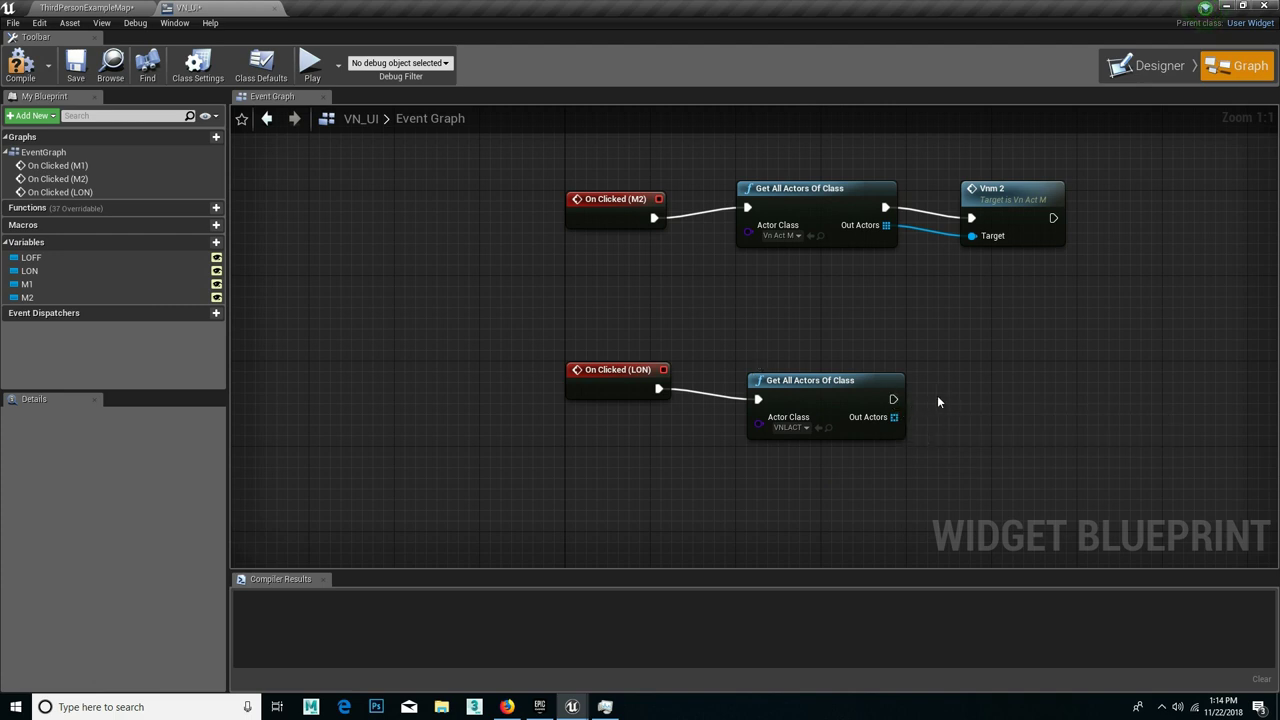
Step: Add a Toggle Visibility node, with Context Sensitive turned off
right_click(1055, 392)
type("TO")
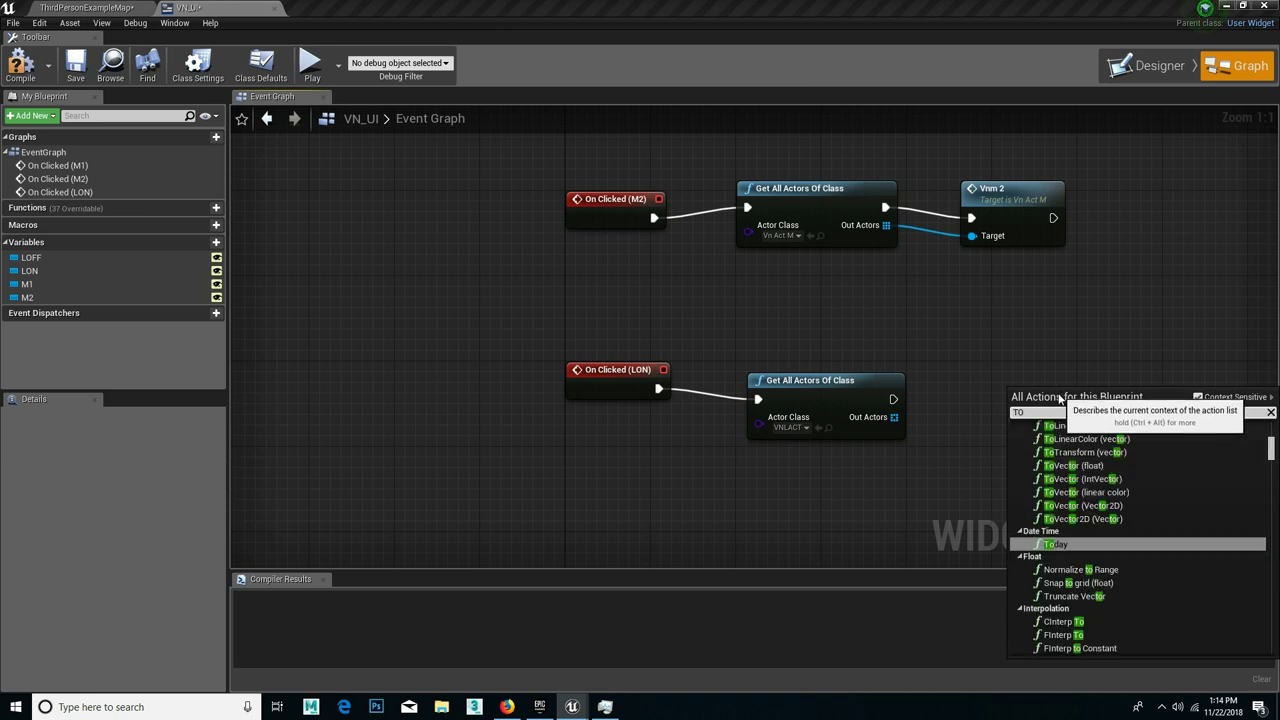
type("GG")
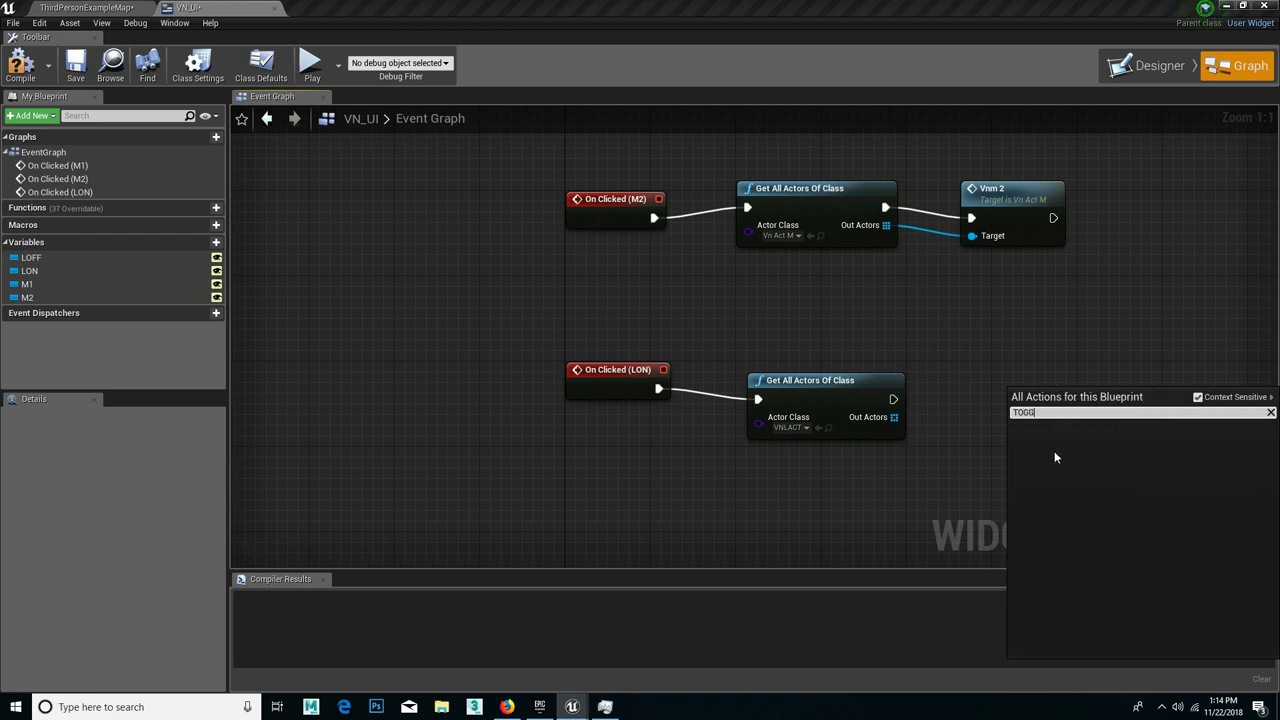
left_click(1198, 398)
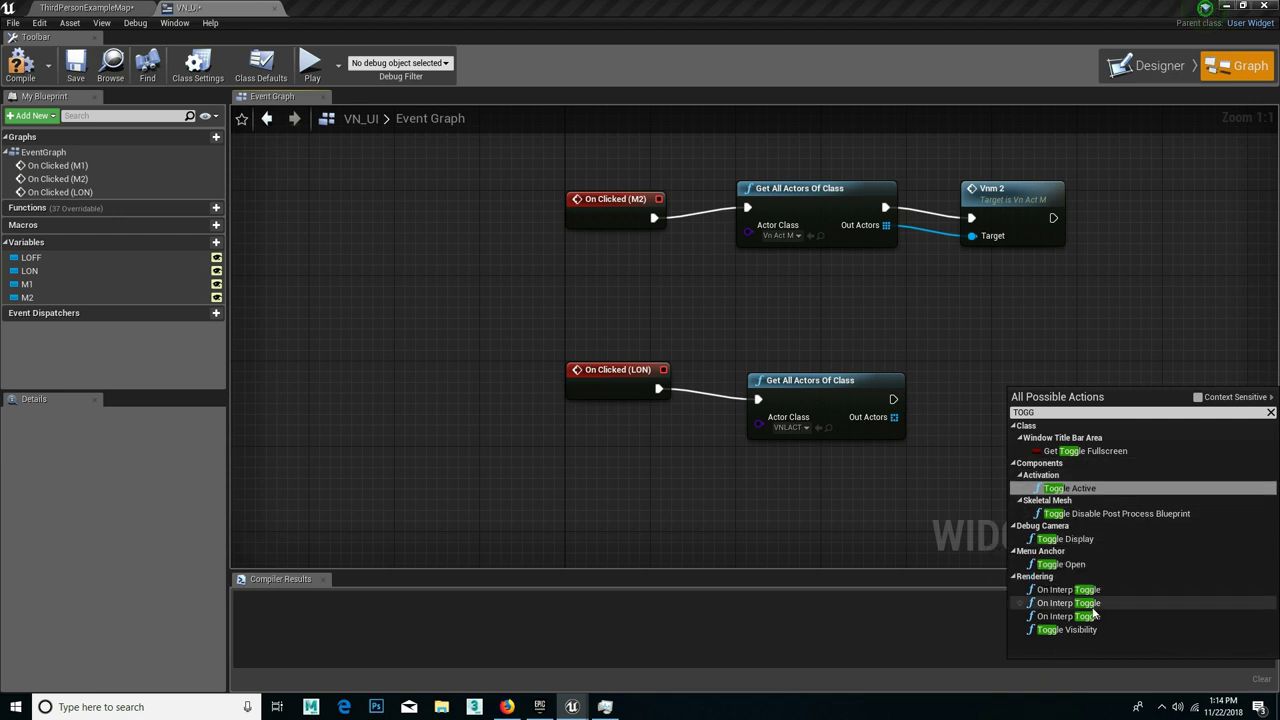
left_click(1070, 630)
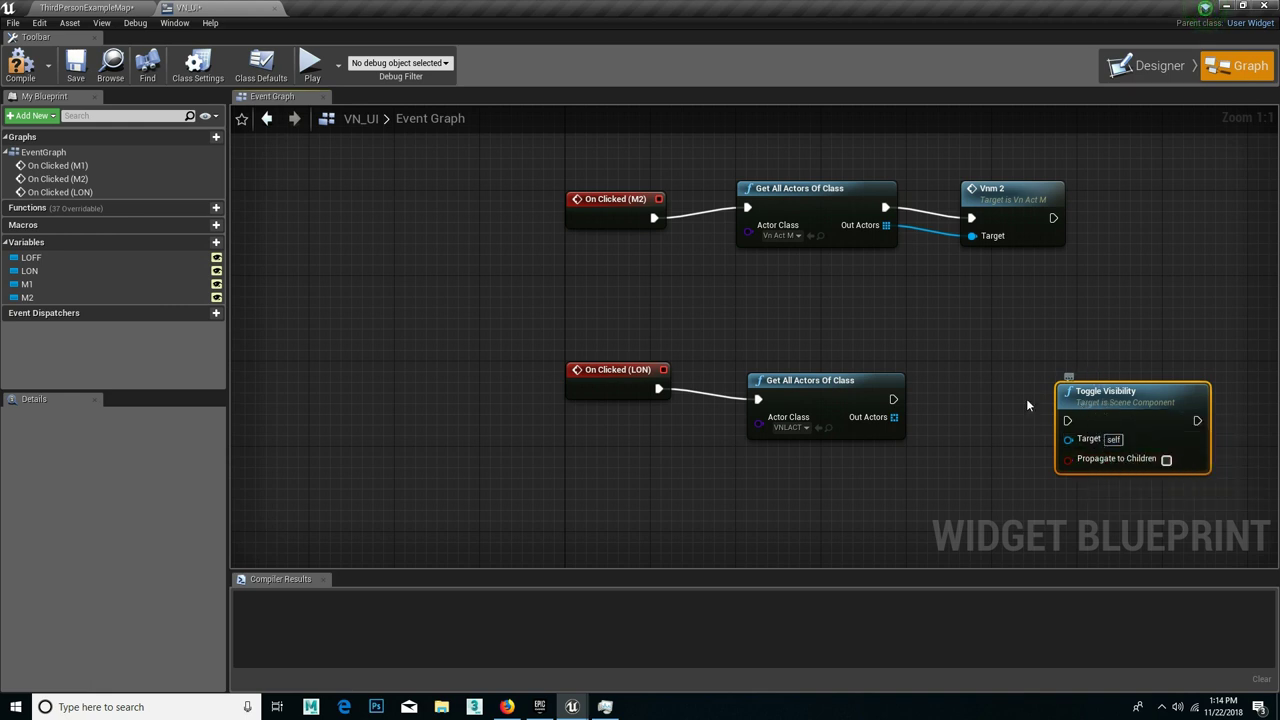
left_click_drag(939, 337, 1024, 480)
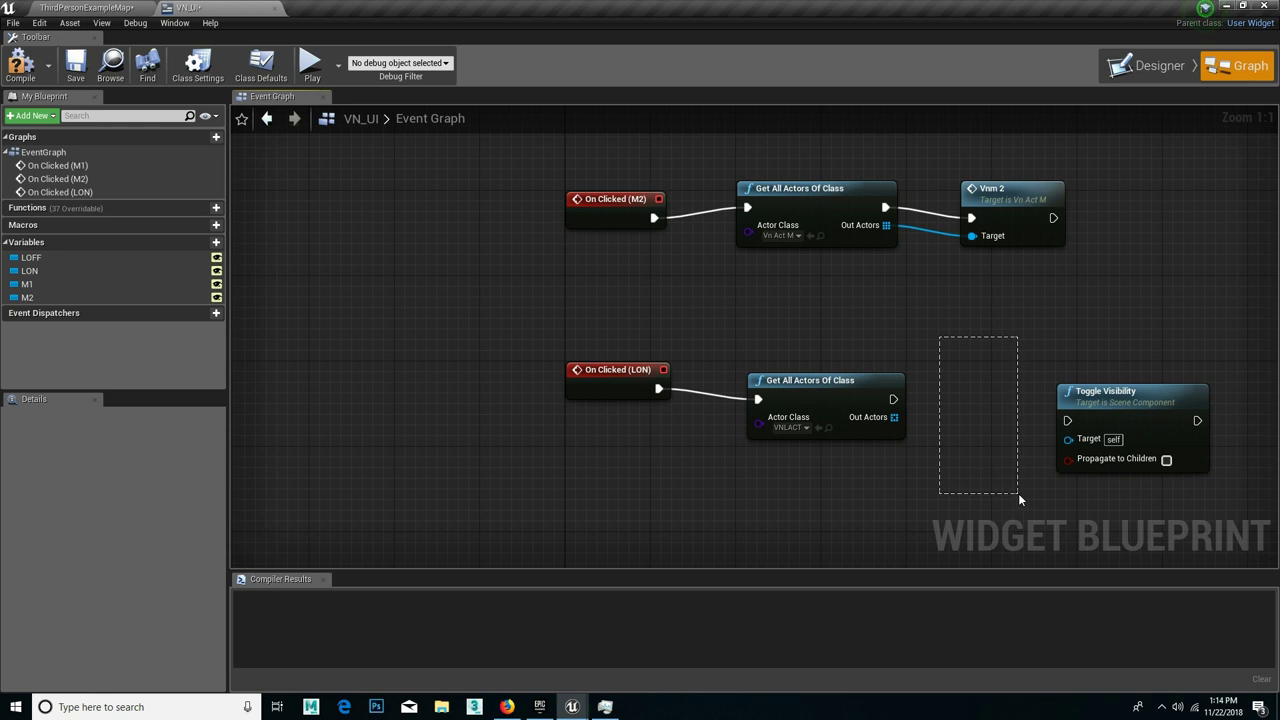
left_click_drag(1024, 479, 1027, 470)
Step: Add a ForEachLoop after Get All Actors, wiring Out Actors to Array and Loop Body to Toggle Visibility
left_click_drag(893, 400, 947, 406)
left_click(926, 425)
type("FO")
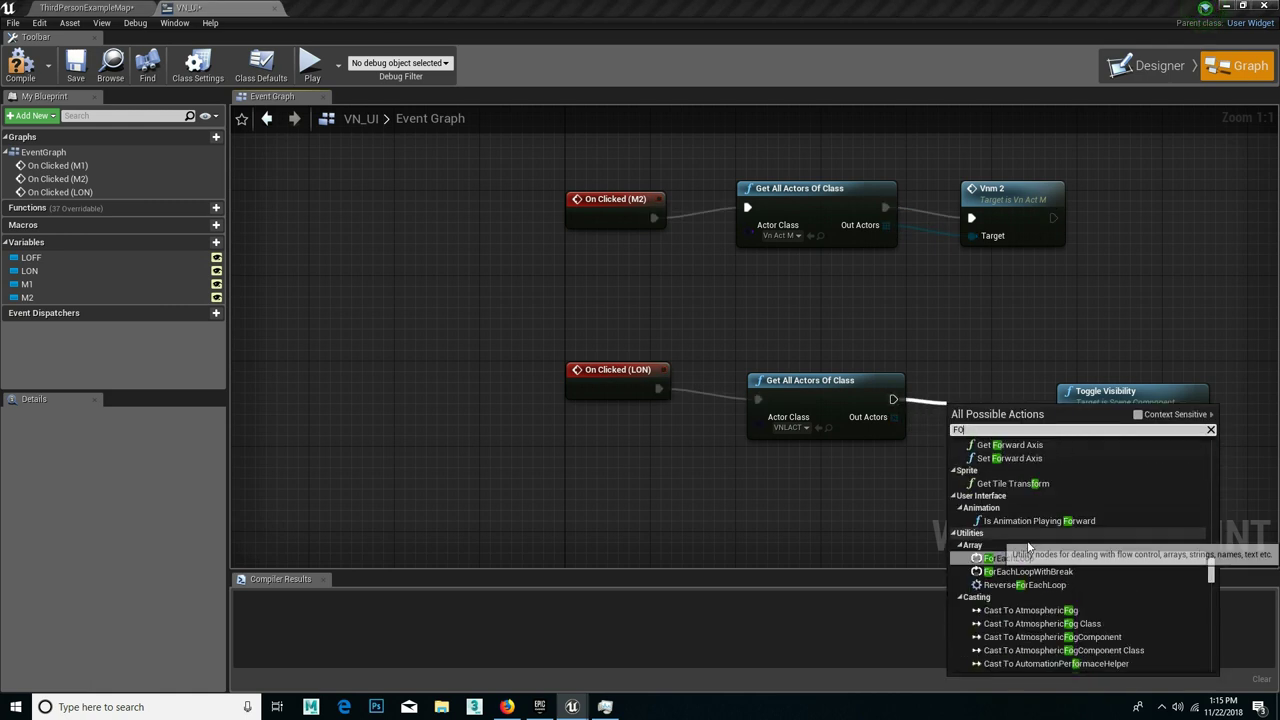
left_click(1024, 560)
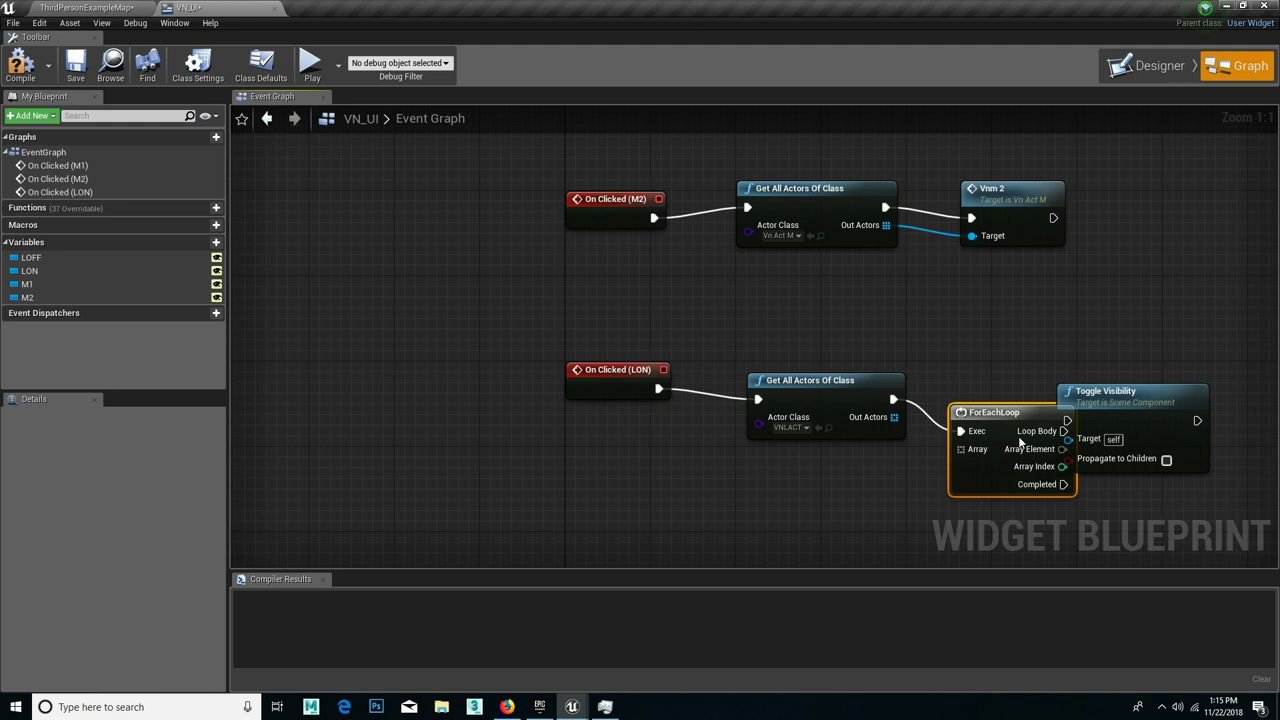
left_click_drag(1000, 412, 989, 391)
mouse_move(894, 417)
left_mouse_down()
mouse_move(908, 450)
mouse_move(950, 427)
left_mouse_up()
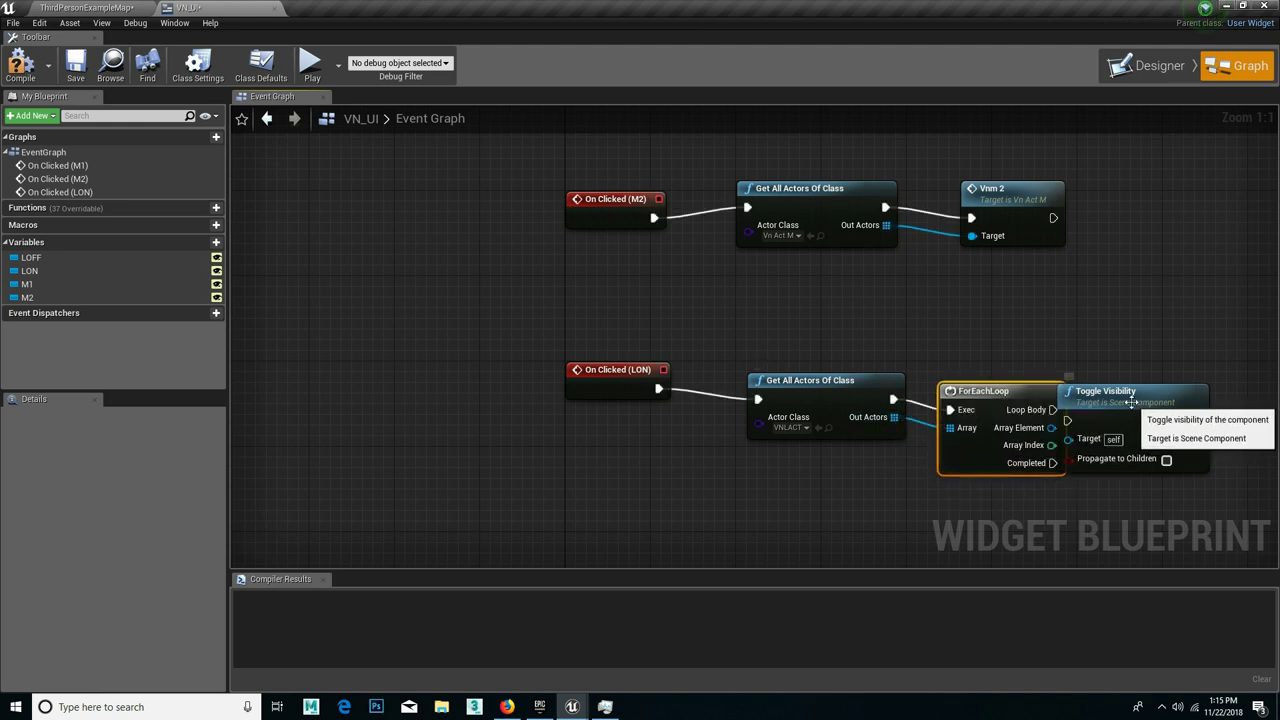
left_click_drag(1132, 404, 1169, 392)
right_click_drag(935, 434, 778, 410)
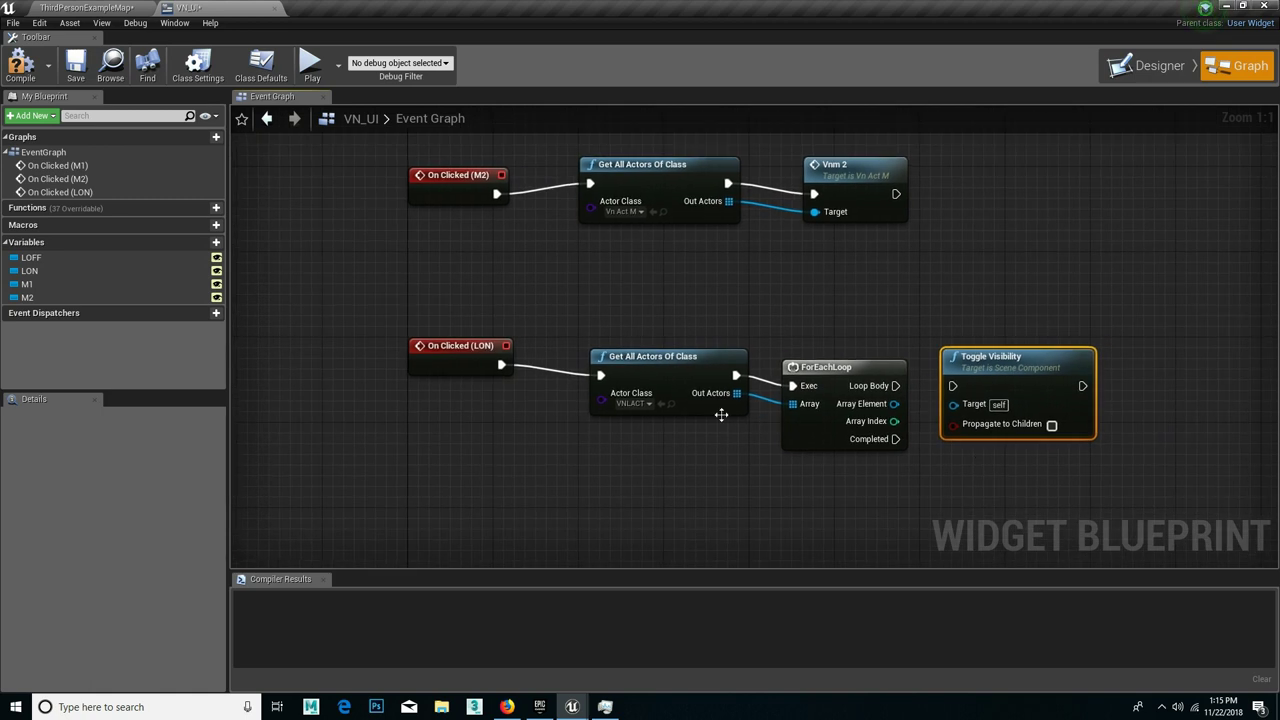
mouse_move(895, 386)
left_mouse_down()
mouse_move(880, 390)
mouse_move(955, 387)
left_mouse_up()
Step: Compile VN_UI and check the VNLACT asset in the Content Browser
left_click(20, 64)
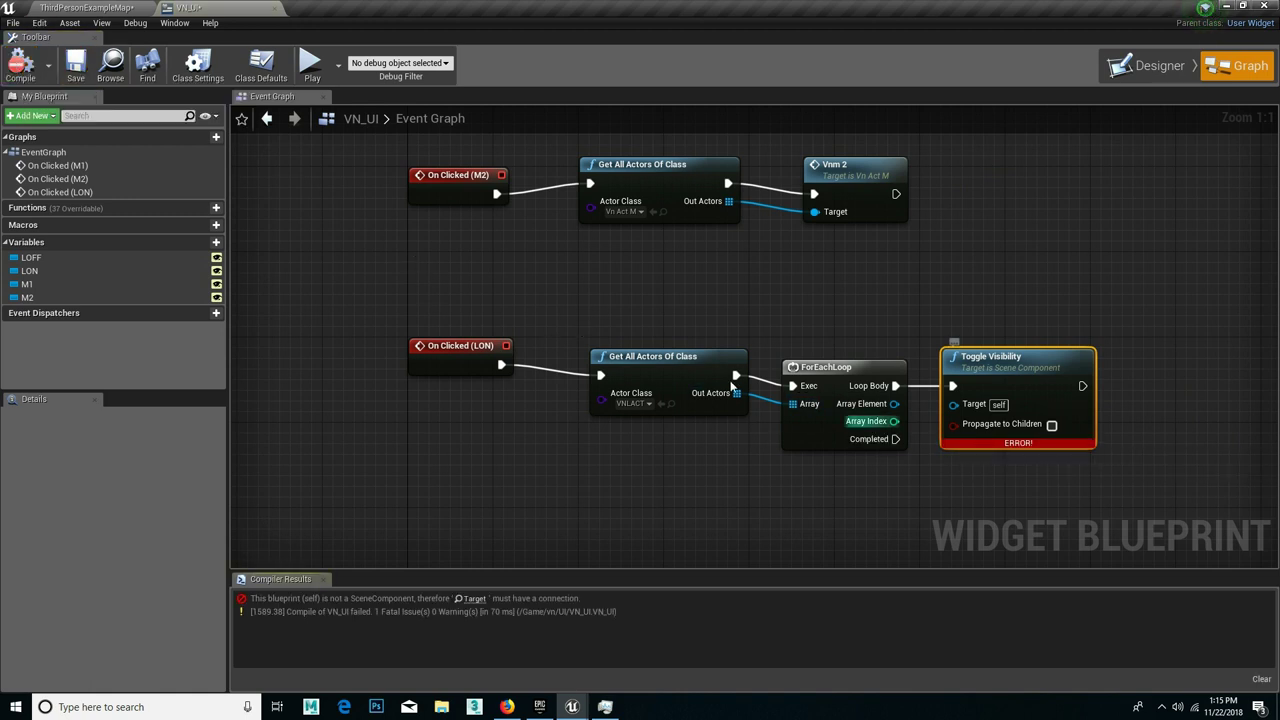
left_click(124, 7)
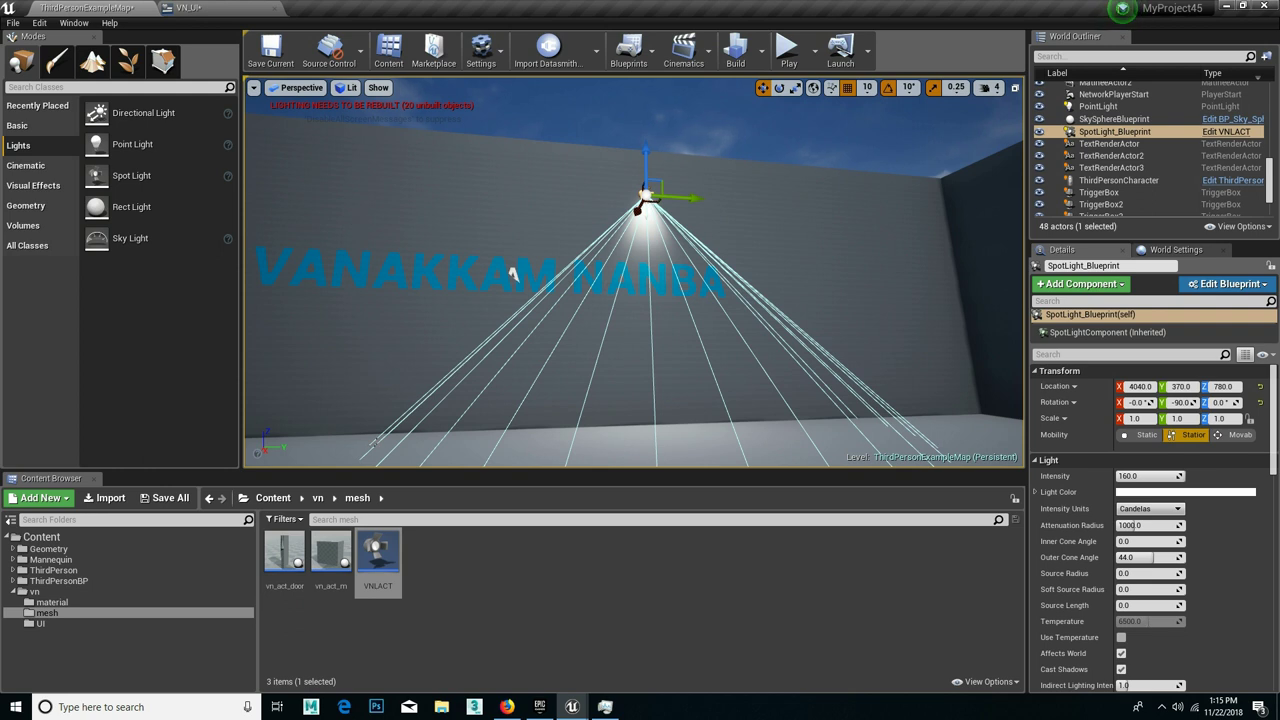
left_click(378, 553)
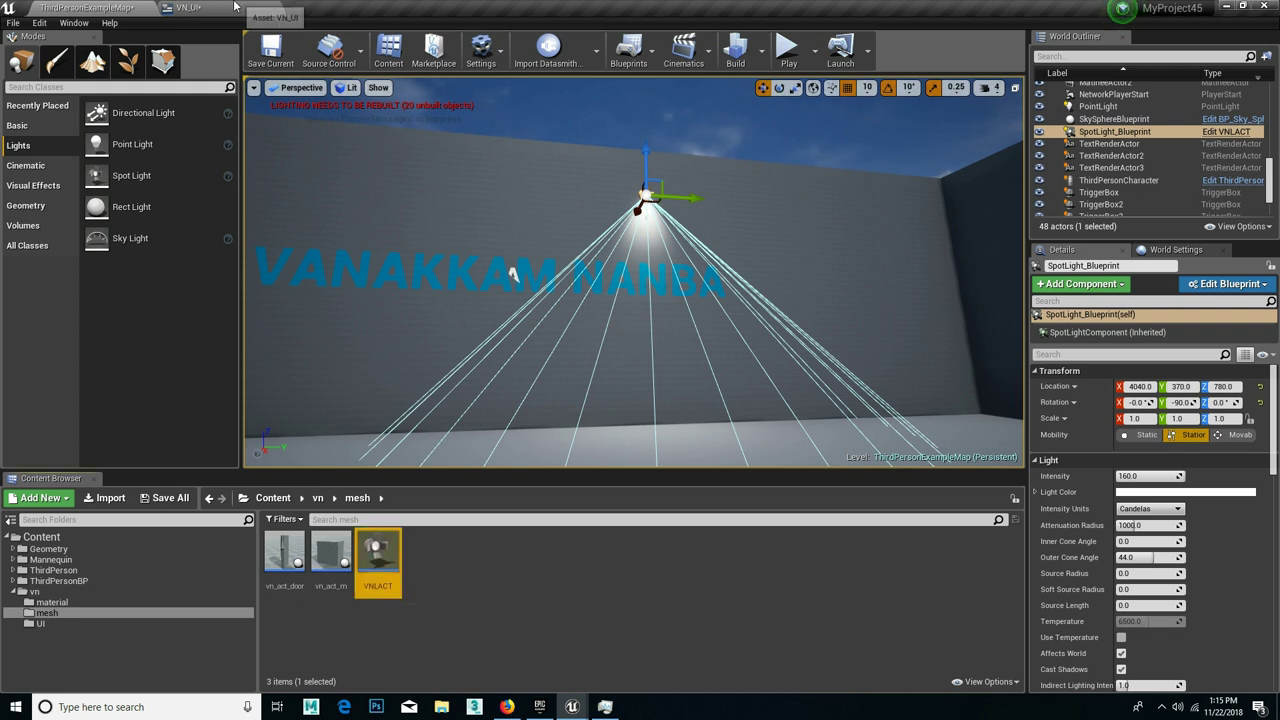
left_click(234, 7)
right_click(836, 265)
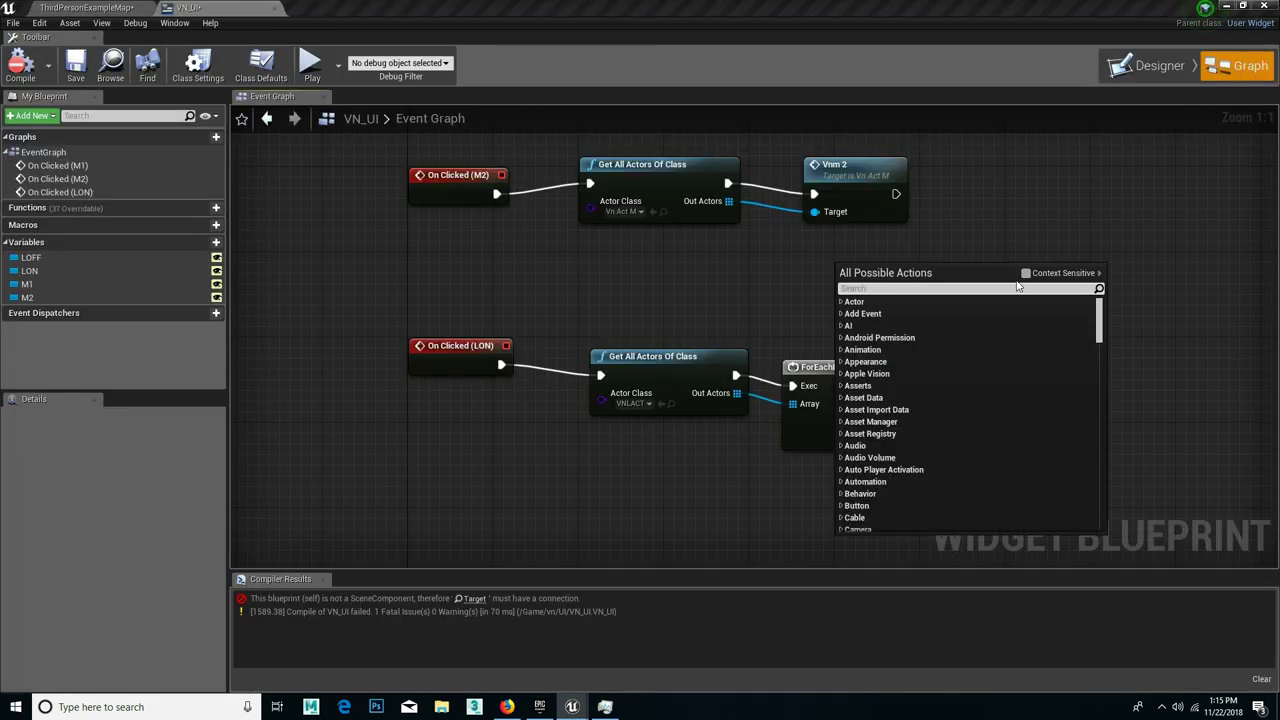
left_click(962, 227)
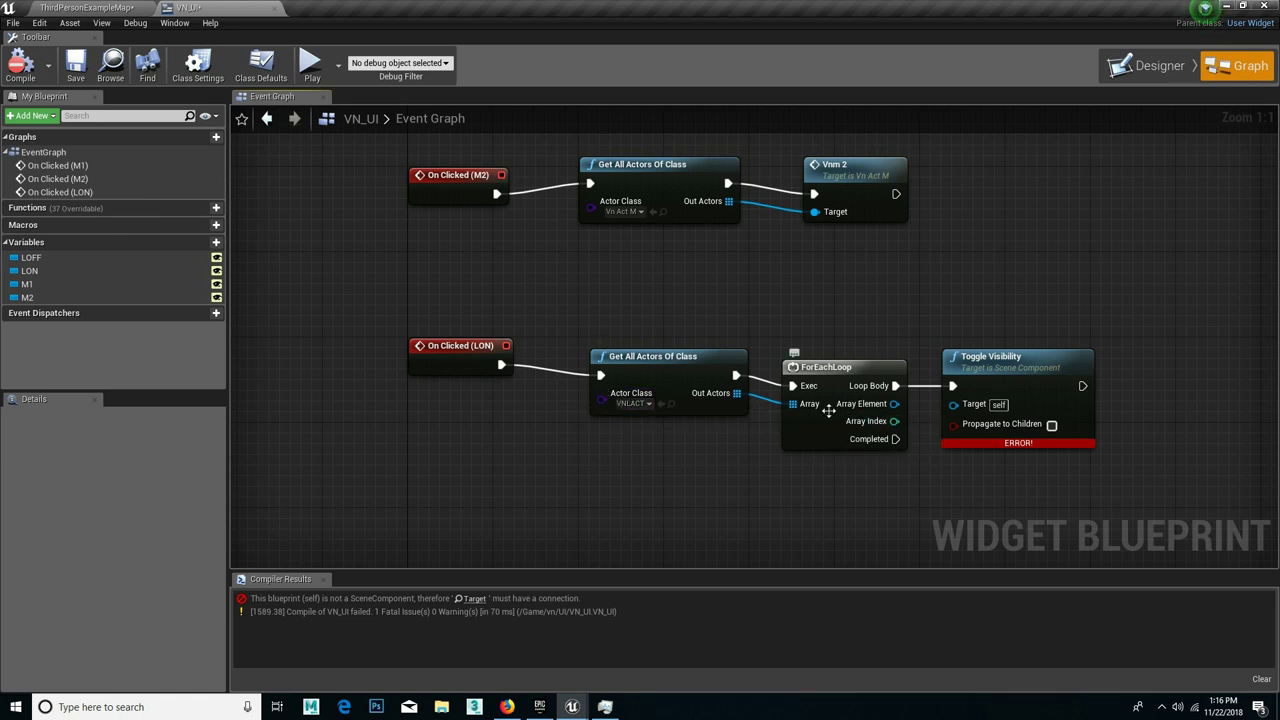
Step: Wire a Get Root Component from Array Element into Toggle Visibility's Target and recompile
mouse_move(894, 403)
left_mouse_down()
mouse_move(972, 427)
mouse_move(953, 404)
left_mouse_up()
left_click_drag(997, 360, 1146, 338)
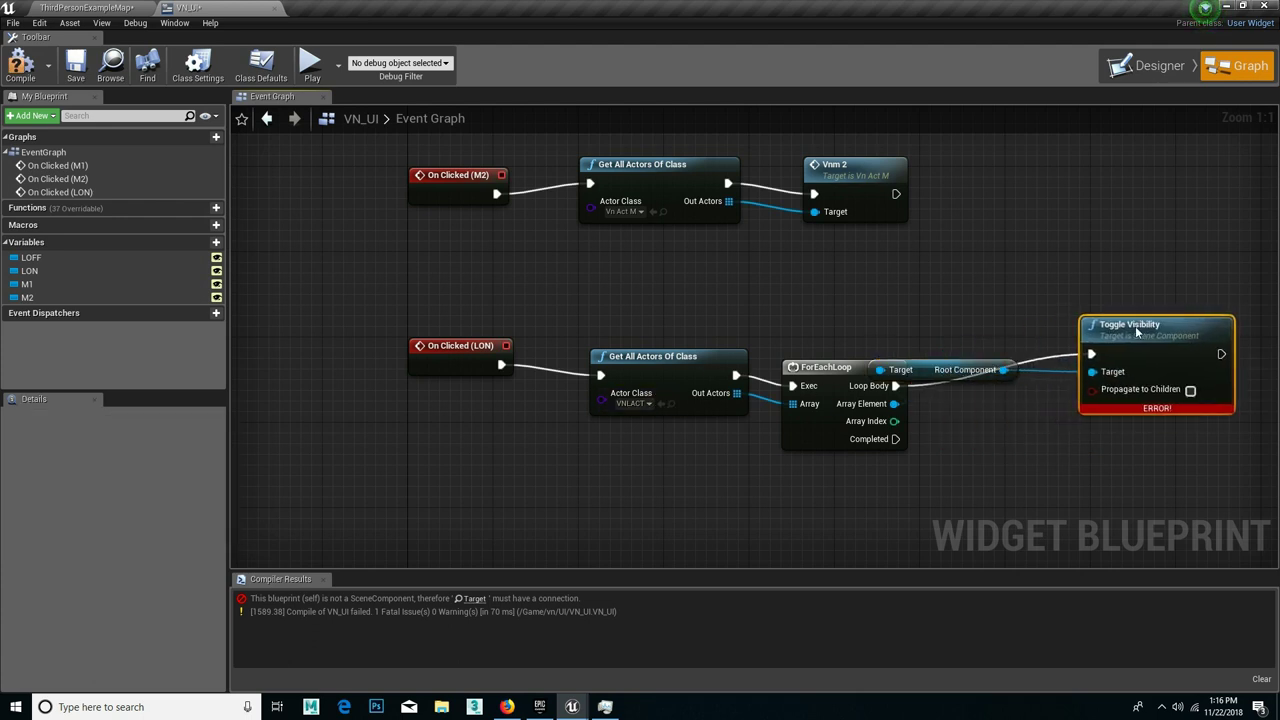
left_click(962, 370)
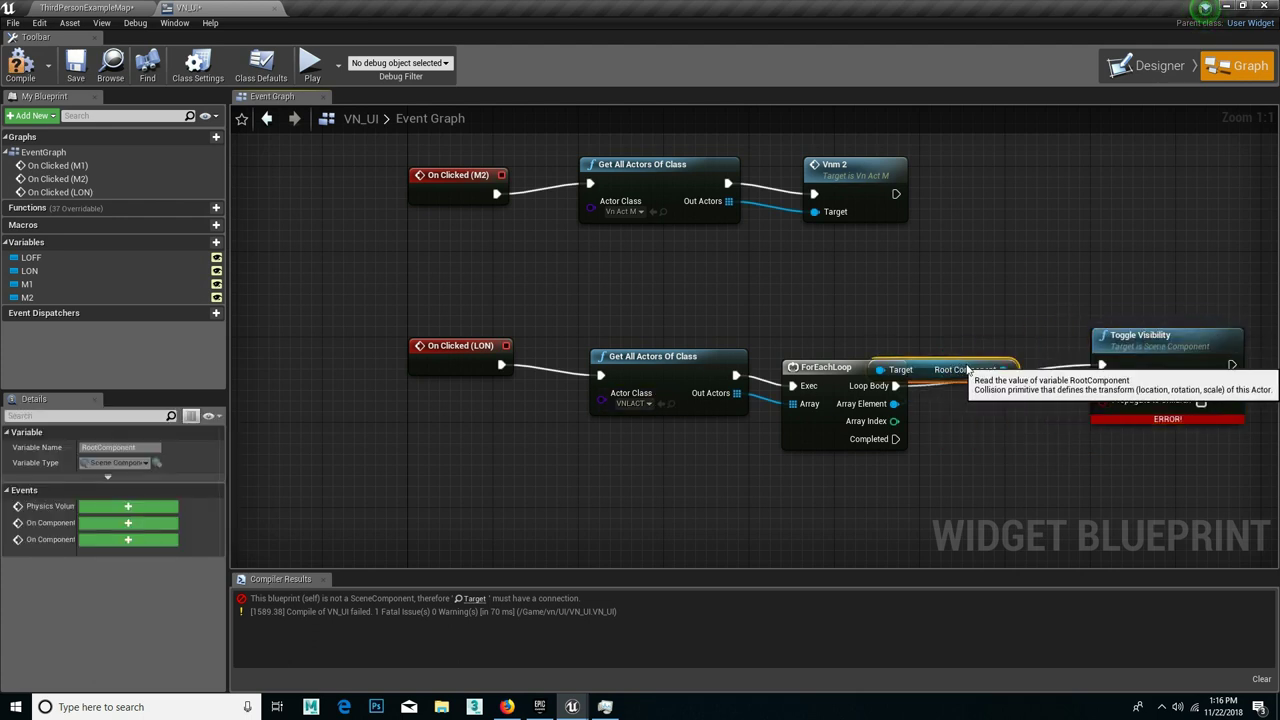
left_click_drag(968, 370, 1031, 423)
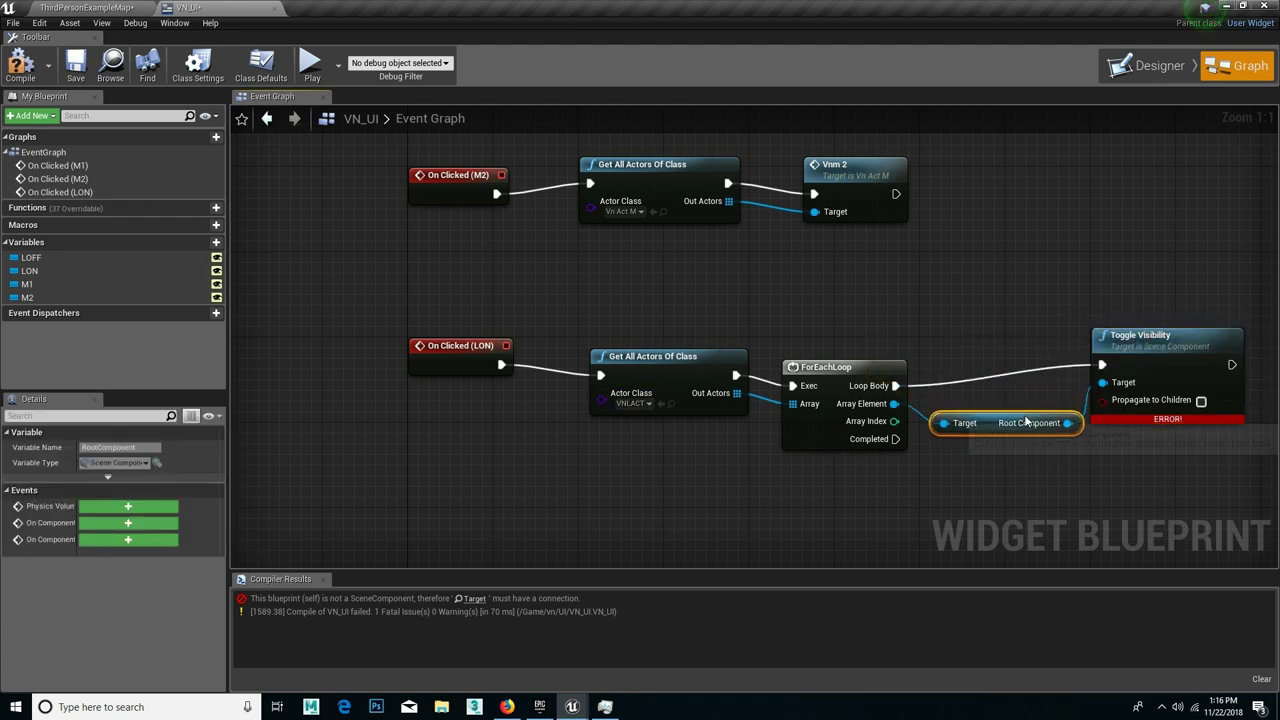
left_click(22, 68)
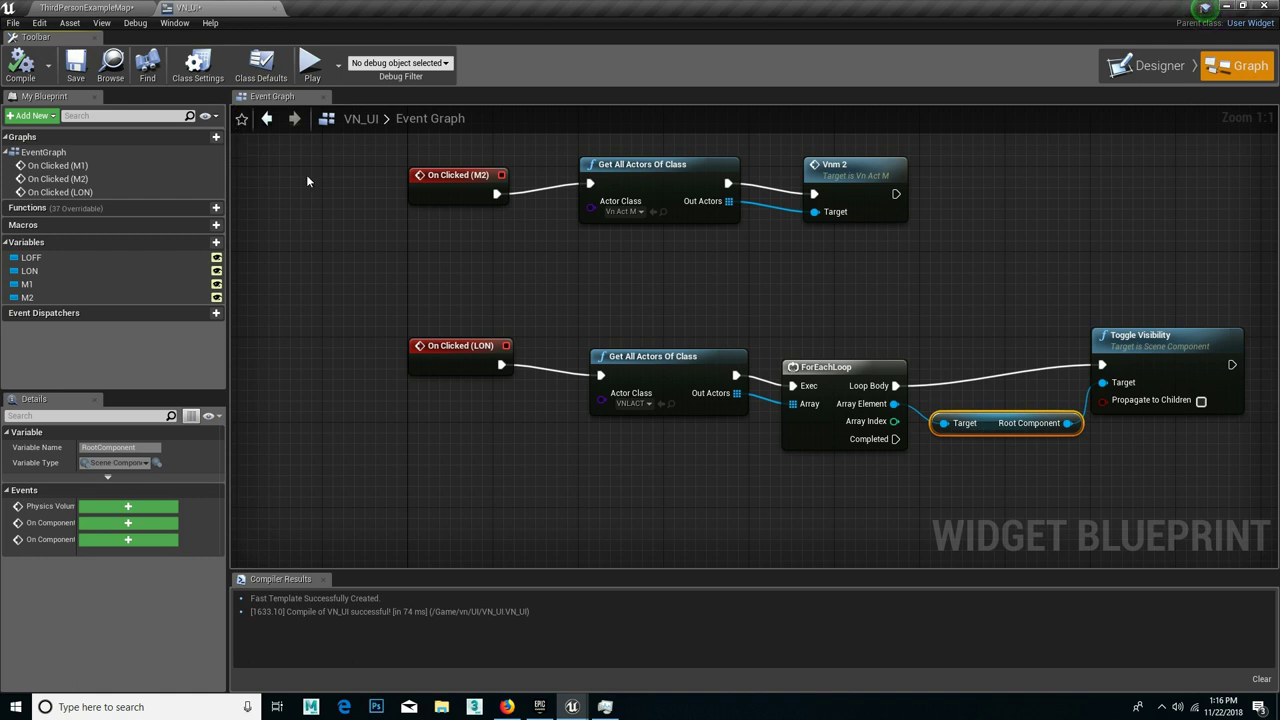
left_click(463, 343)
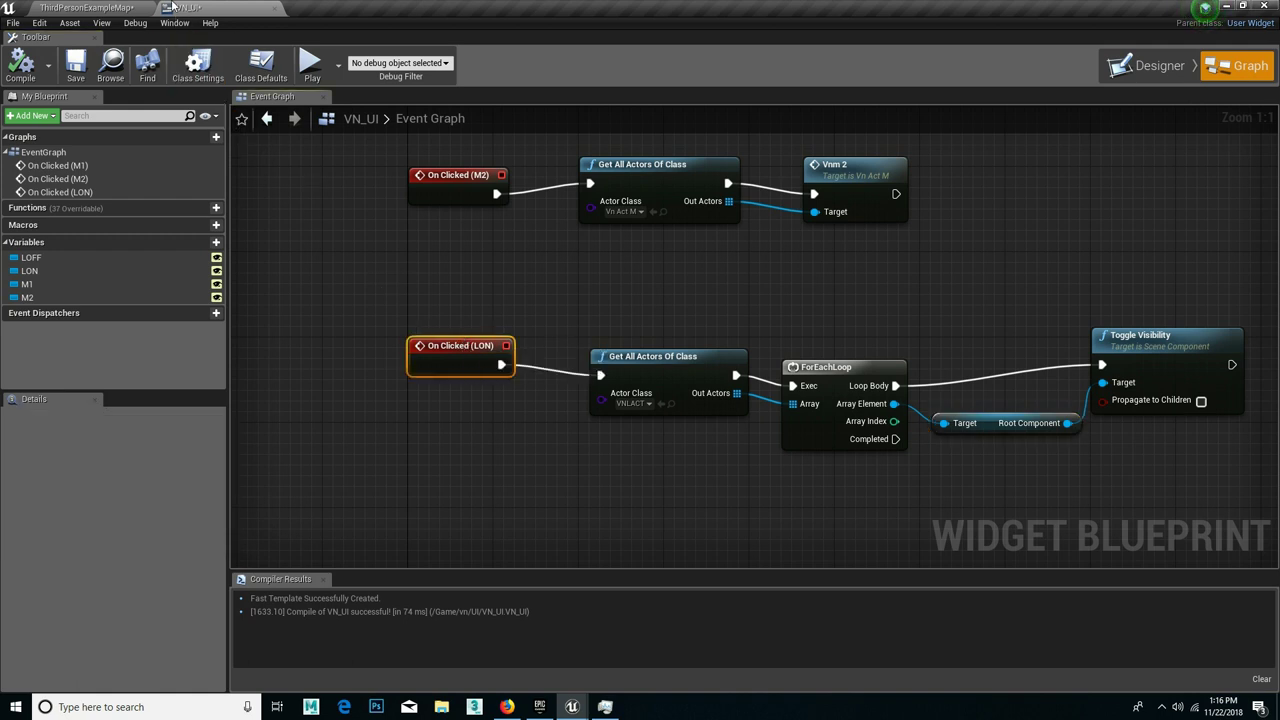
Step: Play the level, press the LIGHT ON button twice to toggle the spotlight, then stop
left_click(120, 7)
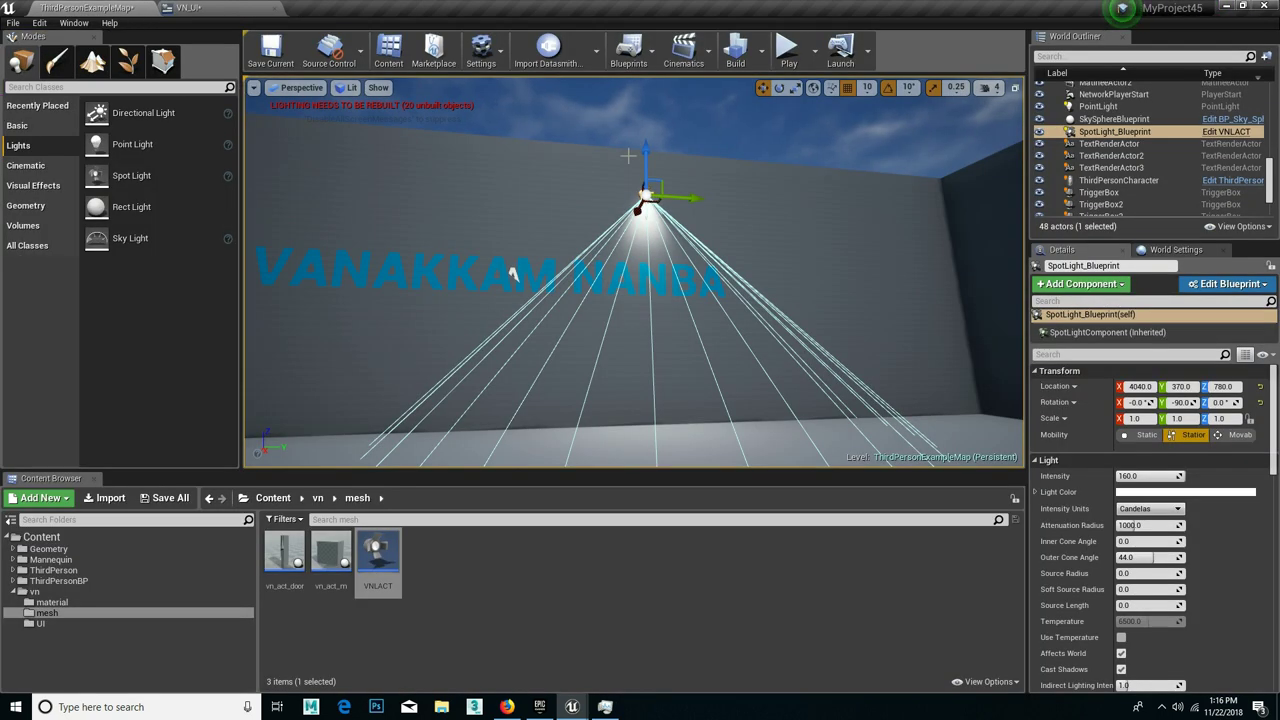
left_click(788, 47)
left_click(445, 393)
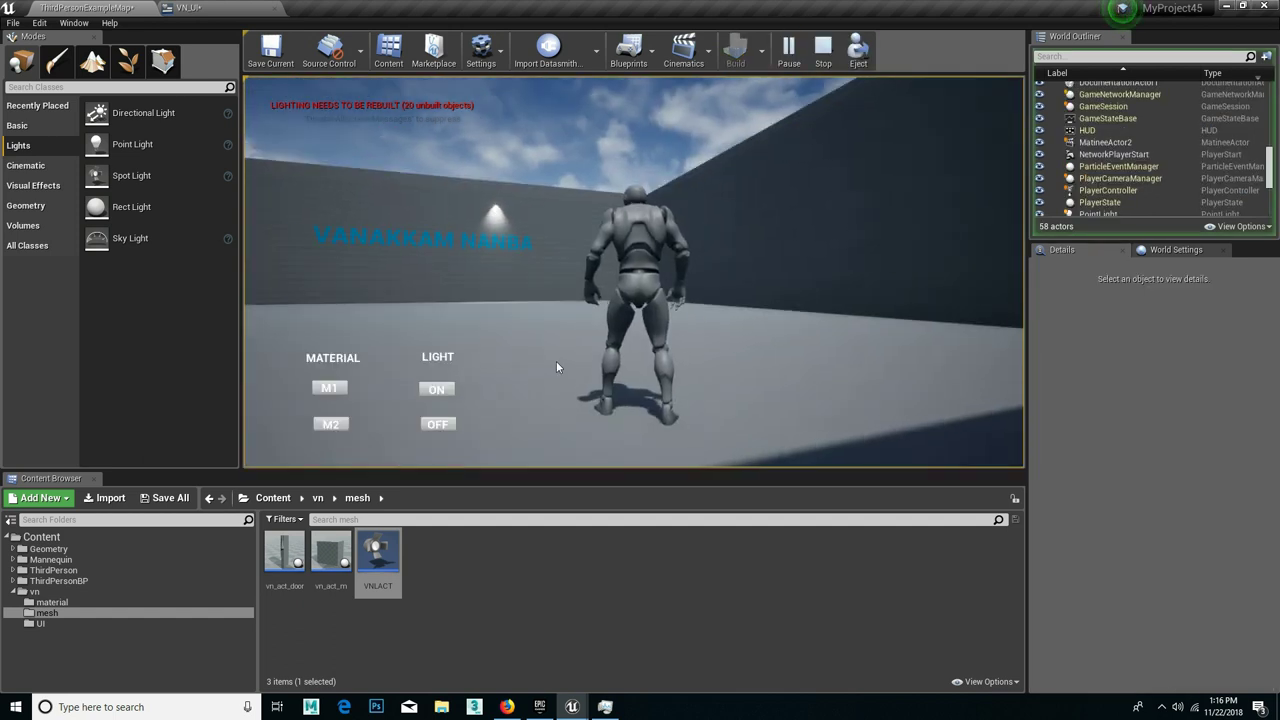
left_click(439, 393)
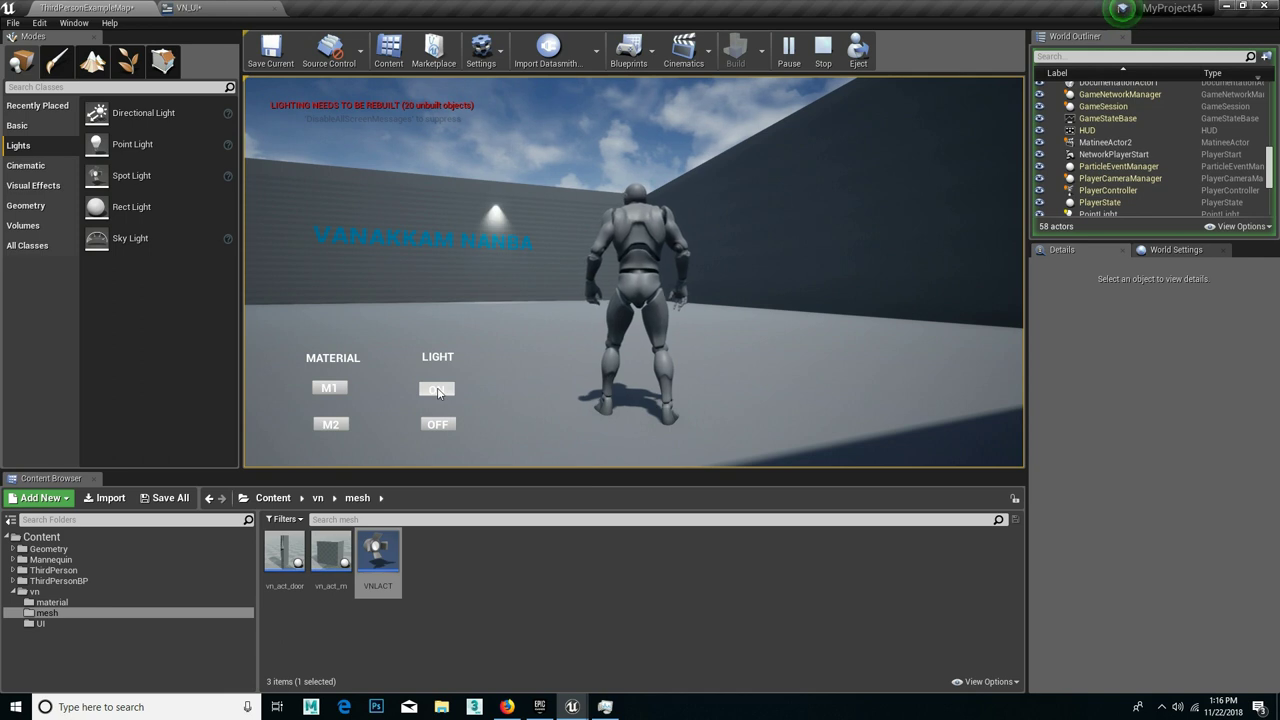
key("Escape")
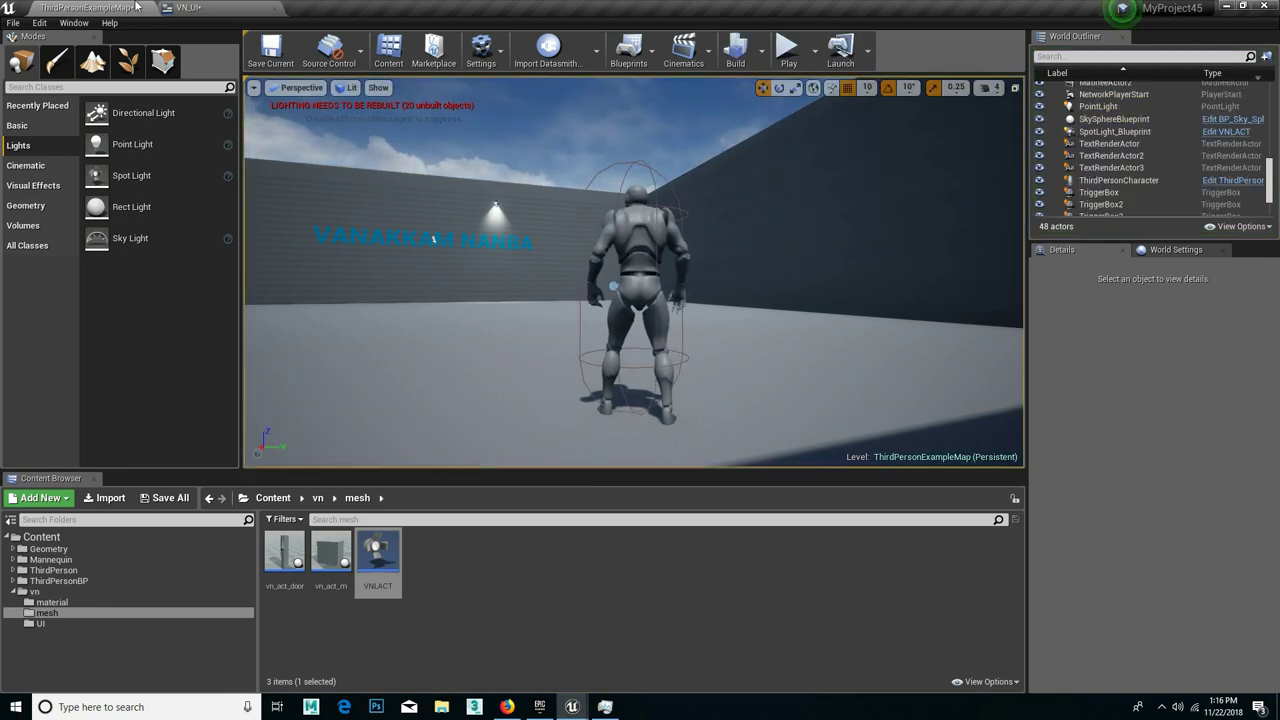
left_click(187, 7)
Step: Add an On Clicked (LOFF) event to the VN_UI graph
scroll(380, 410, "down", 1)
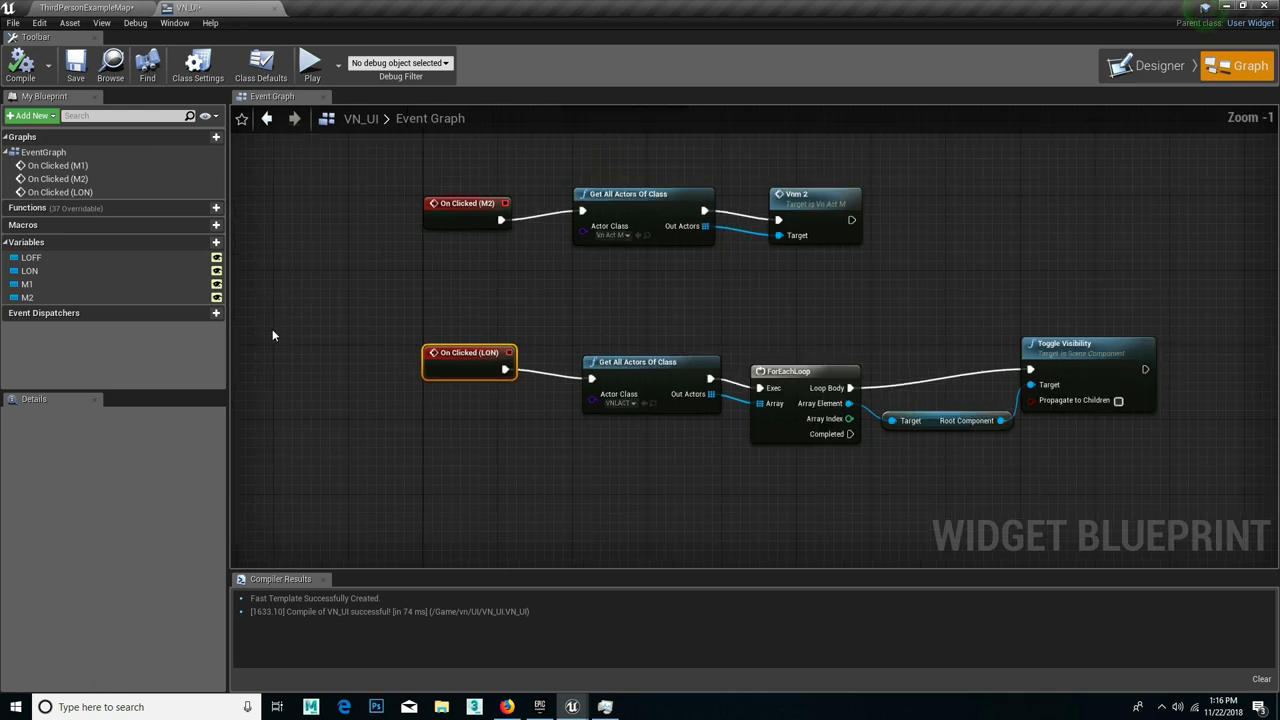
left_click(137, 259)
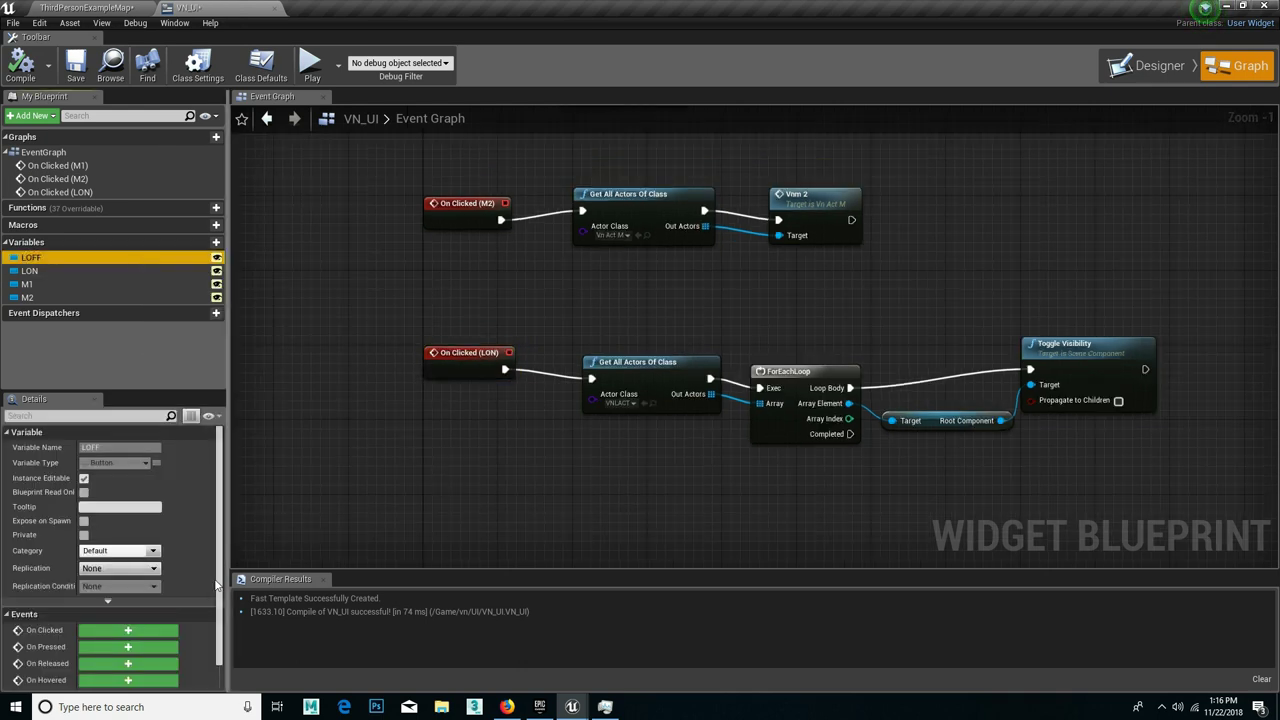
left_click(128, 630)
Step: Duplicate the Get All Actors, ForEachLoop and Toggle Visibility chain and connect On Clicked (LOFF) to it
left_click_drag(553, 190, 1019, 320)
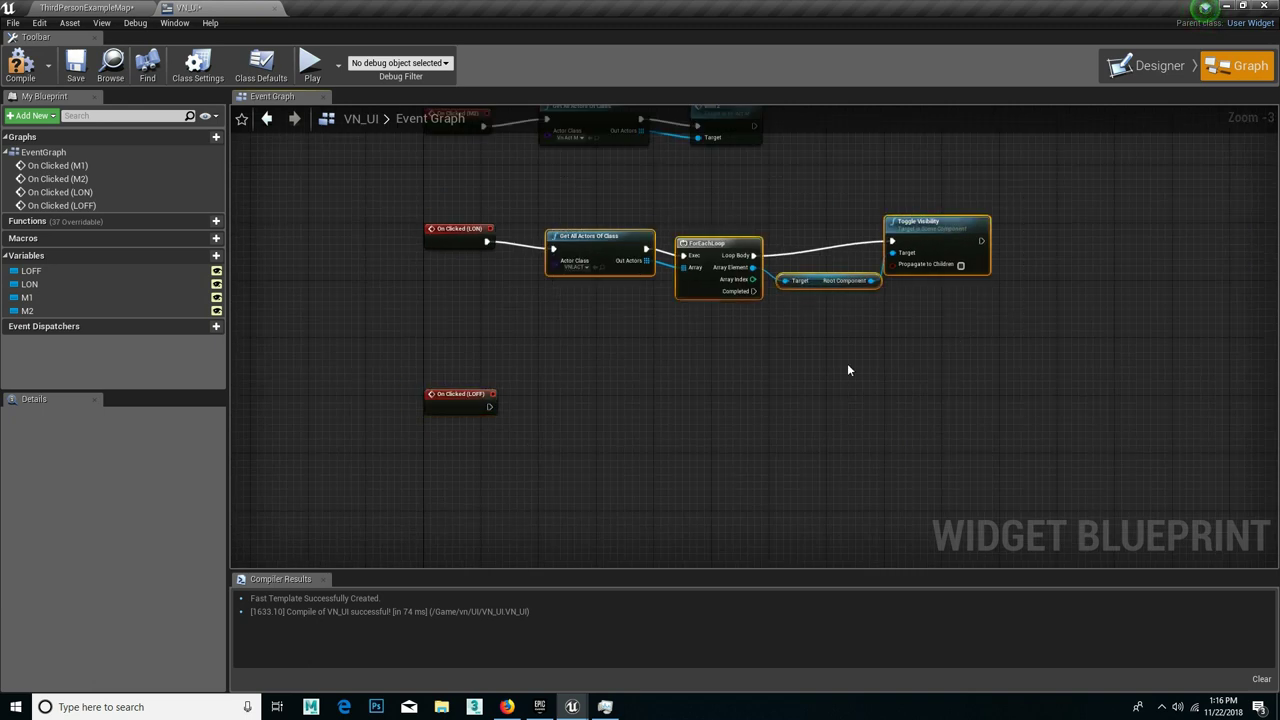
key("ctrl+c")
key("ctrl+v")
left_click_drag(450, 408, 587, 396)
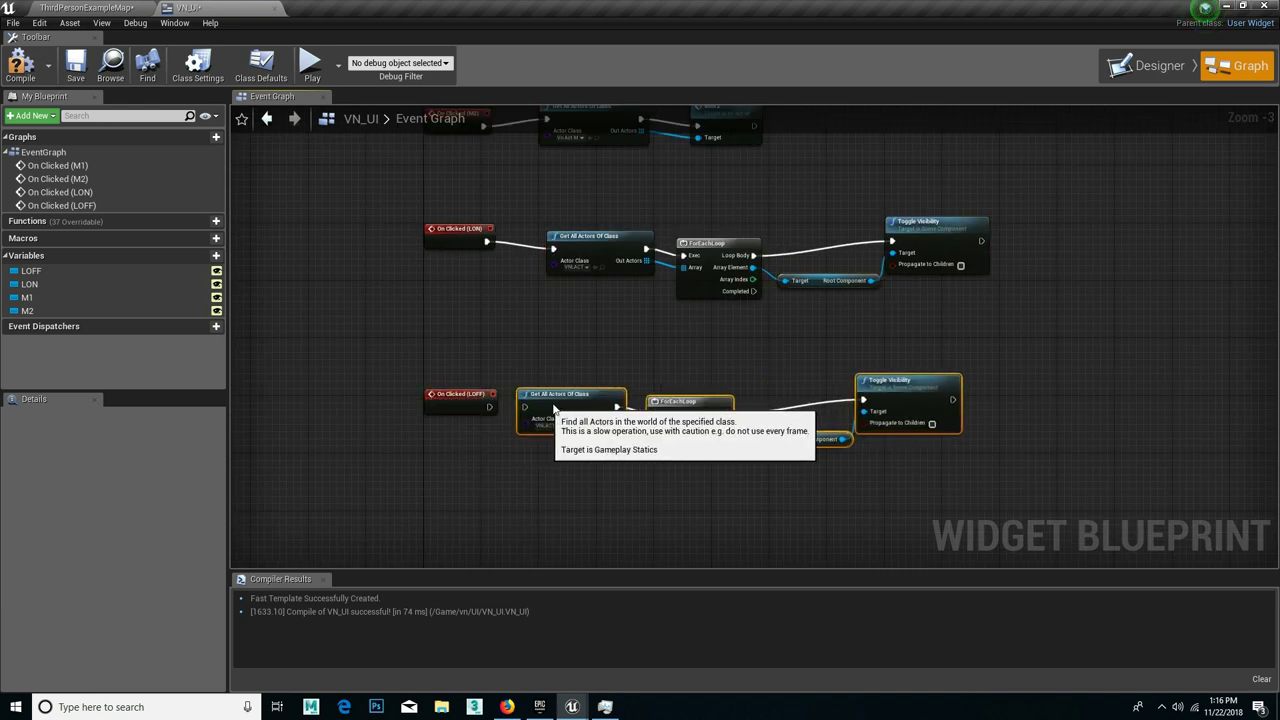
left_click_drag(489, 406, 567, 392)
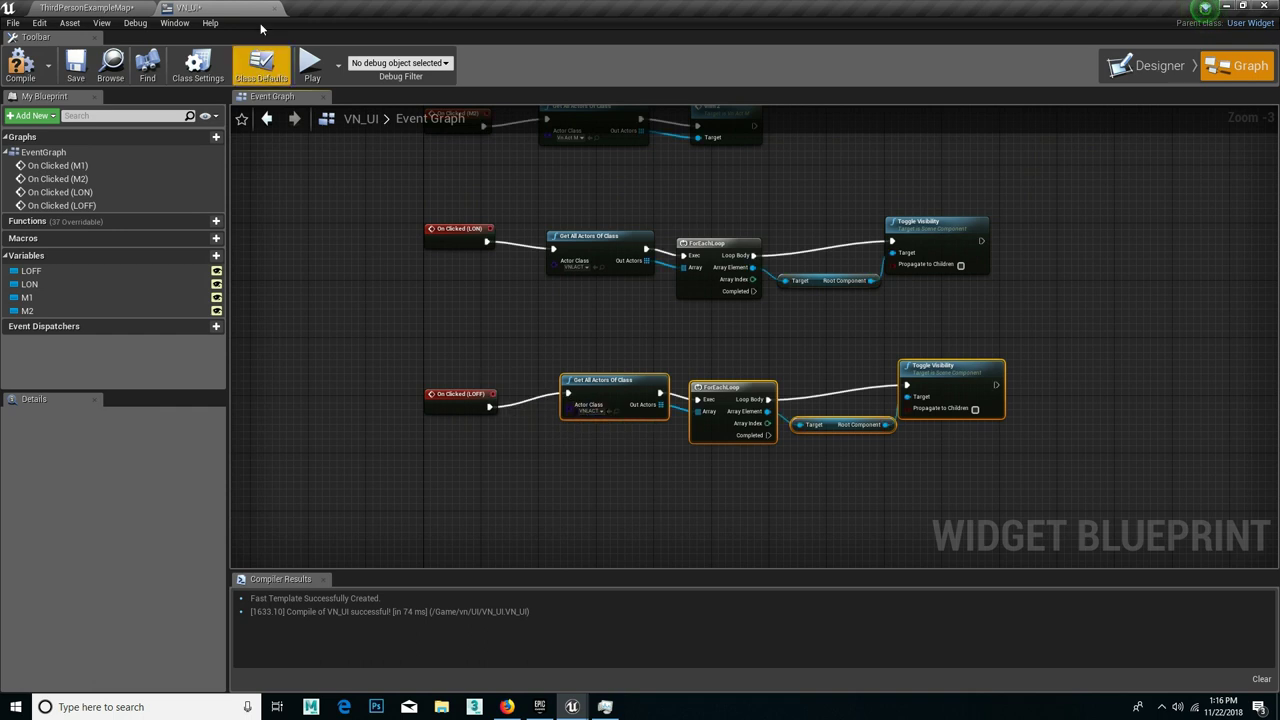
left_click(113, 62)
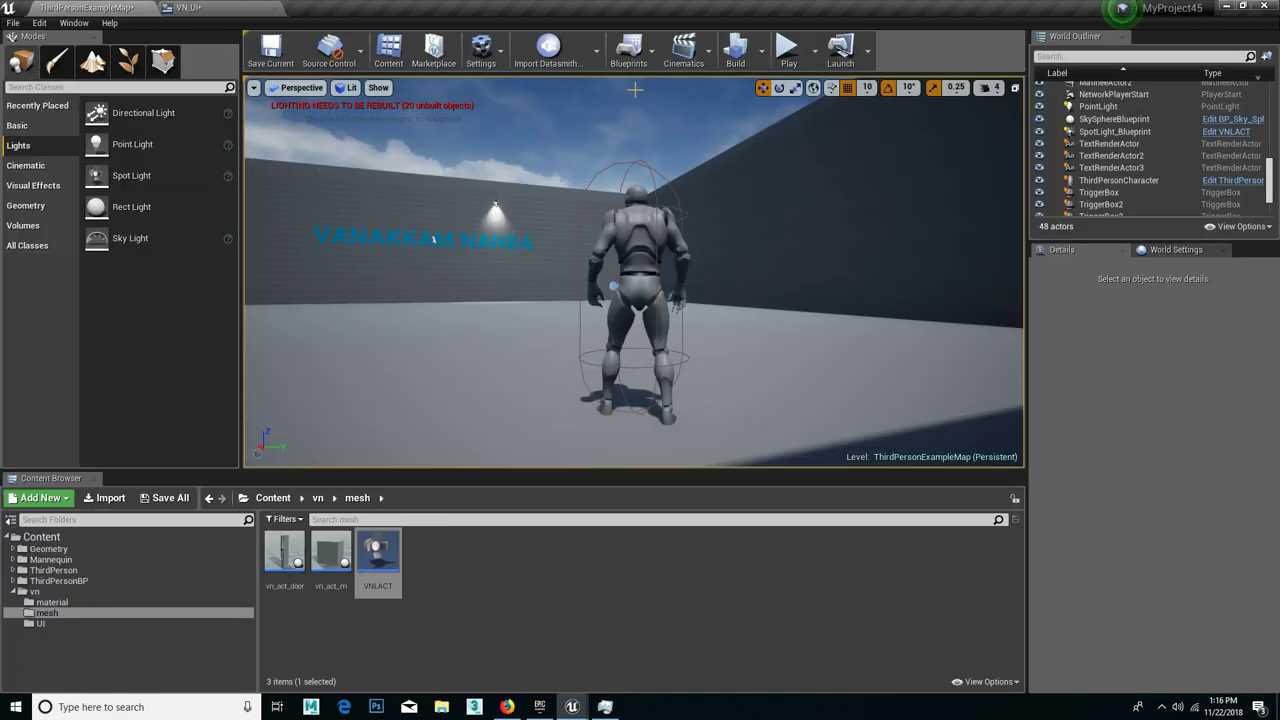
left_click(787, 47)
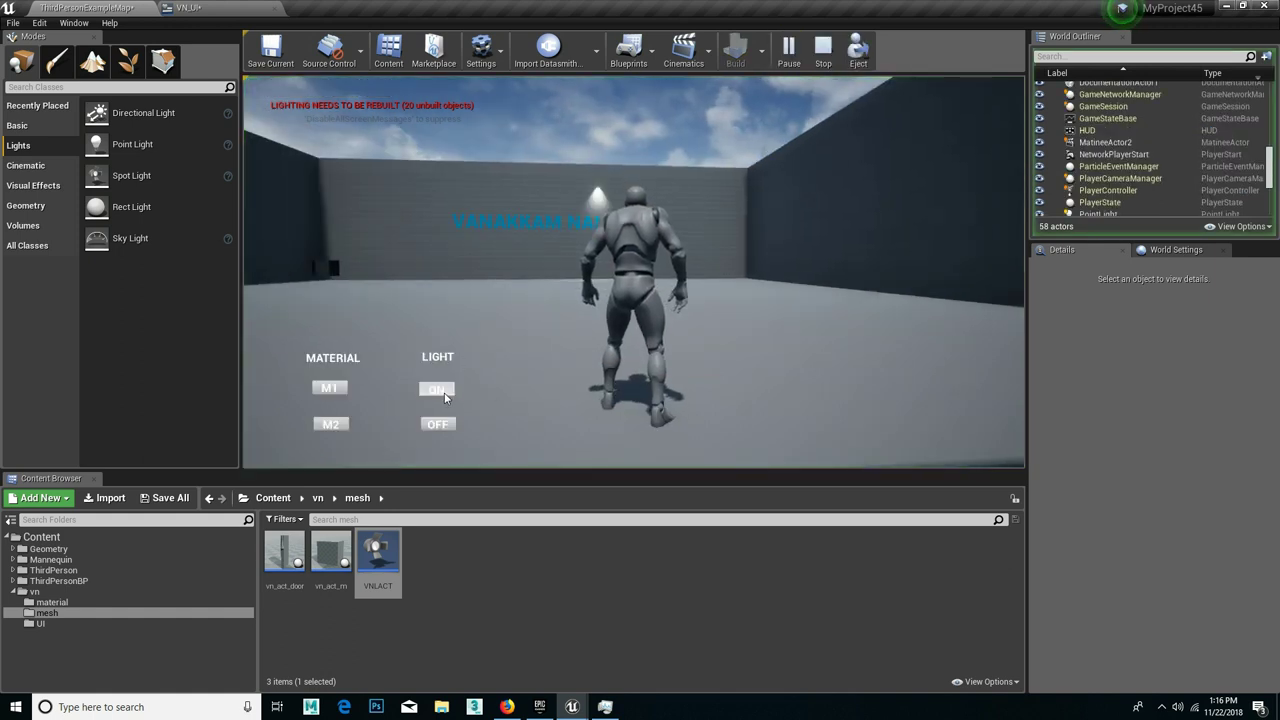
left_click(437, 424)
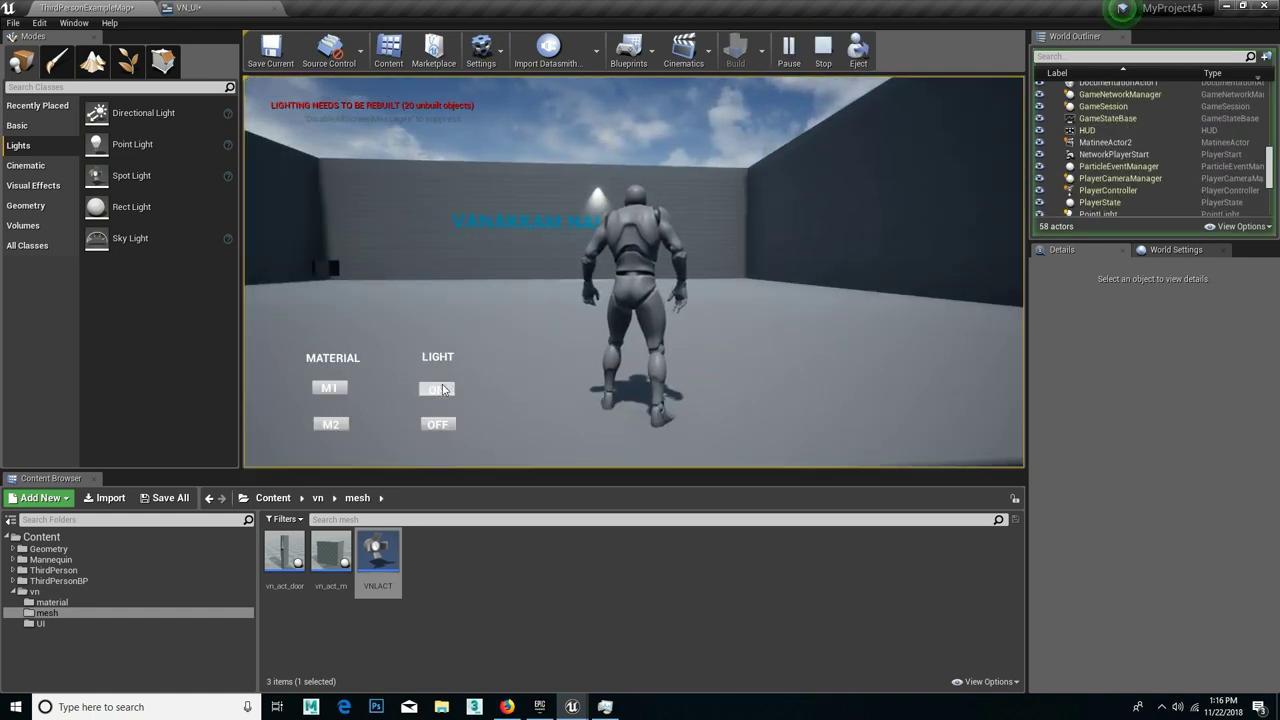
left_click(438, 390)
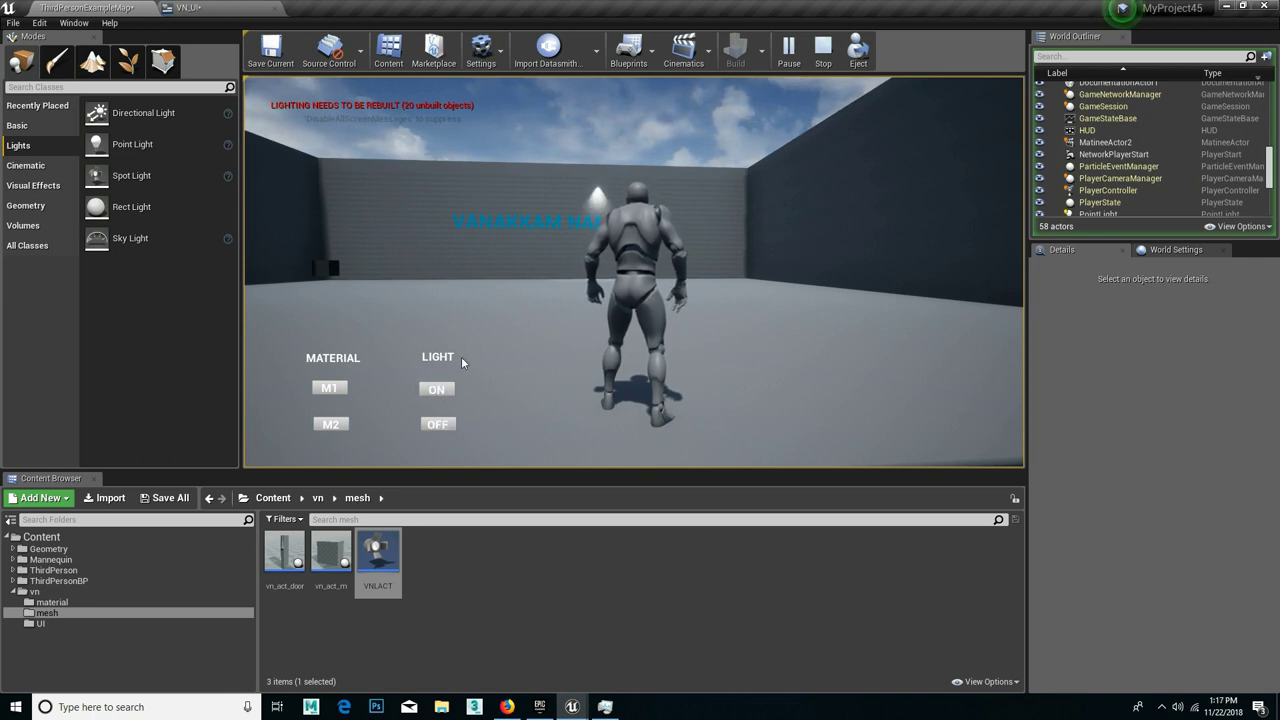
left_click_drag(517, 394, 533, 416)
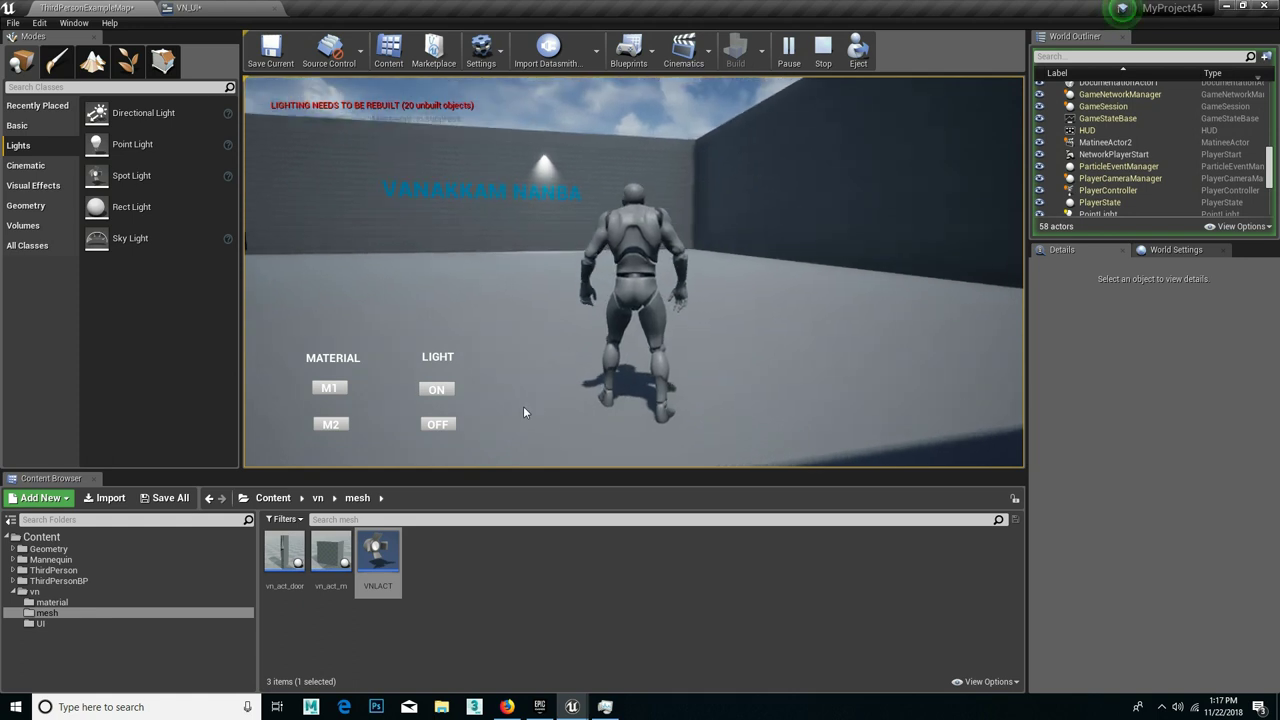
key("Escape")
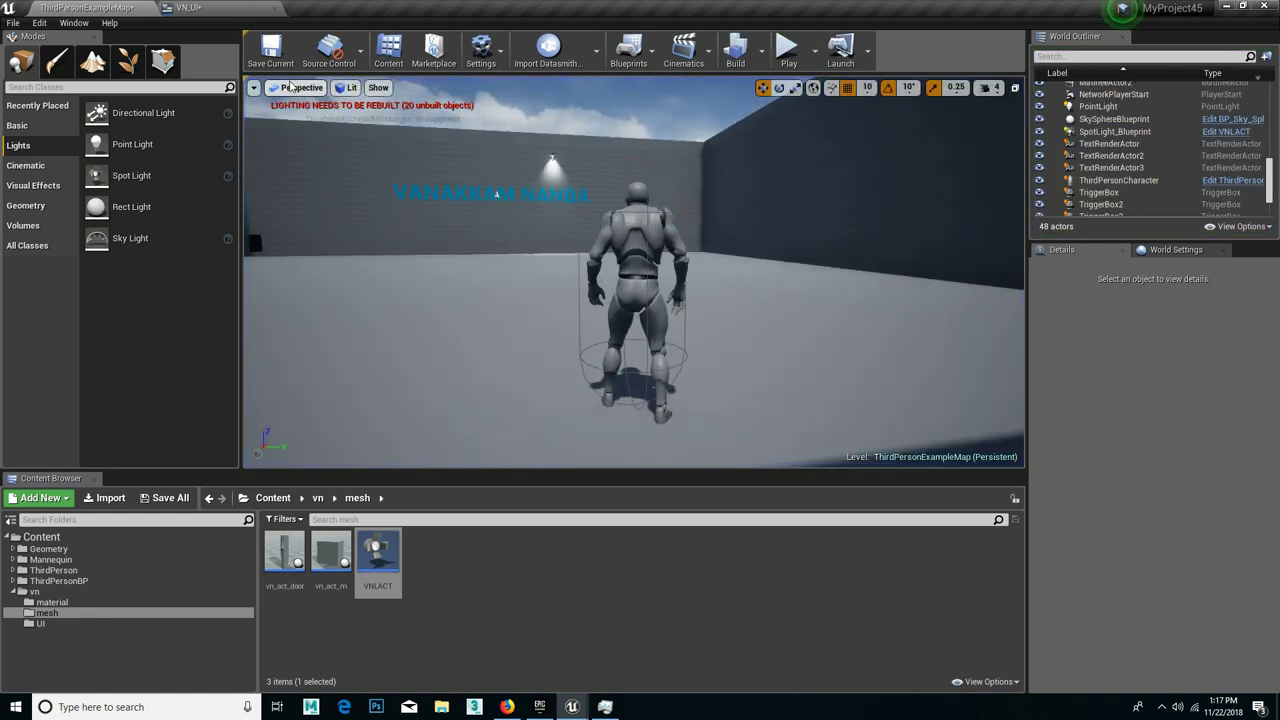
Step: Back in the VN_UI Event Graph, add a new Boolean variable named ON
left_click(190, 7)
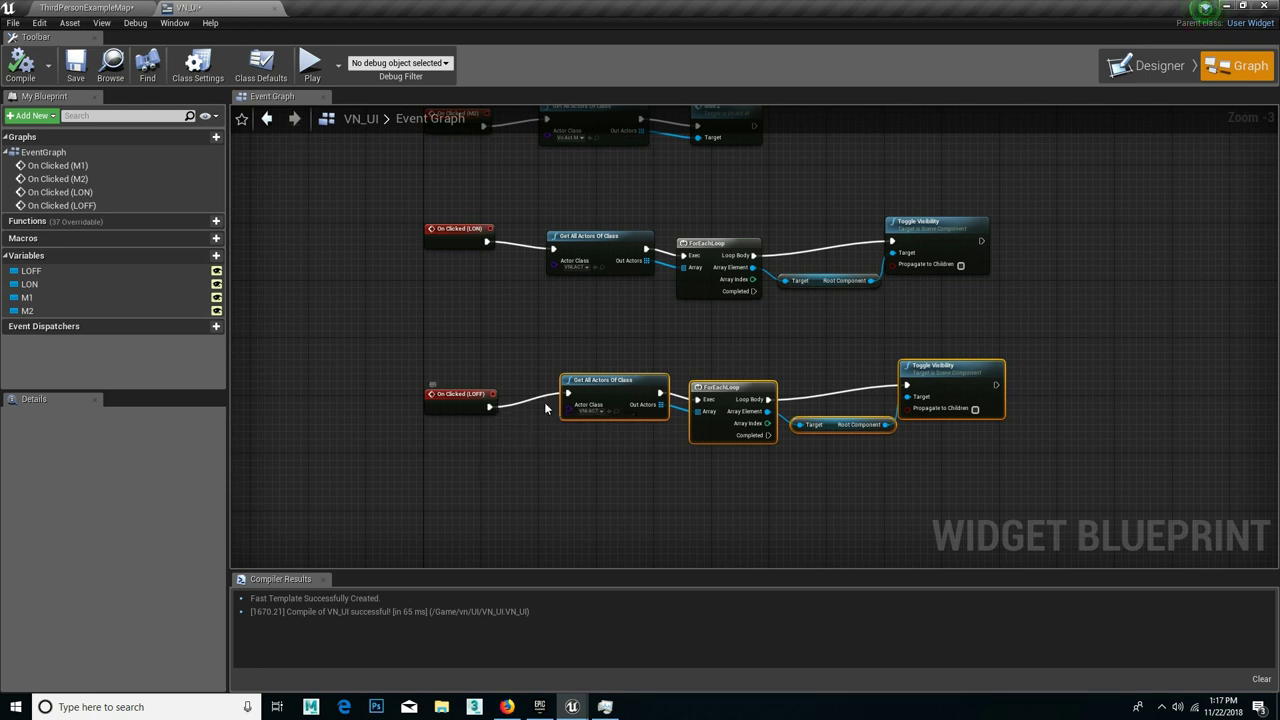
scroll(675, 417, "up", 1)
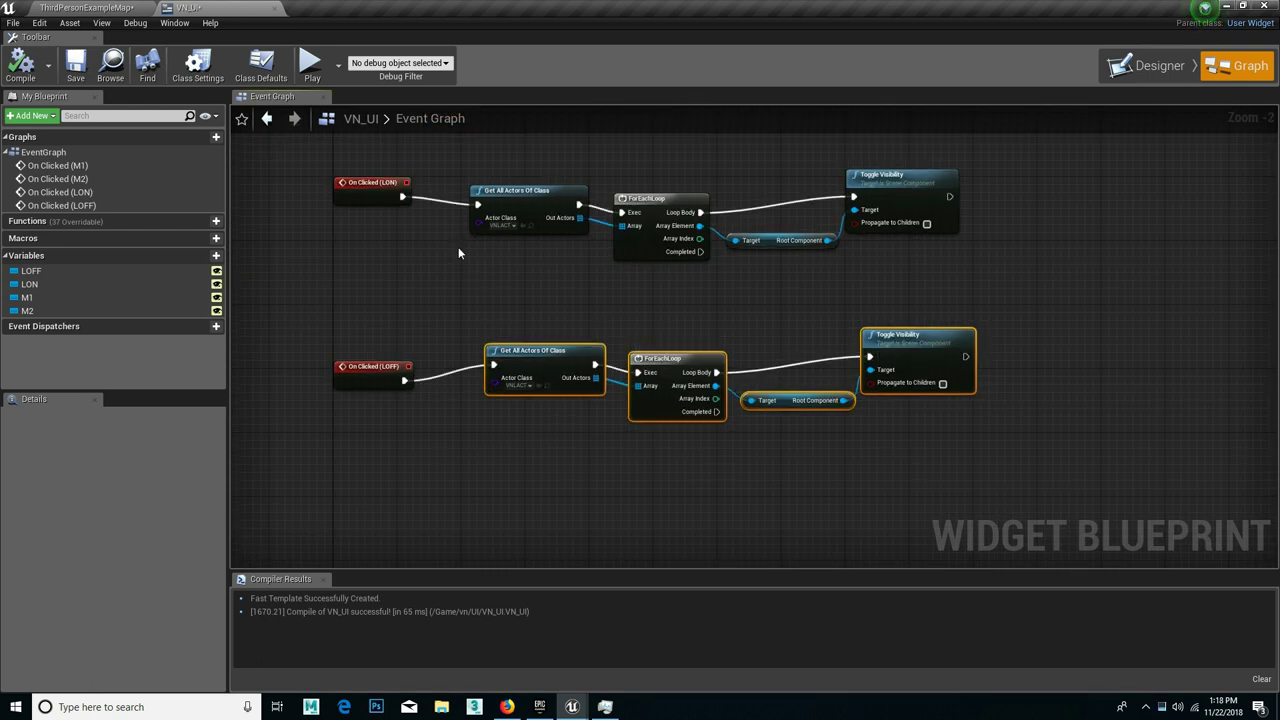
left_click_drag(436, 229, 475, 250)
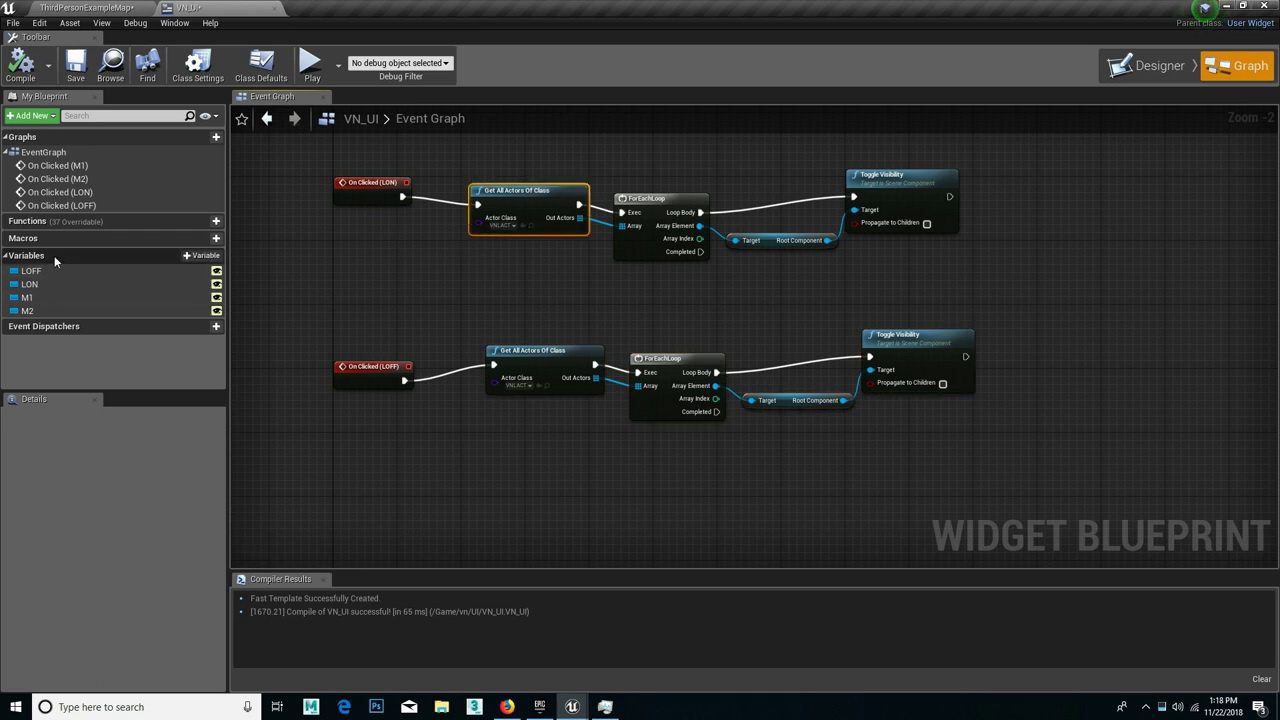
left_click(200, 255)
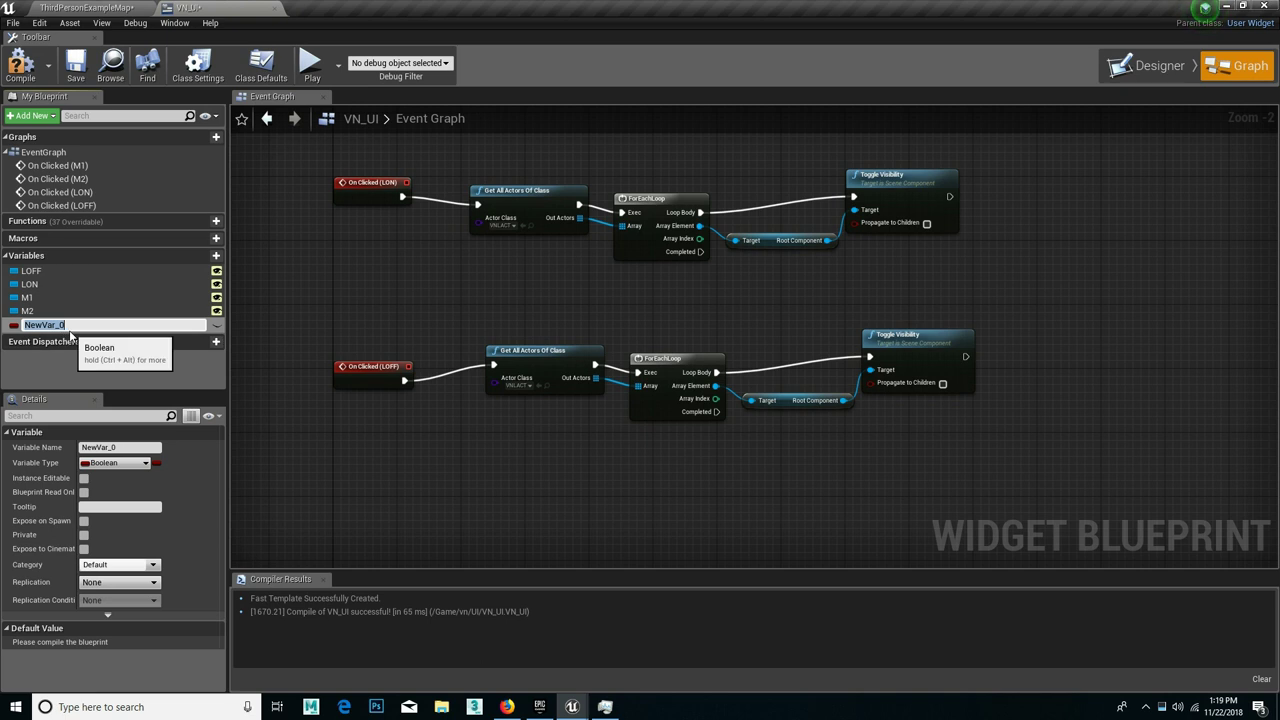
type("ON")
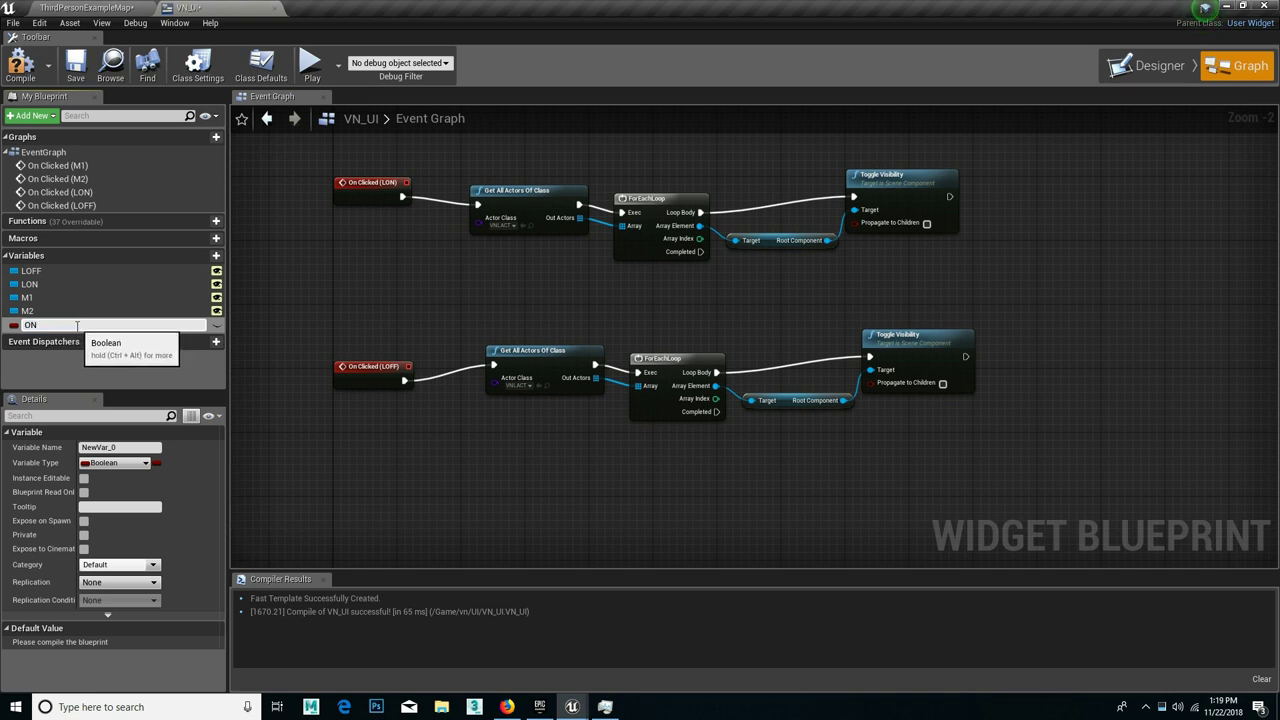
key("Return")
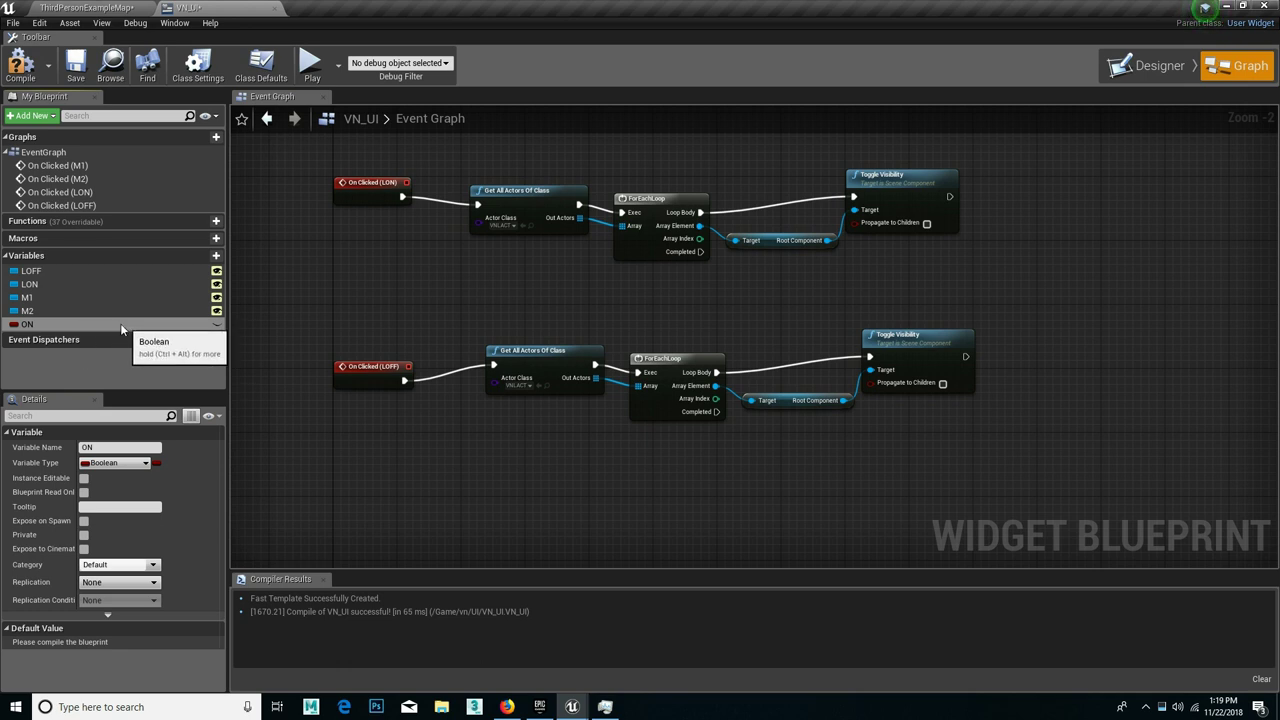
Step: Add SET ON nodes after both Toggle Visibility nodes: false after LON, true after LOFF
left_click_drag(120, 323, 422, 290, "ctrl")
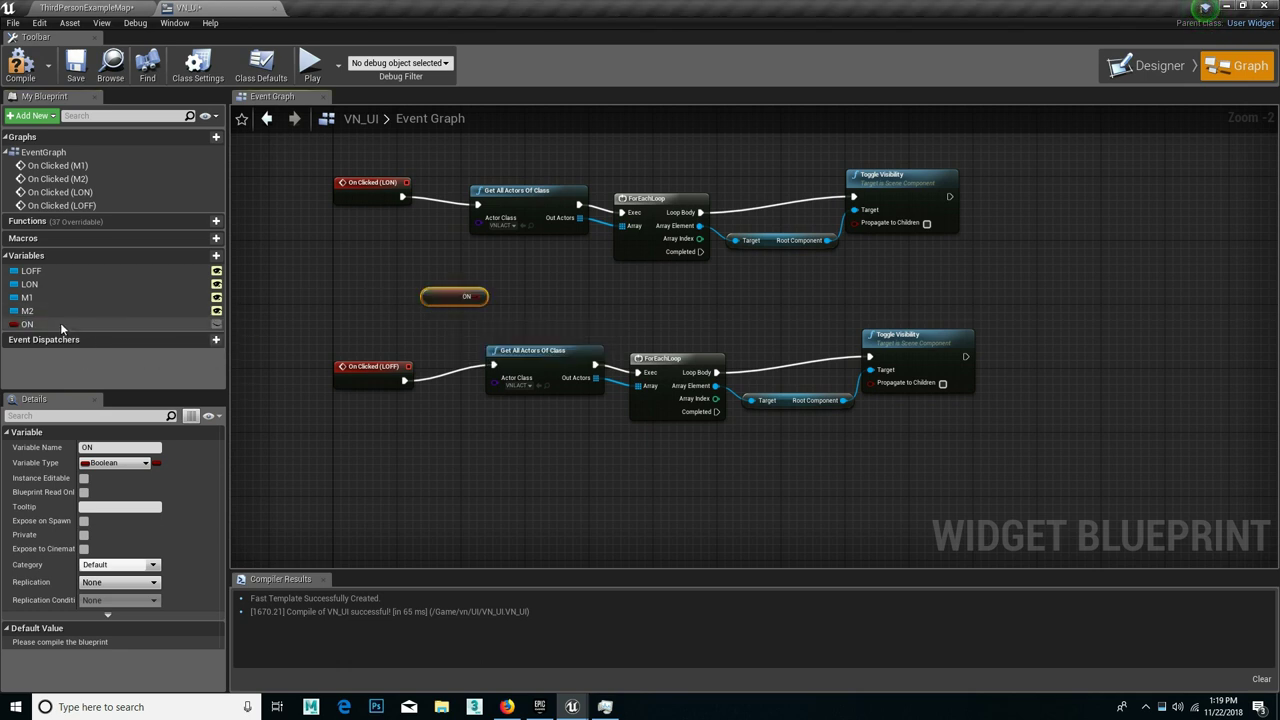
mouse_move(60, 323)
left_mouse_down("alt")
mouse_move(385, 307)
mouse_move(1026, 196)
left_mouse_up("alt")
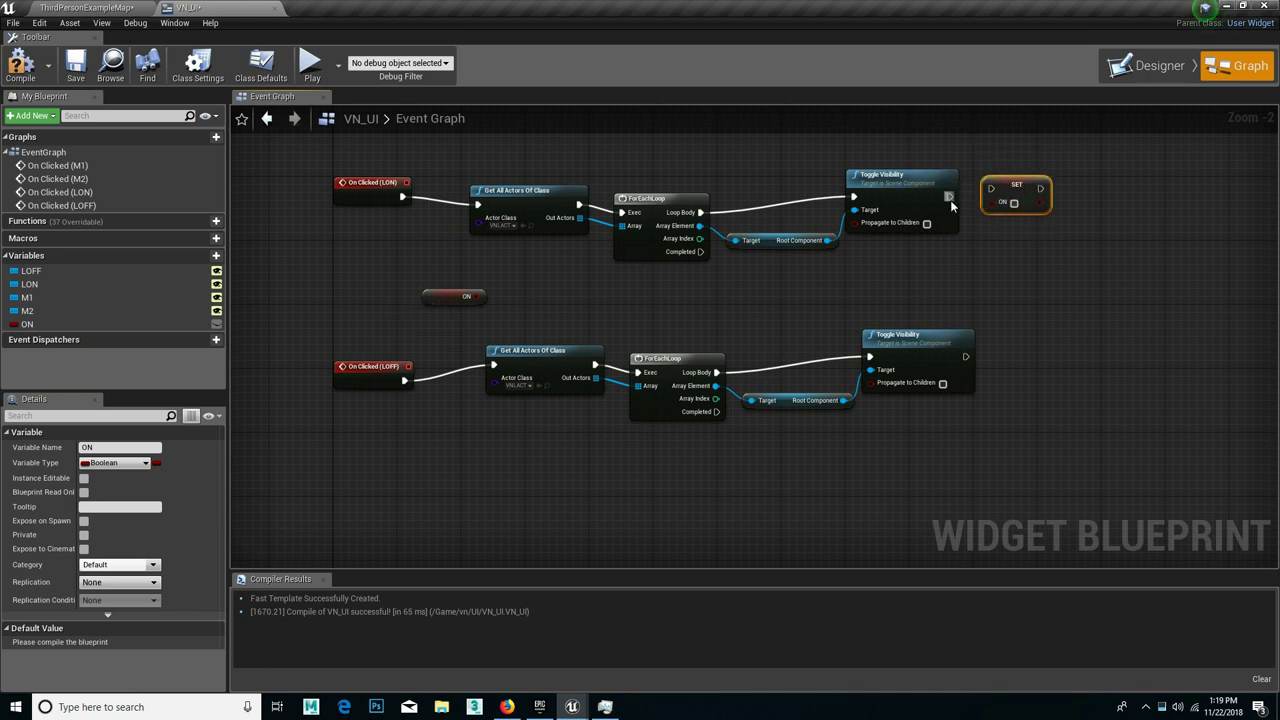
left_click_drag(949, 196, 991, 189)
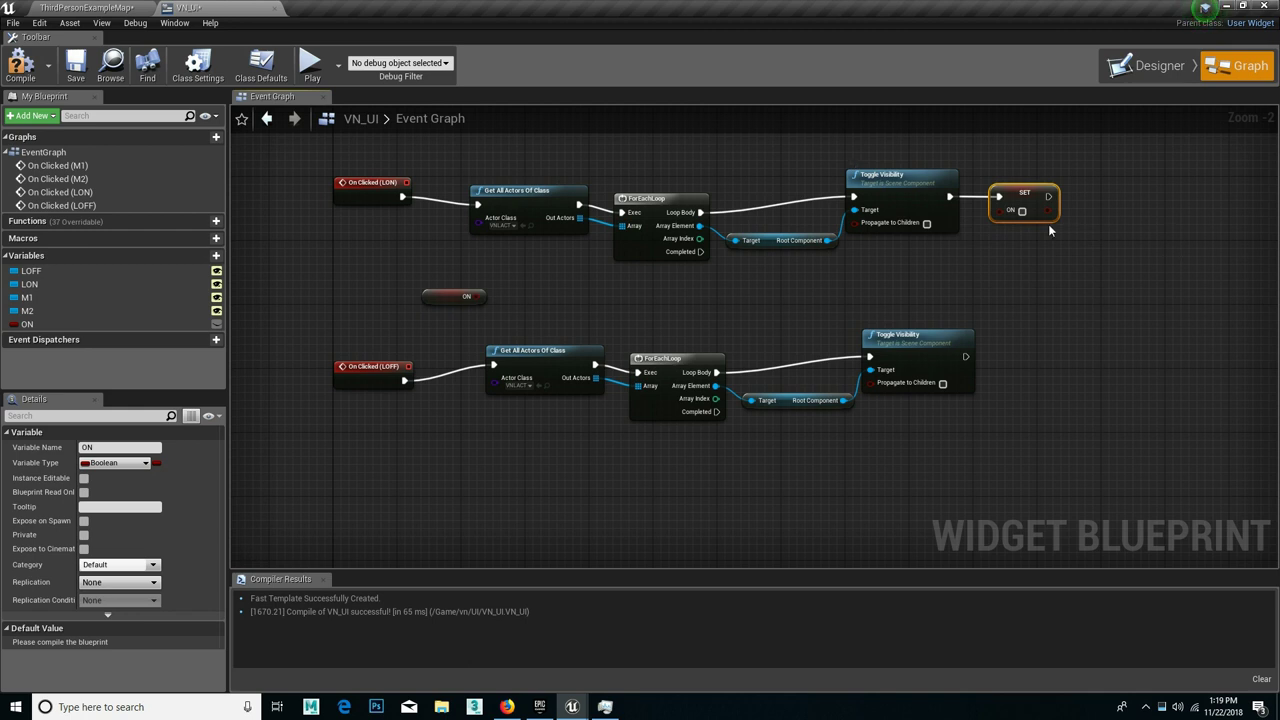
key("ctrl+c")
key("ctrl+v")
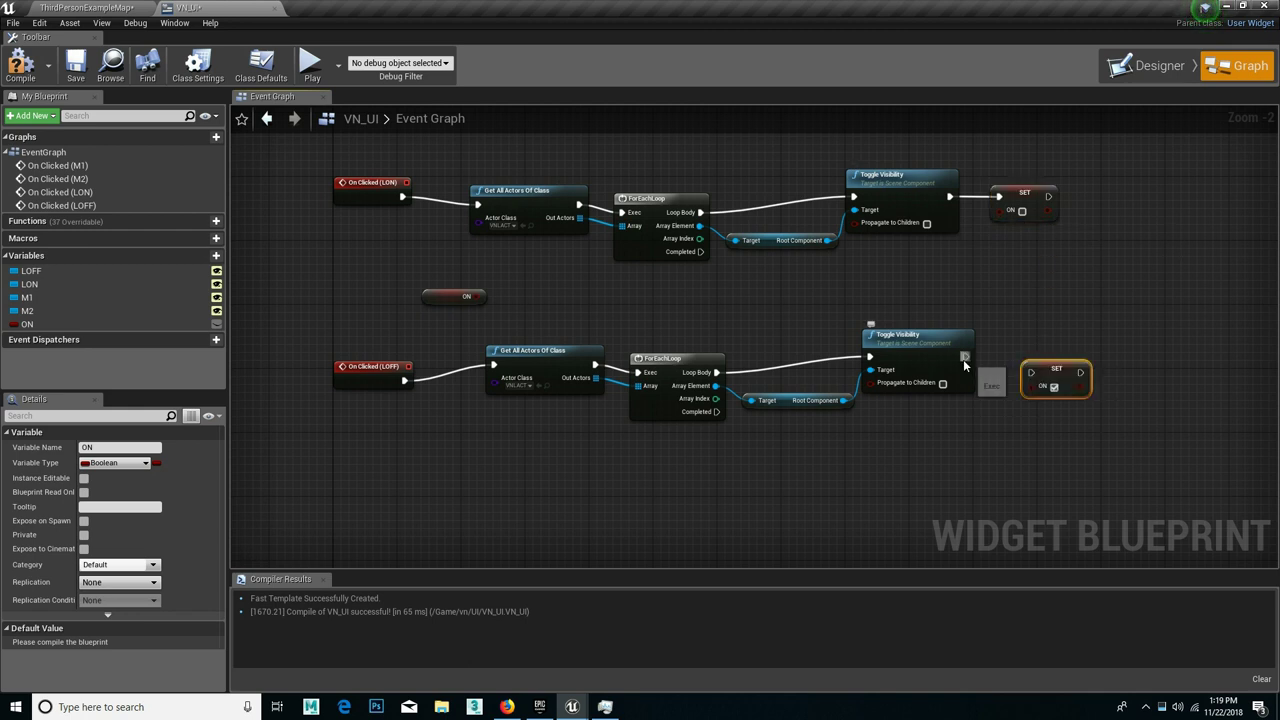
left_click_drag(970, 363, 1030, 372)
left_click(1054, 387)
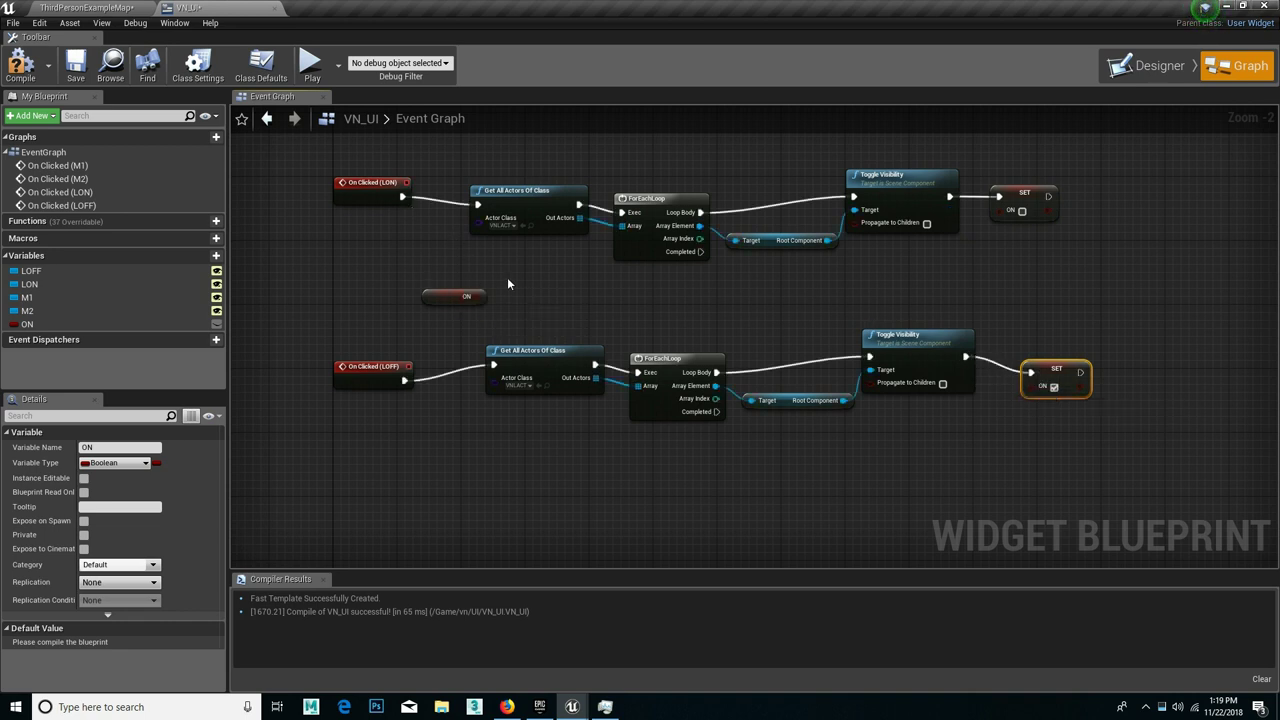
Step: Rename the ON variable to ONOFF
left_click(42, 328)
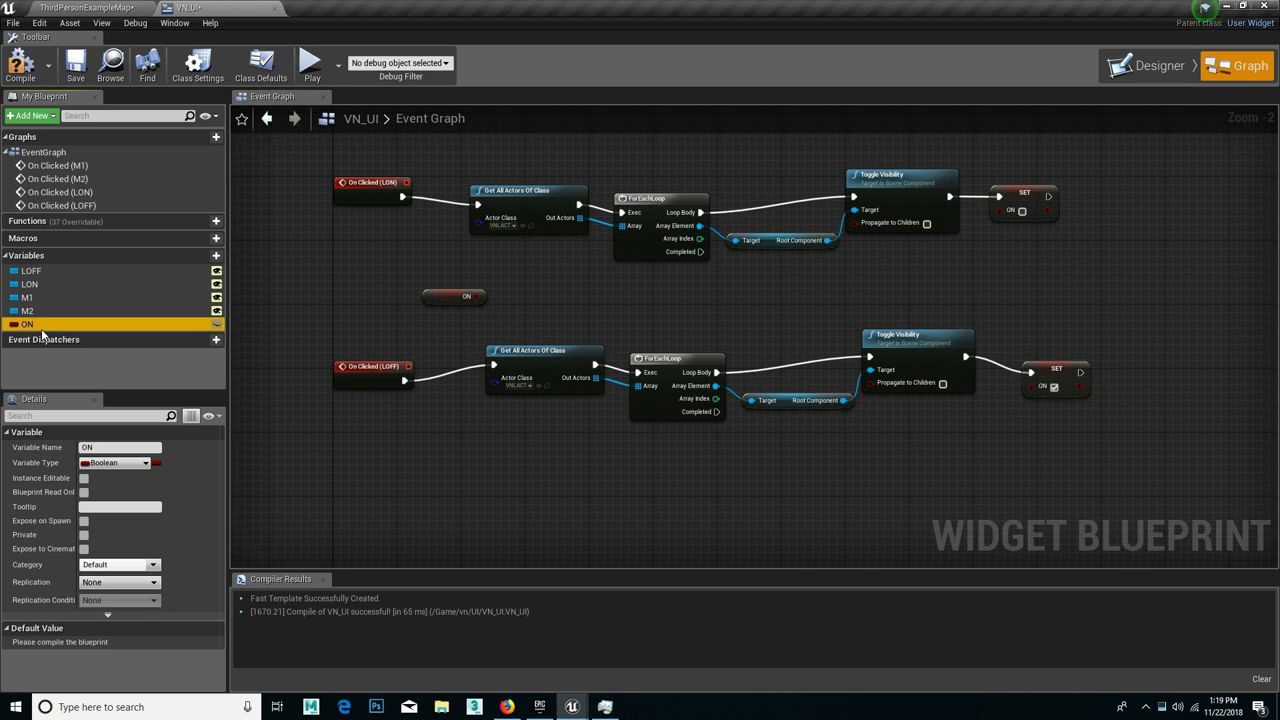
left_click(42, 326)
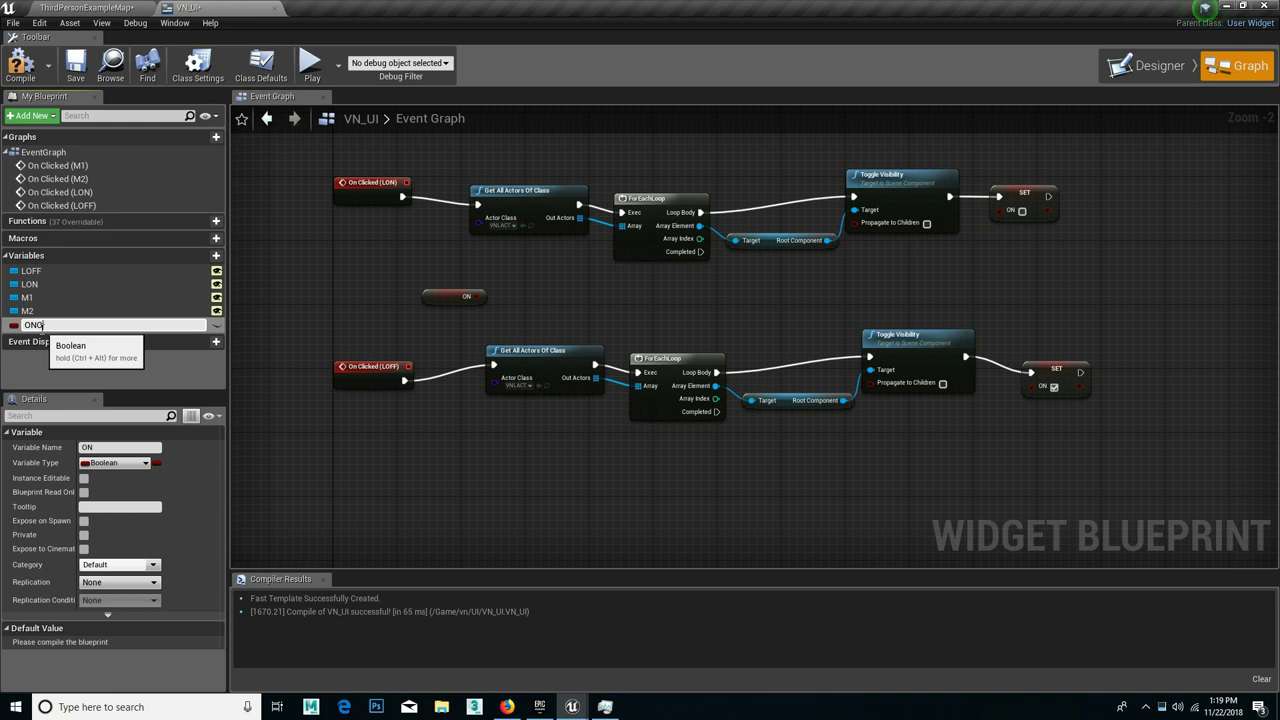
key("Return")
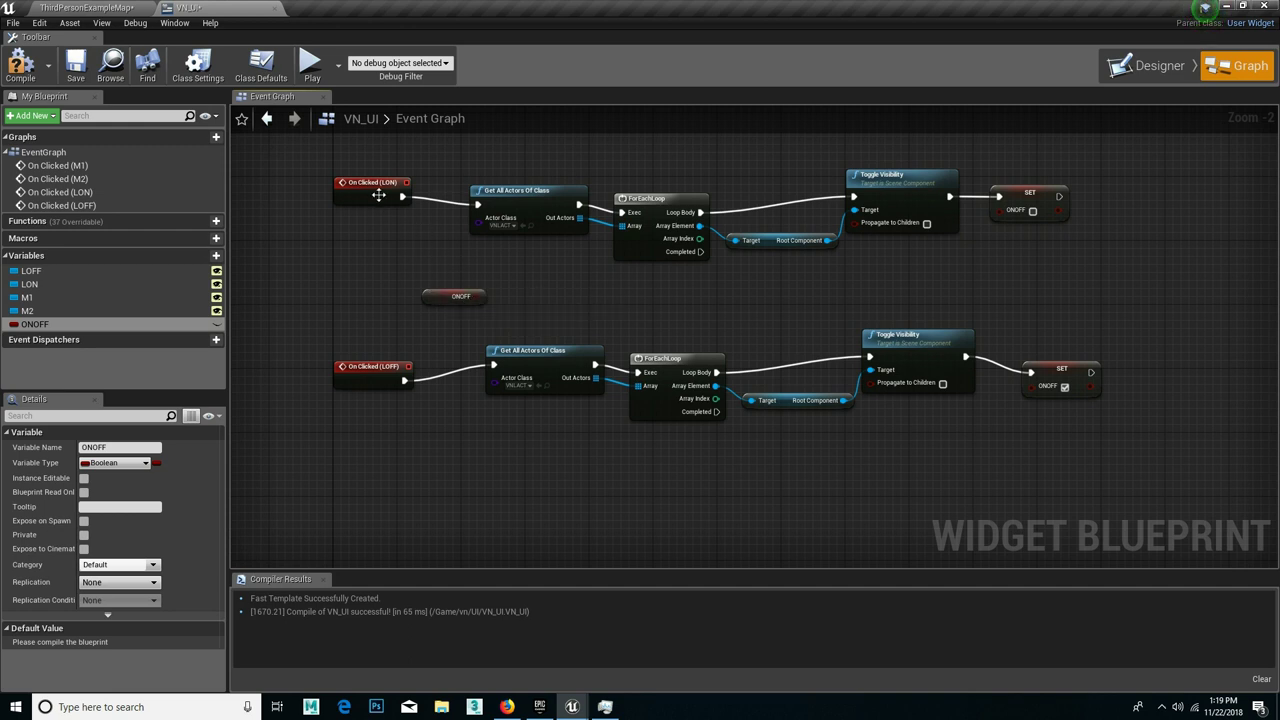
Step: Make room beside On Clicked (LON) and add a Branch node found by searching 'if'
left_click_drag(379, 195, 314, 211)
left_click(376, 378)
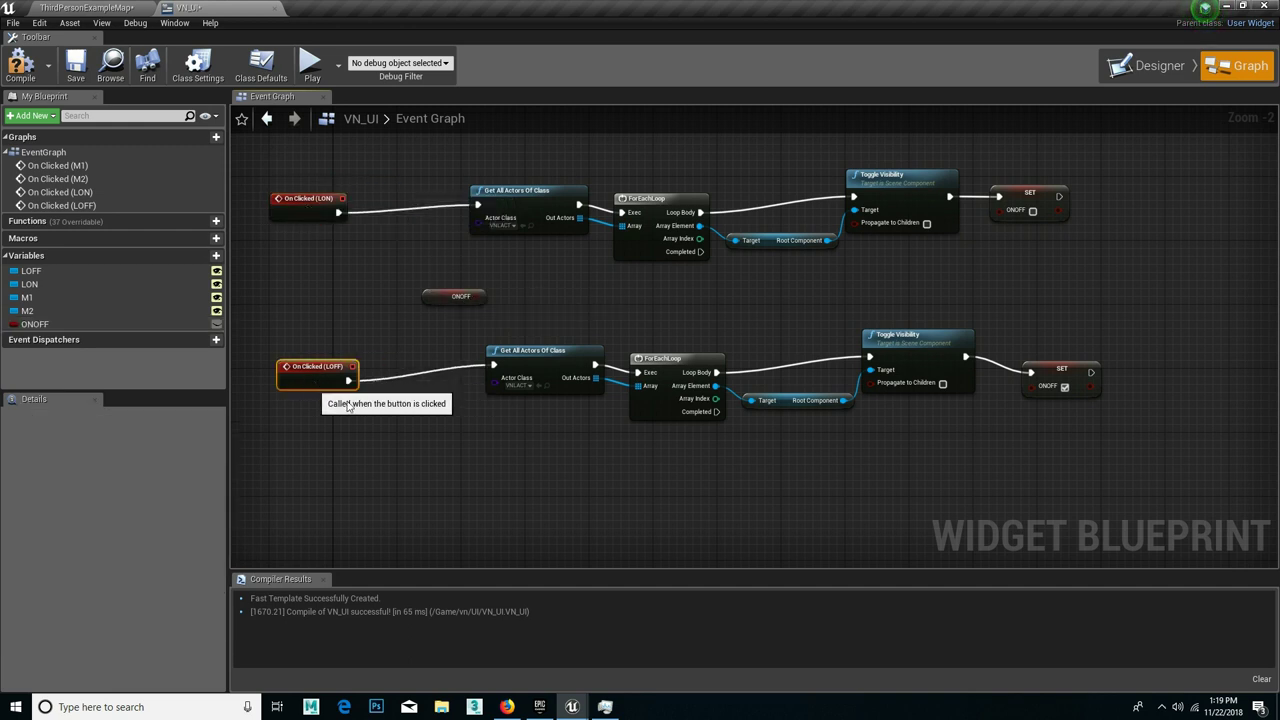
right_click_drag(388, 316, 504, 322)
type("i")
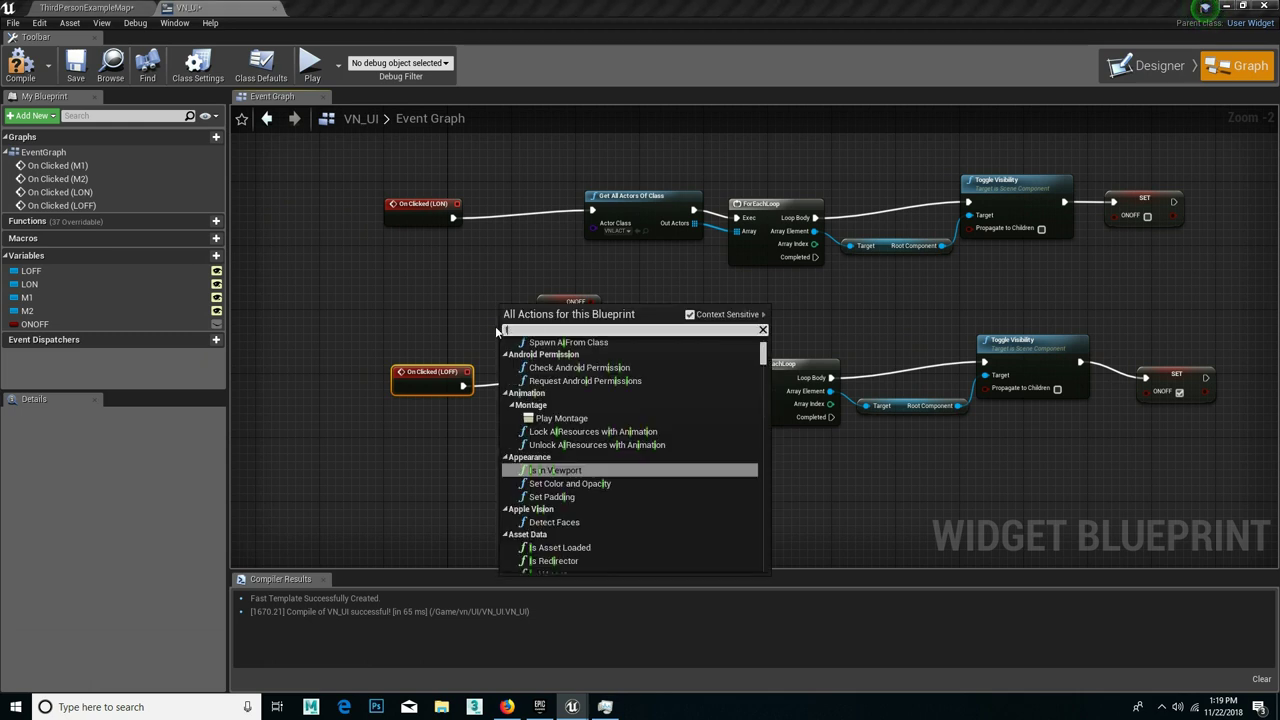
type("f")
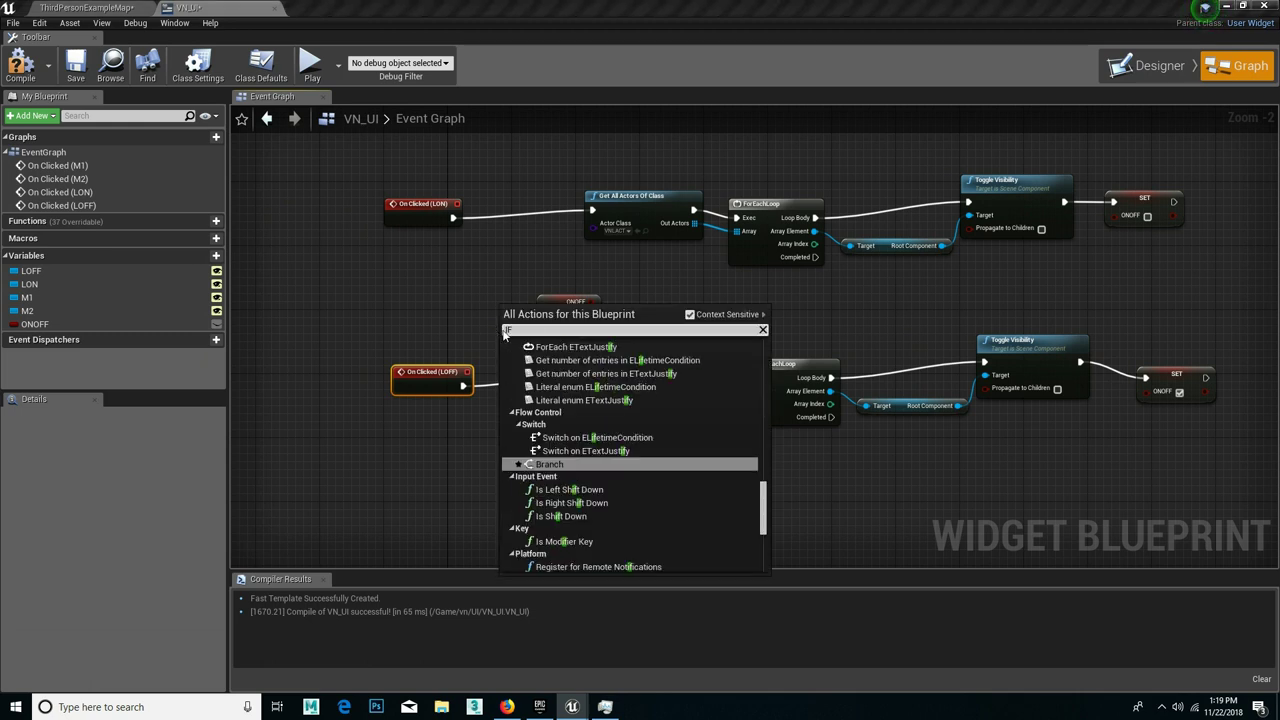
key("Return")
Step: Wire On Clicked (LON) into the Branch, True to Get All Actors, ONOFF to Condition
left_click_drag(457, 218, 504, 321)
left_click_drag(582, 321, 489, 252)
left_click_drag(423, 204, 342, 212)
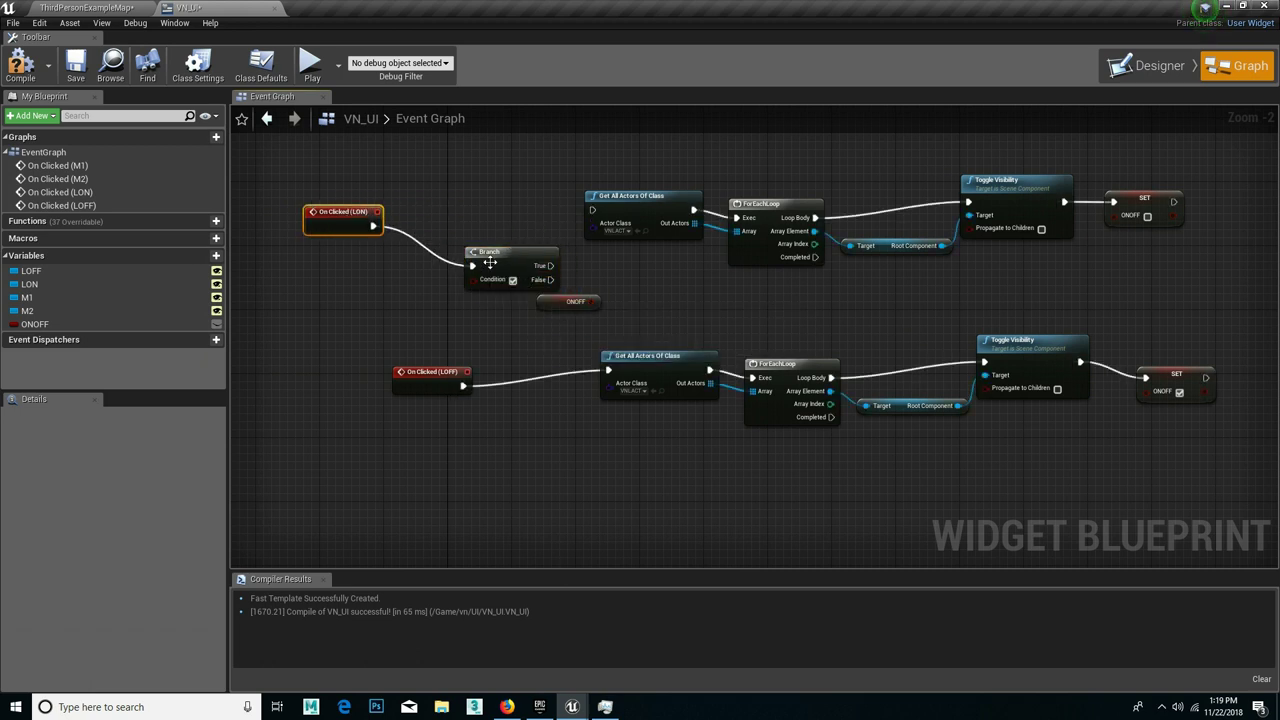
left_click_drag(490, 262, 464, 262)
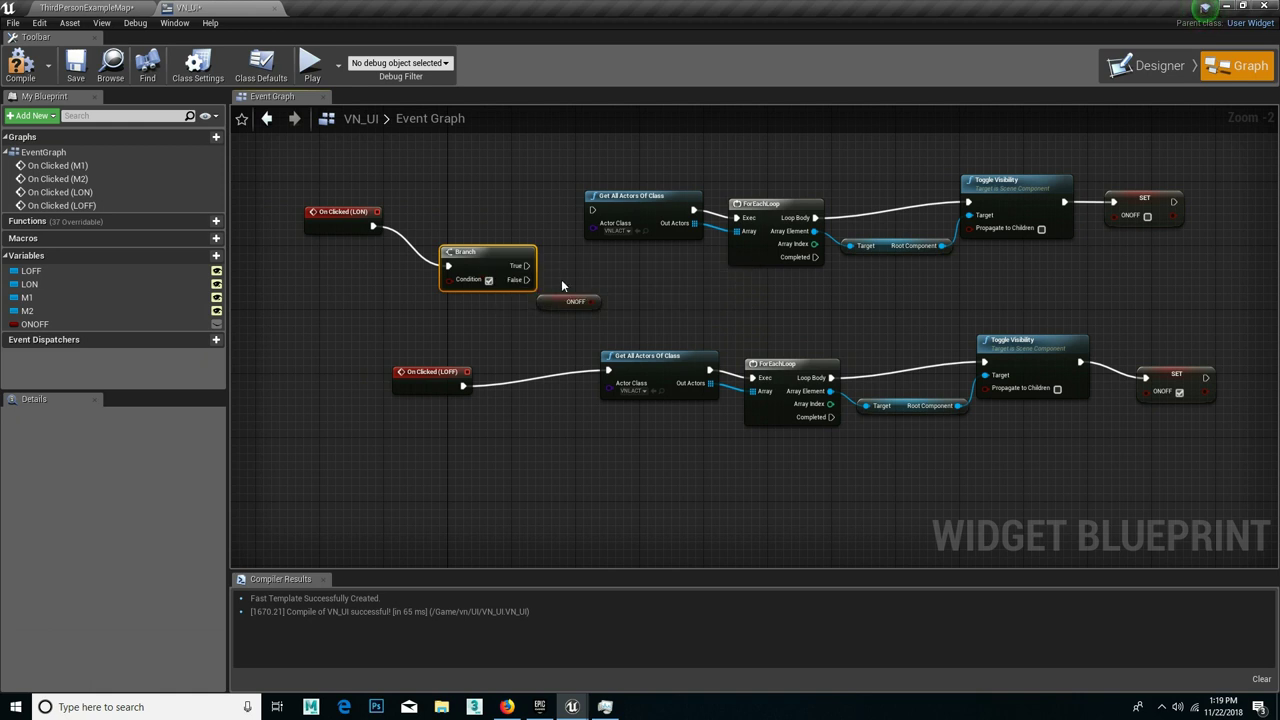
mouse_move(515, 262)
left_mouse_down()
mouse_move(499, 238)
mouse_move(589, 230)
mouse_move(591, 211)
left_mouse_up()
mouse_move(597, 301)
left_mouse_down()
mouse_move(487, 296)
mouse_move(432, 255)
left_mouse_up()
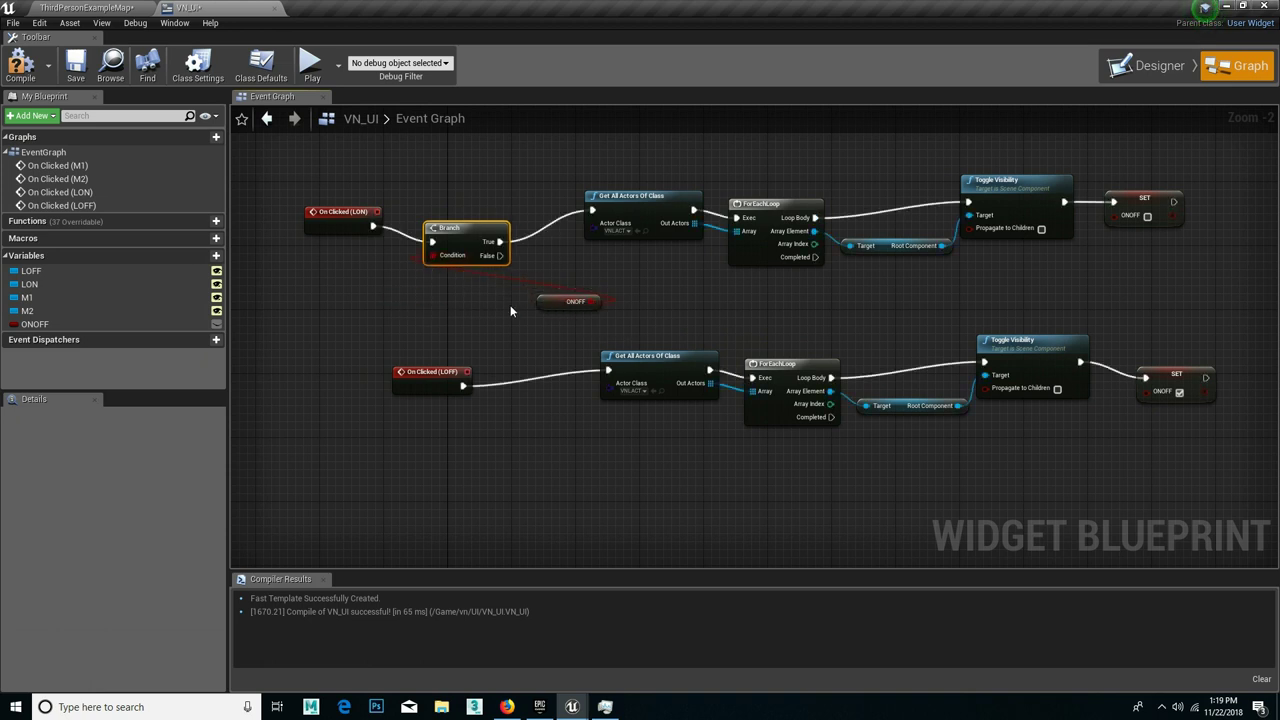
mouse_move(491, 305)
left_mouse_down()
mouse_move(447, 347)
mouse_move(326, 307)
left_mouse_up()
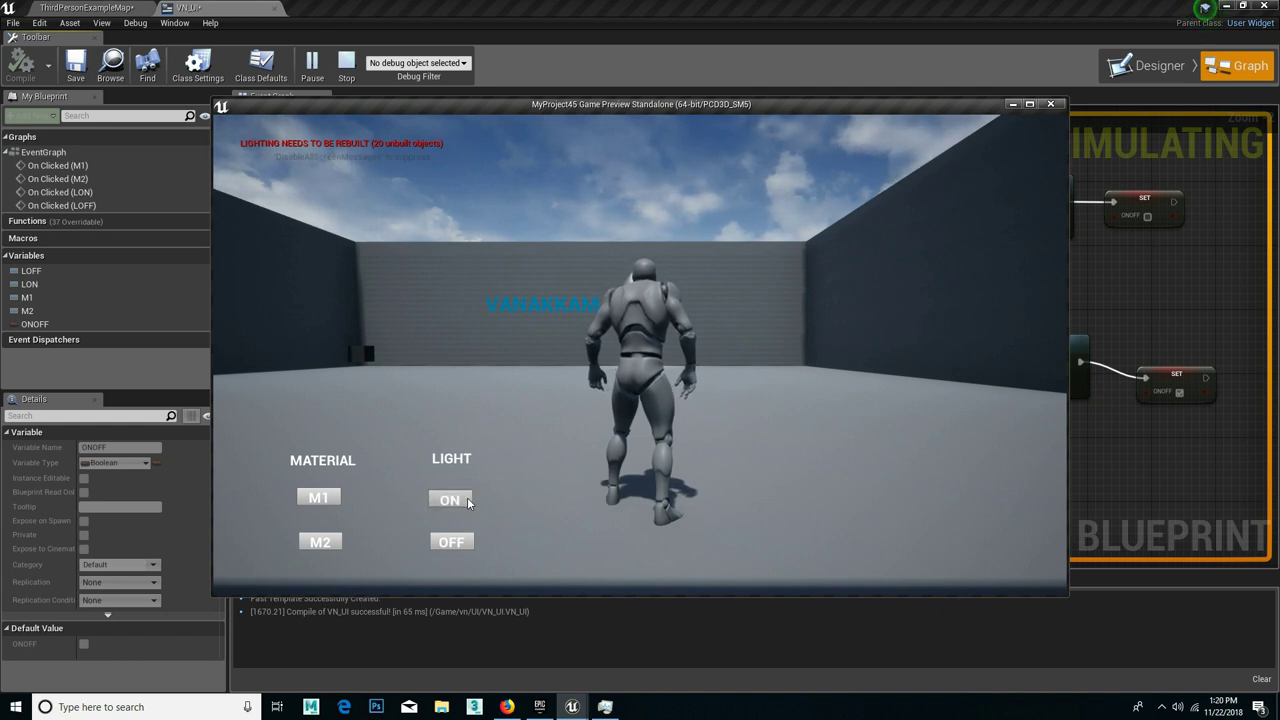
key("Escape")
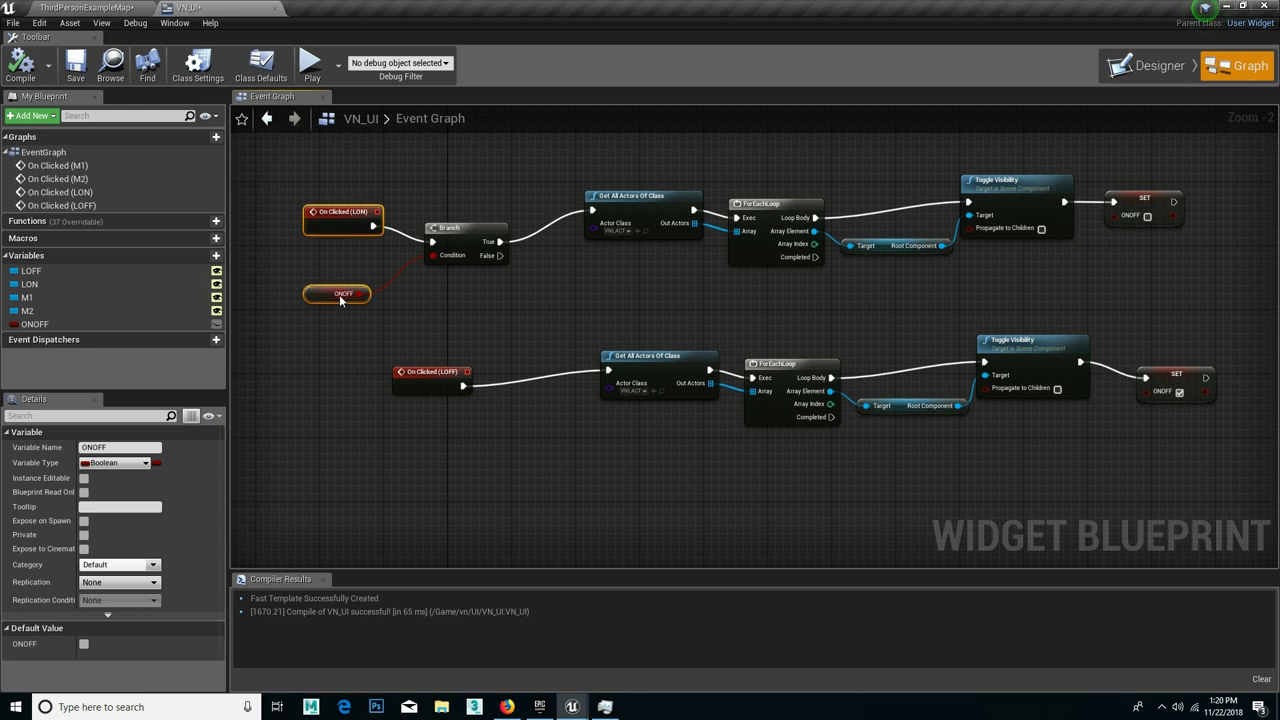
Step: Paste a copy of the Branch node after On Clicked (LOFF)
left_click(837, 254)
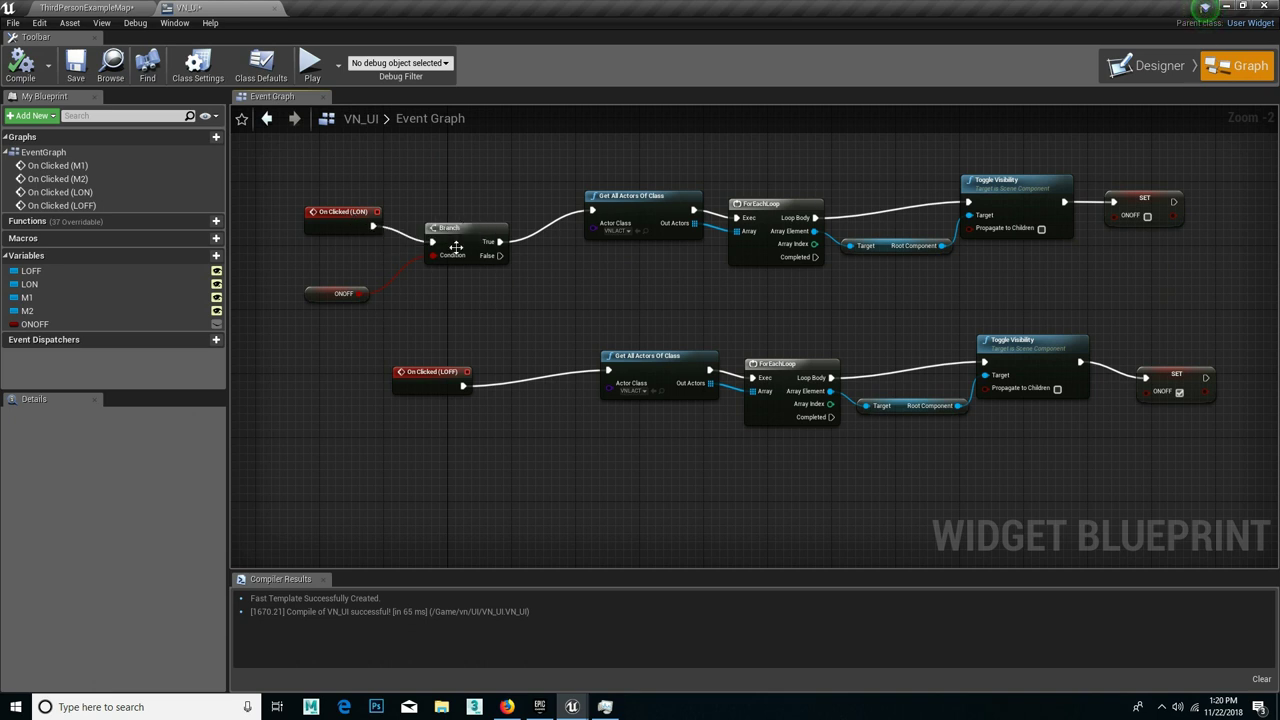
key("ctrl+c")
key("ctrl+v")
mouse_move(463, 380)
left_mouse_down()
mouse_move(430, 383)
mouse_move(512, 418)
mouse_move(540, 376)
left_mouse_up()
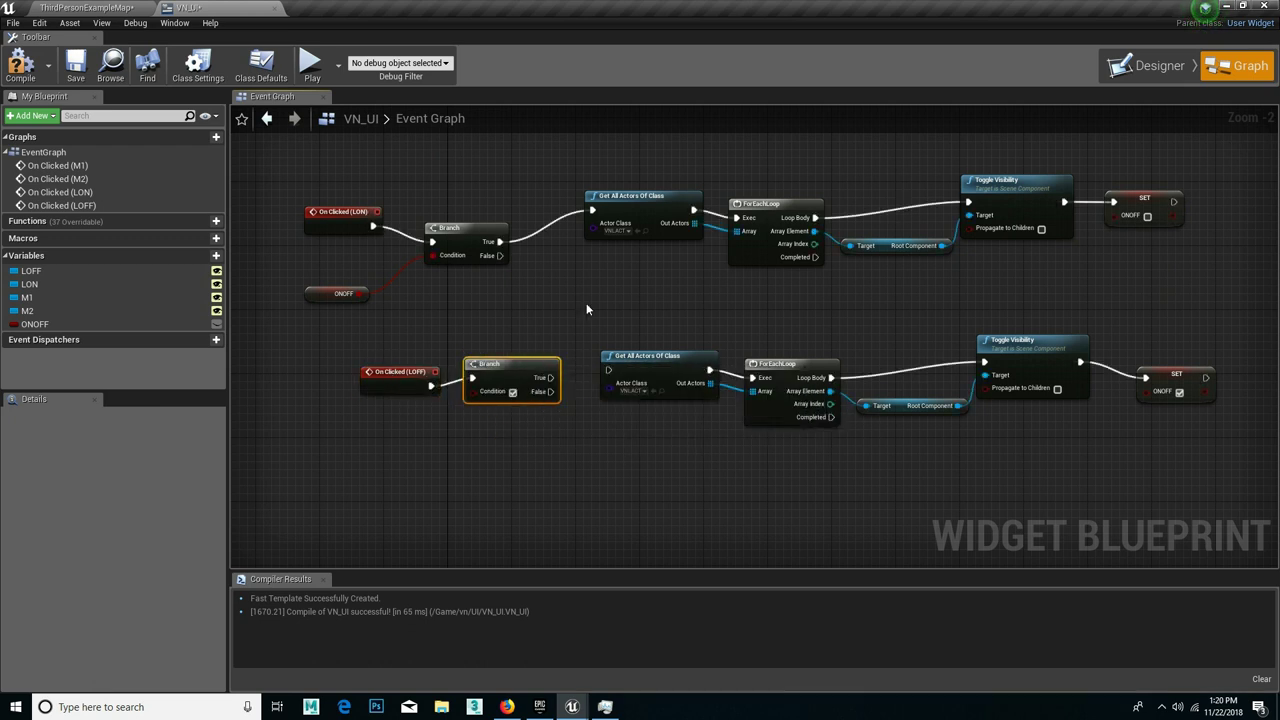
left_click_drag(505, 373, 515, 381)
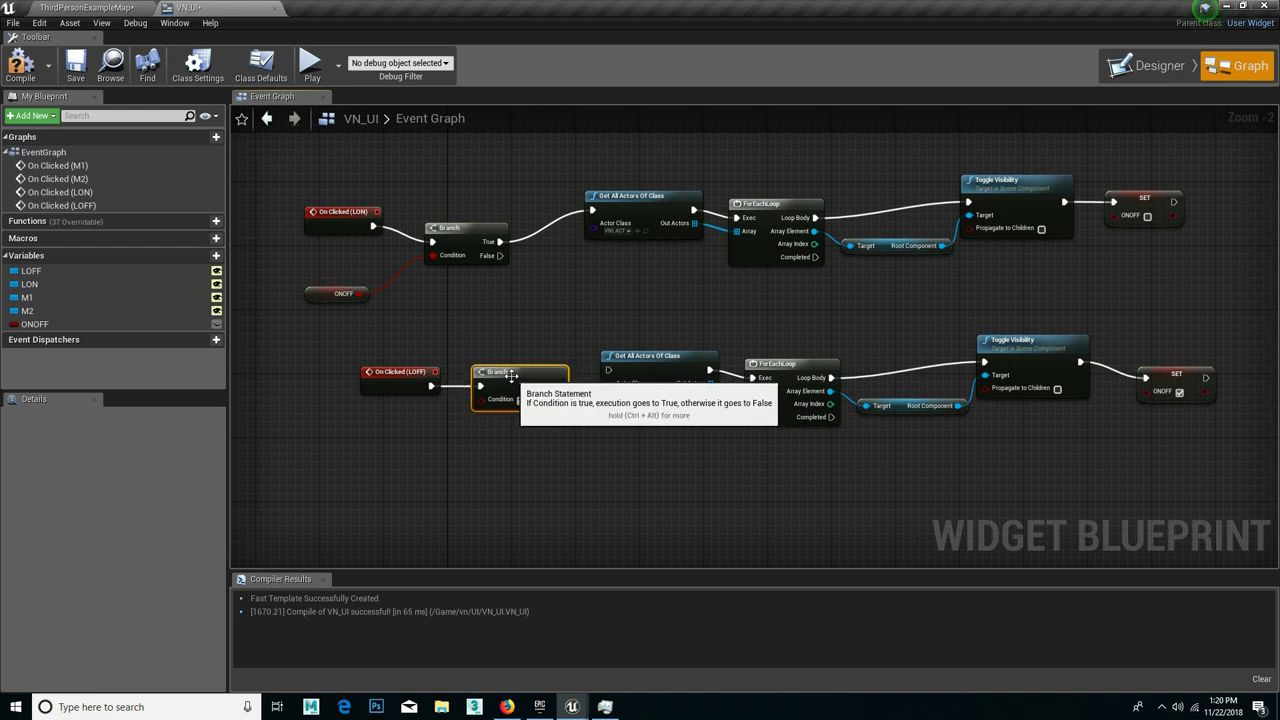
Step: Feed a new ONOFF getter into the LOFF Branch condition and run Get All Actors Of Class from False
left_click(340, 293)
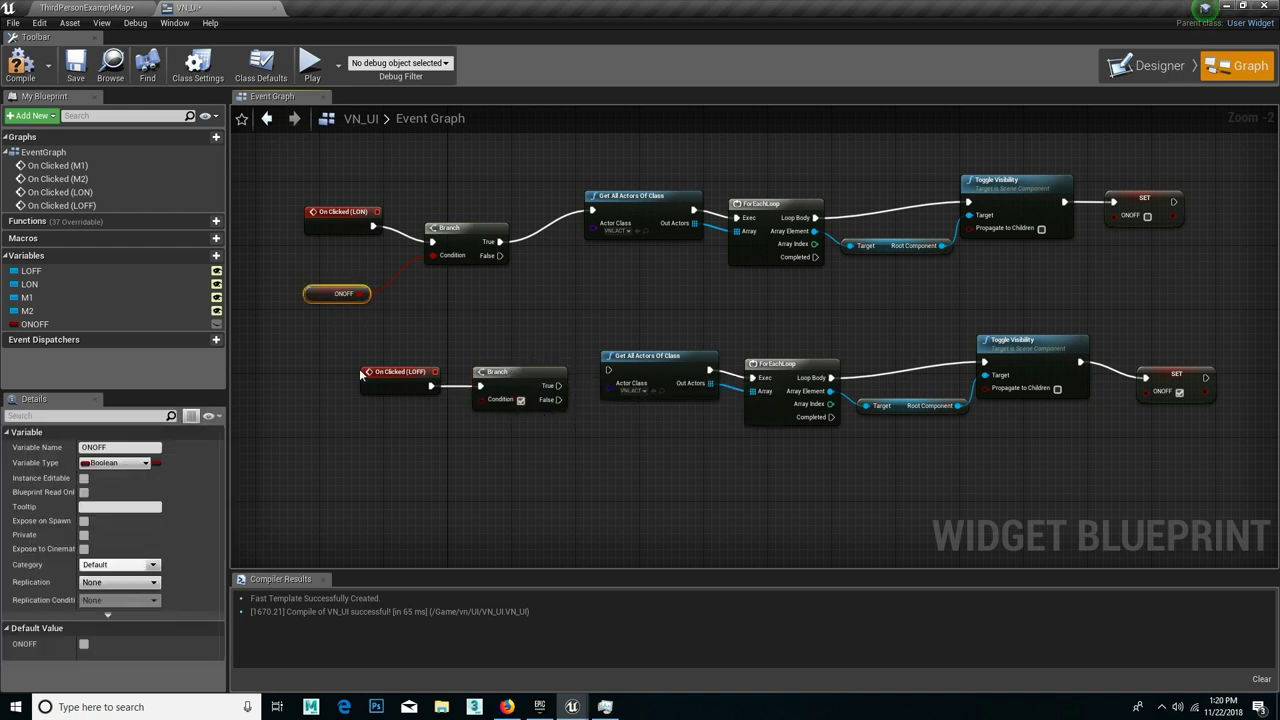
left_click(380, 449)
key("ctrl+v")
left_click_drag(447, 461, 482, 399)
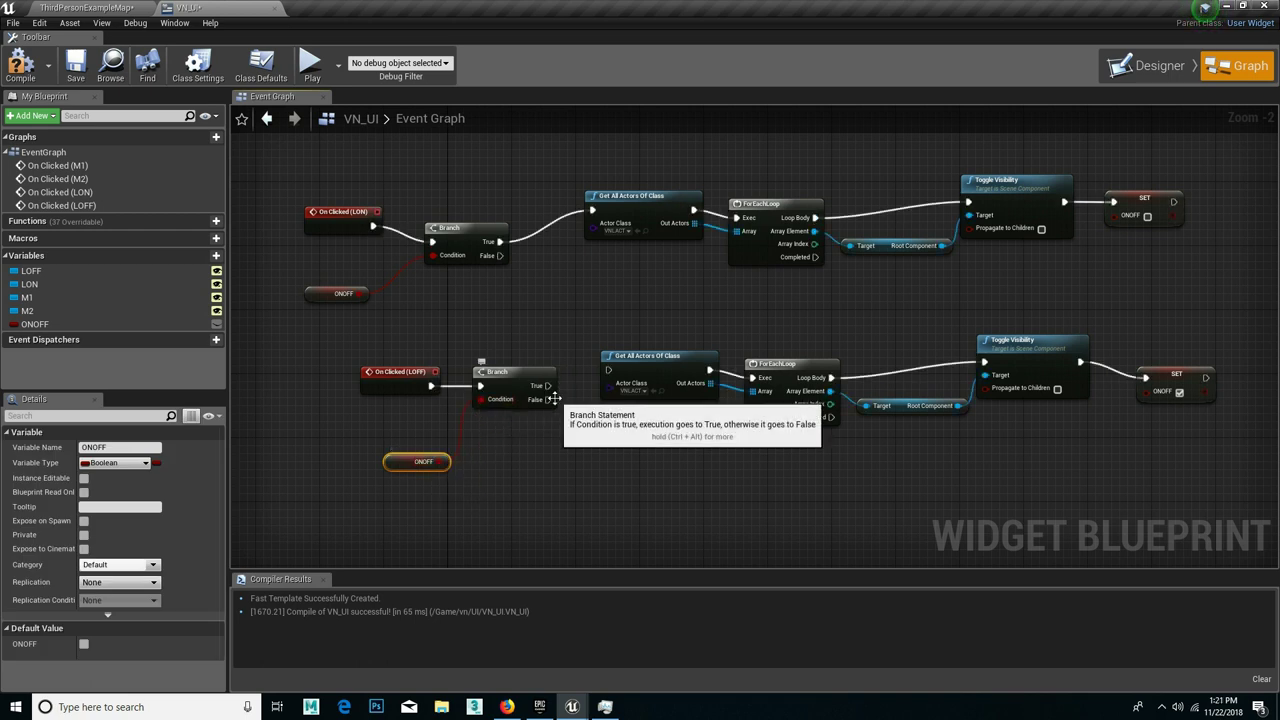
left_click_drag(546, 386, 609, 370)
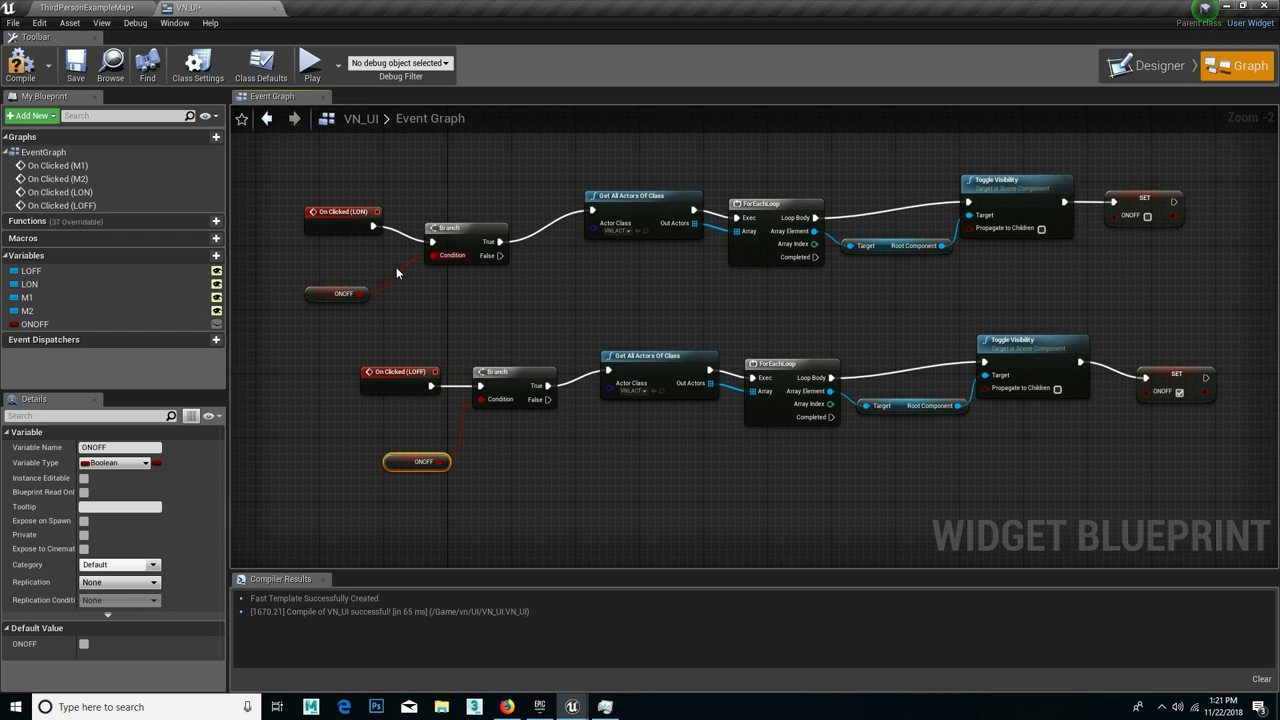
left_click(541, 398)
right_click(547, 386)
left_click(564, 420)
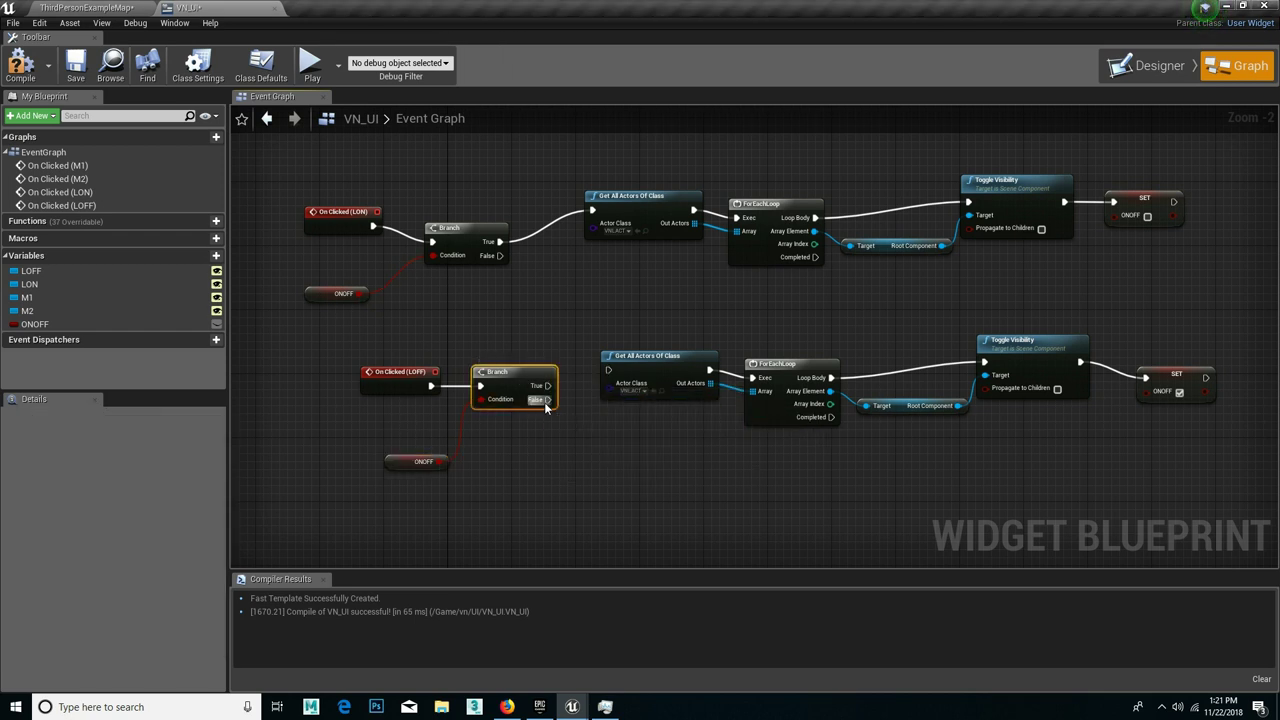
left_click_drag(603, 370, 565, 396)
Step: Compile and save VN_UI, then start a play test and face the wall
left_click(20, 62)
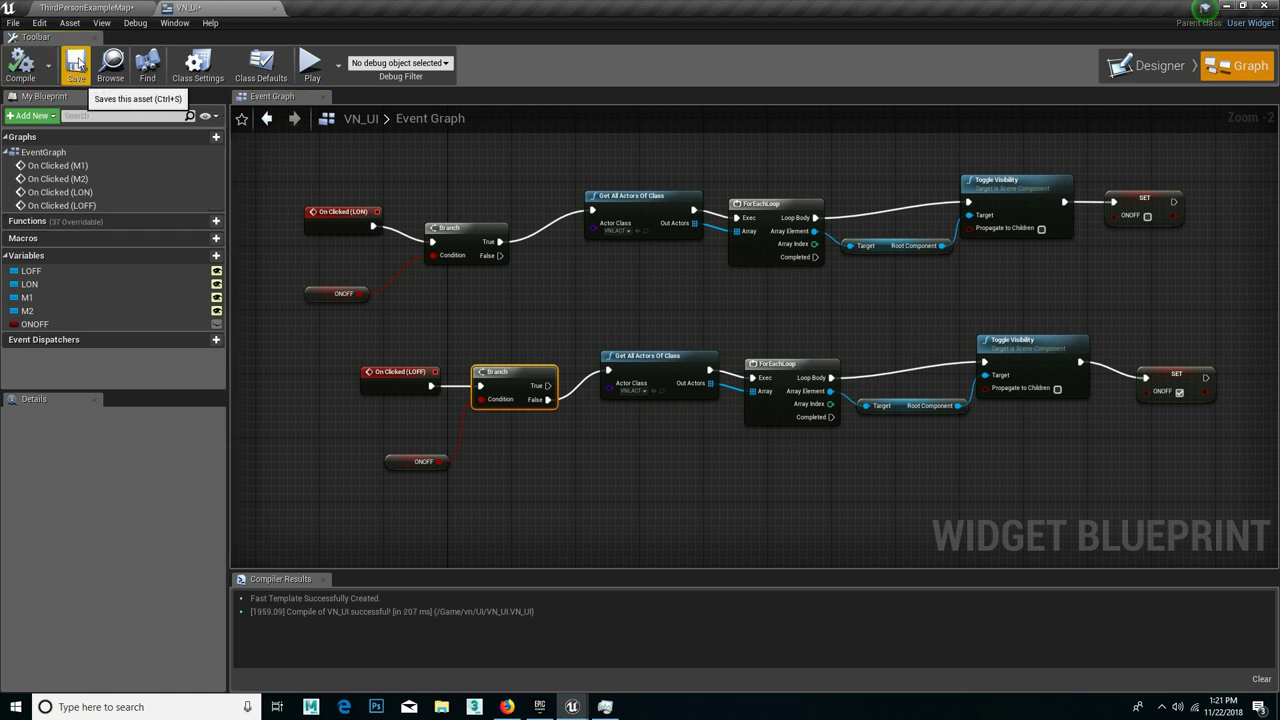
left_click(76, 65)
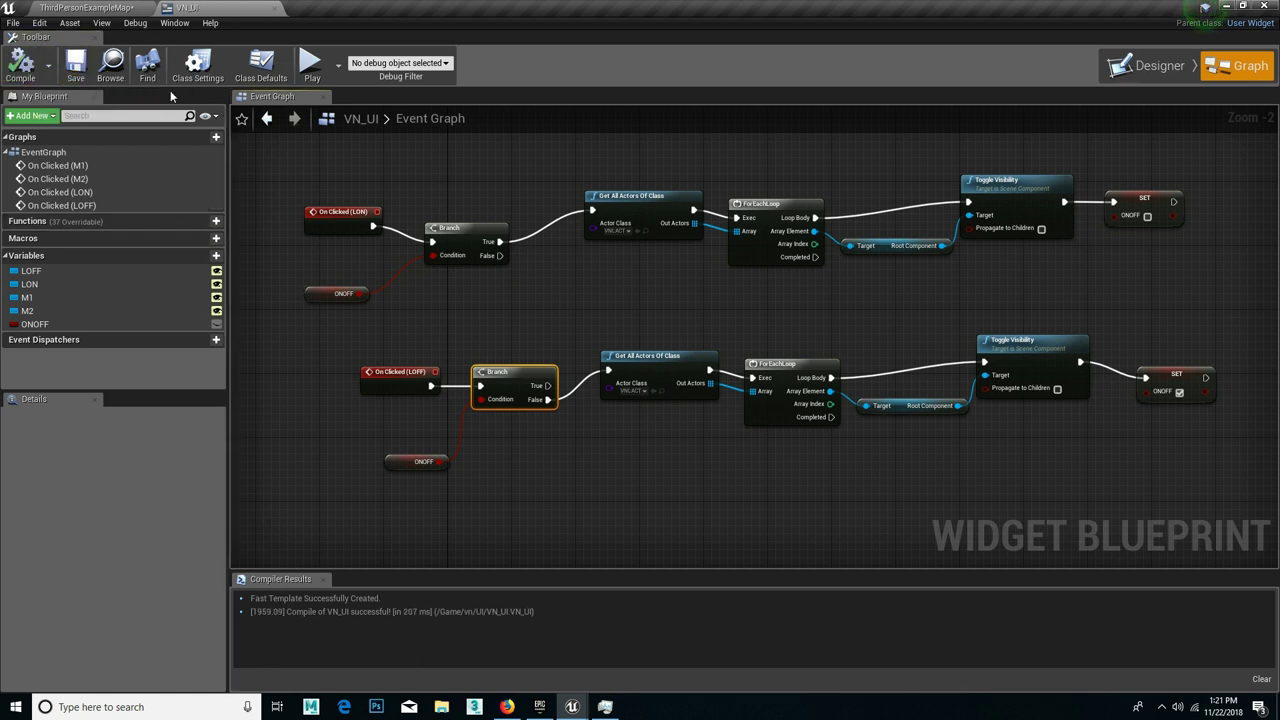
left_click(308, 65)
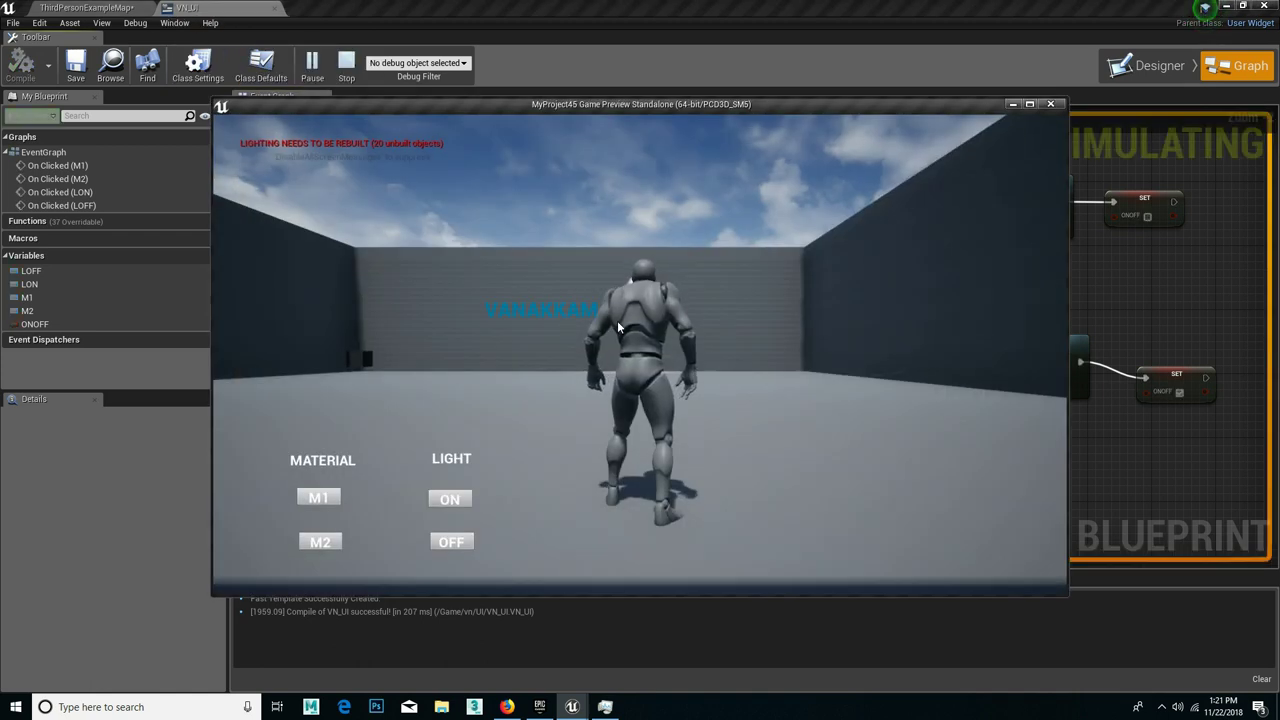
key("d")
key("w")
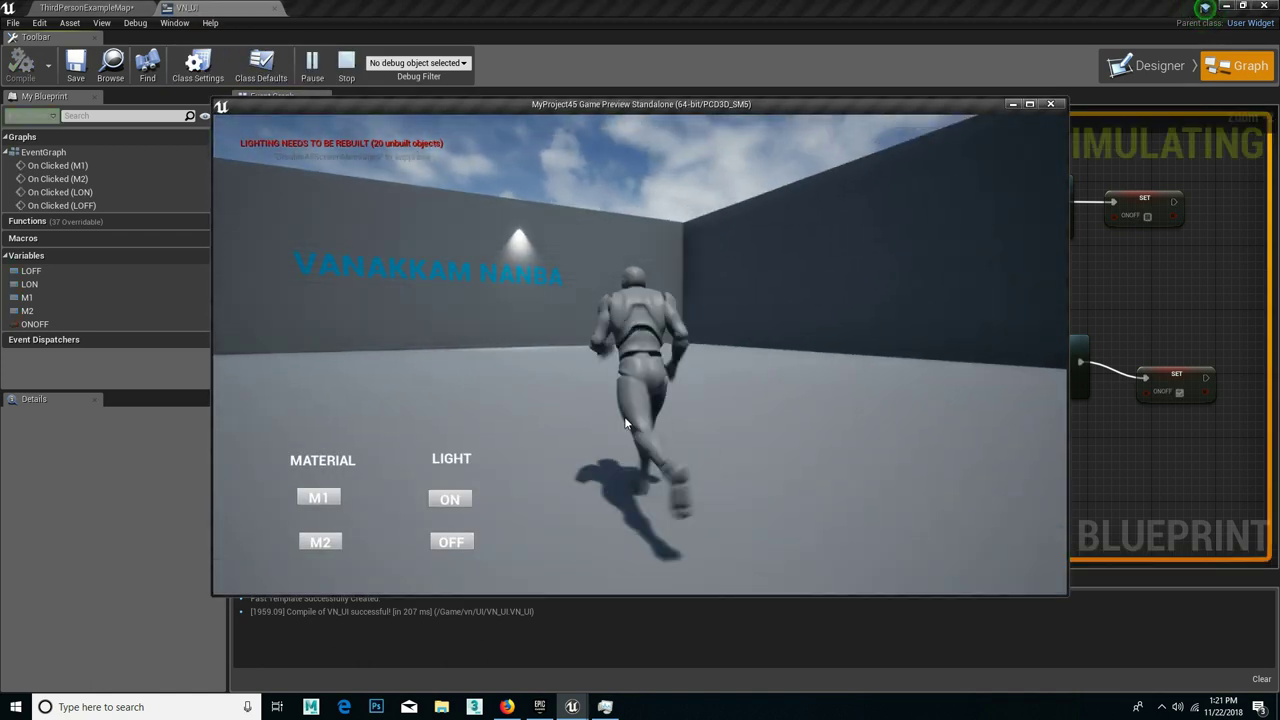
Step: Switch the wall light on and off repeatedly with the in-game LIGHT buttons, then stop
left_click(449, 500)
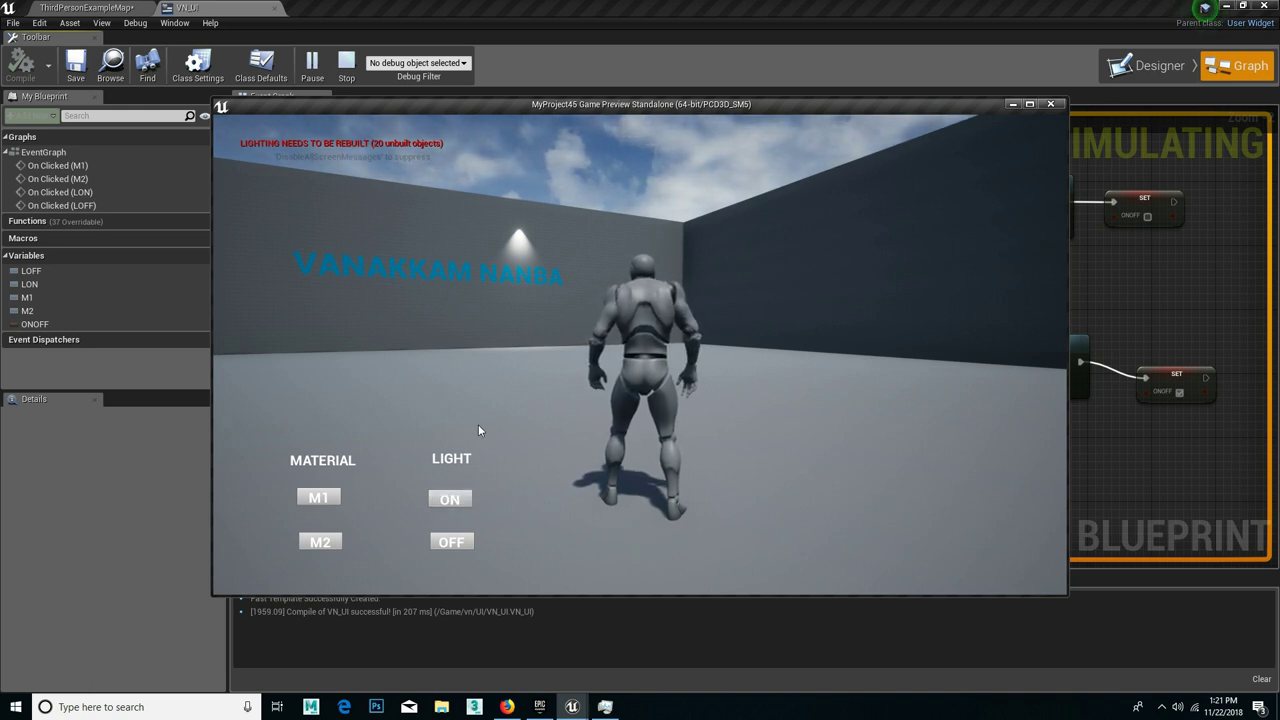
left_click(450, 502)
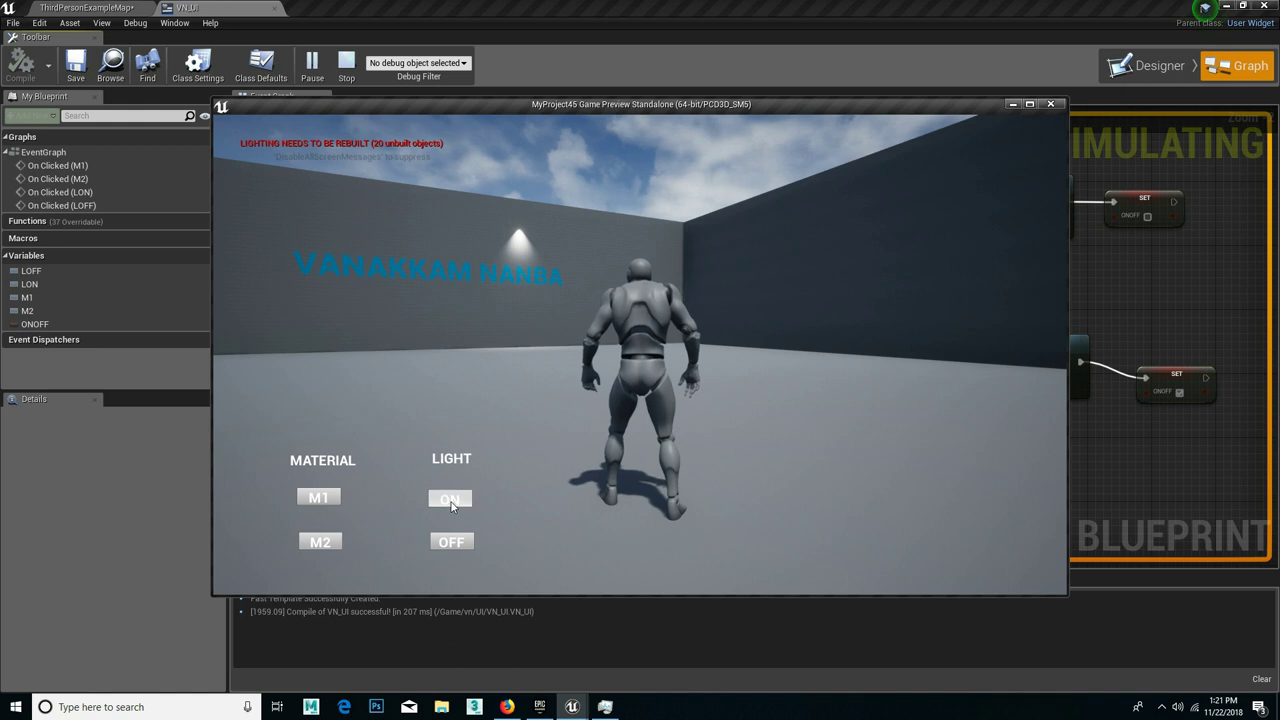
left_click(452, 543)
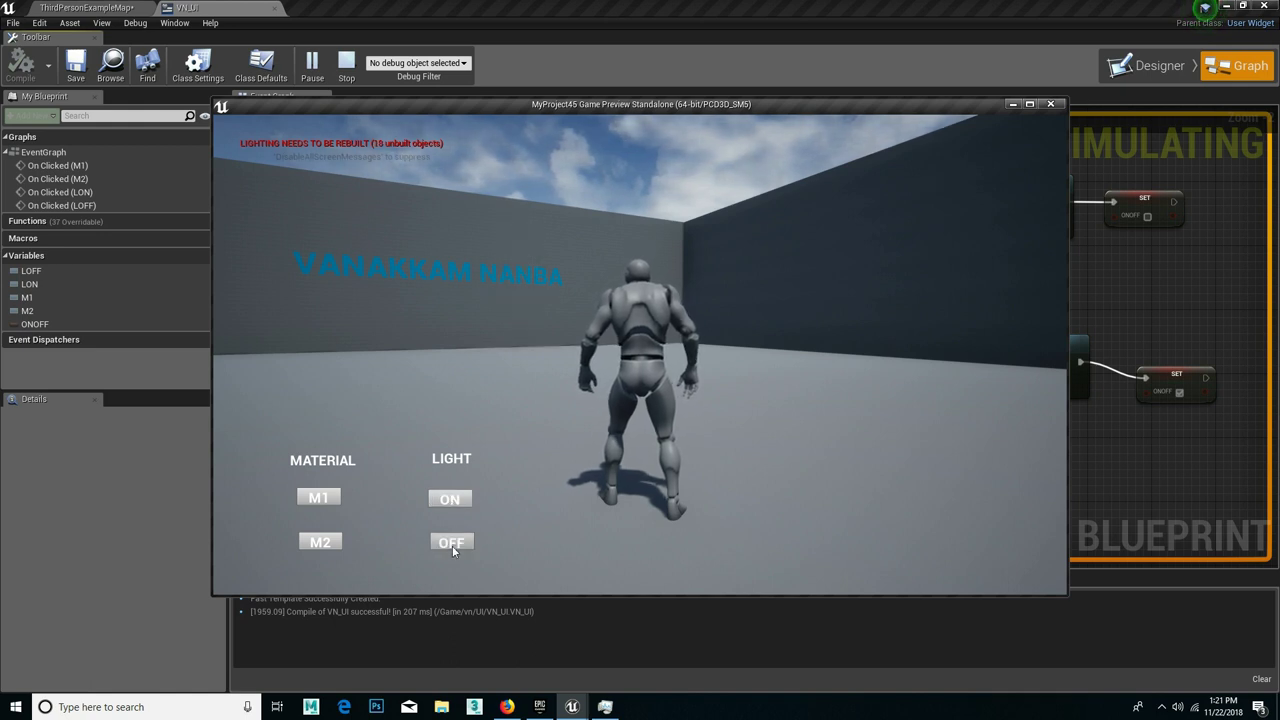
left_click(450, 502)
left_click(452, 542)
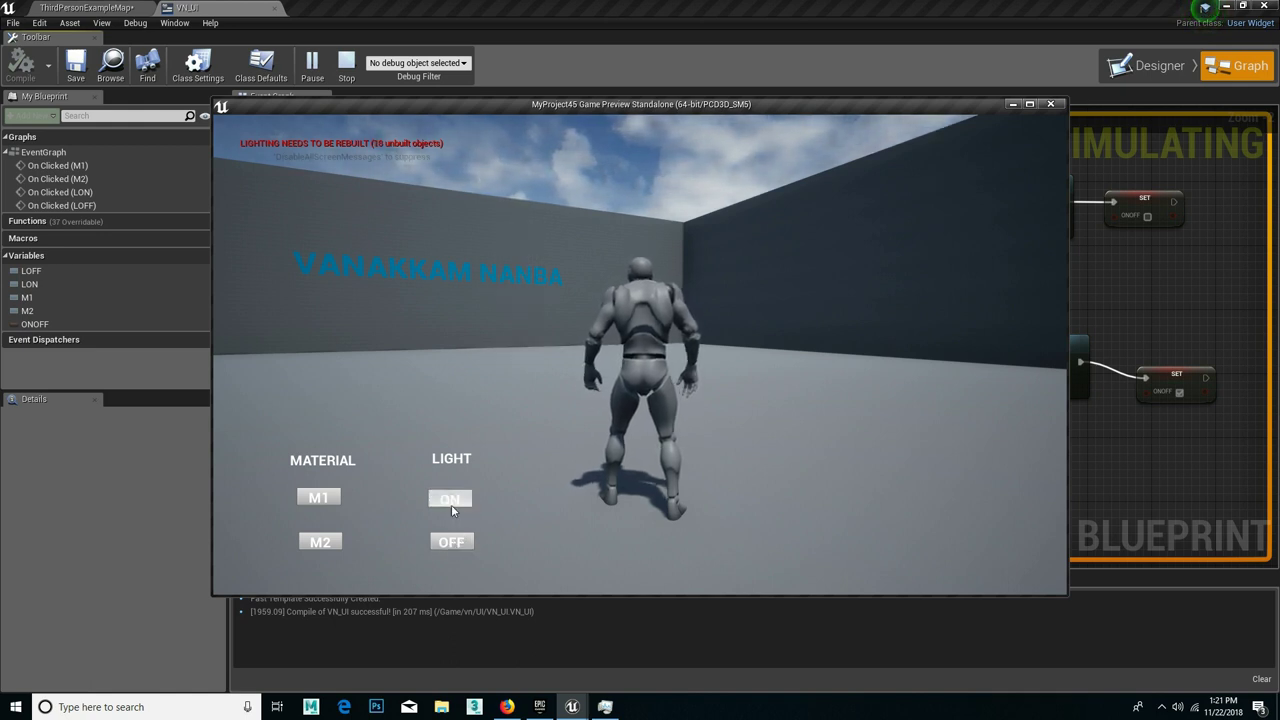
left_click(450, 499)
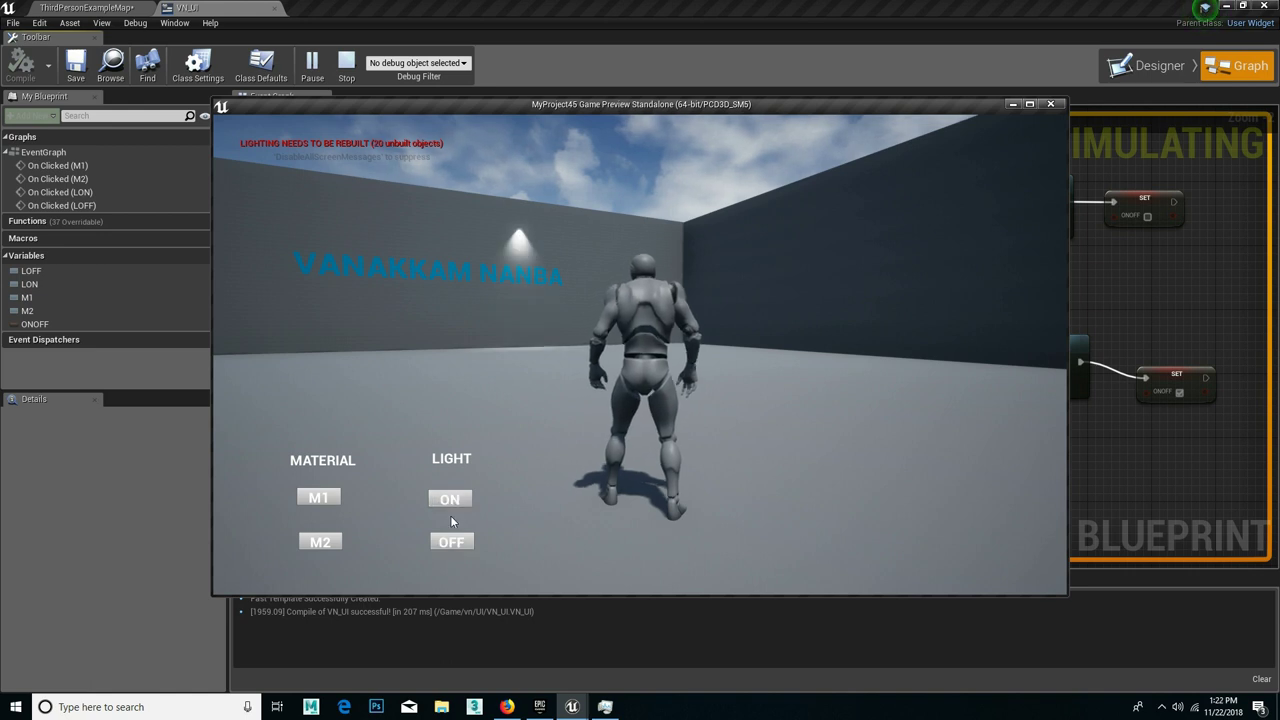
left_click(452, 542)
key("Escape")
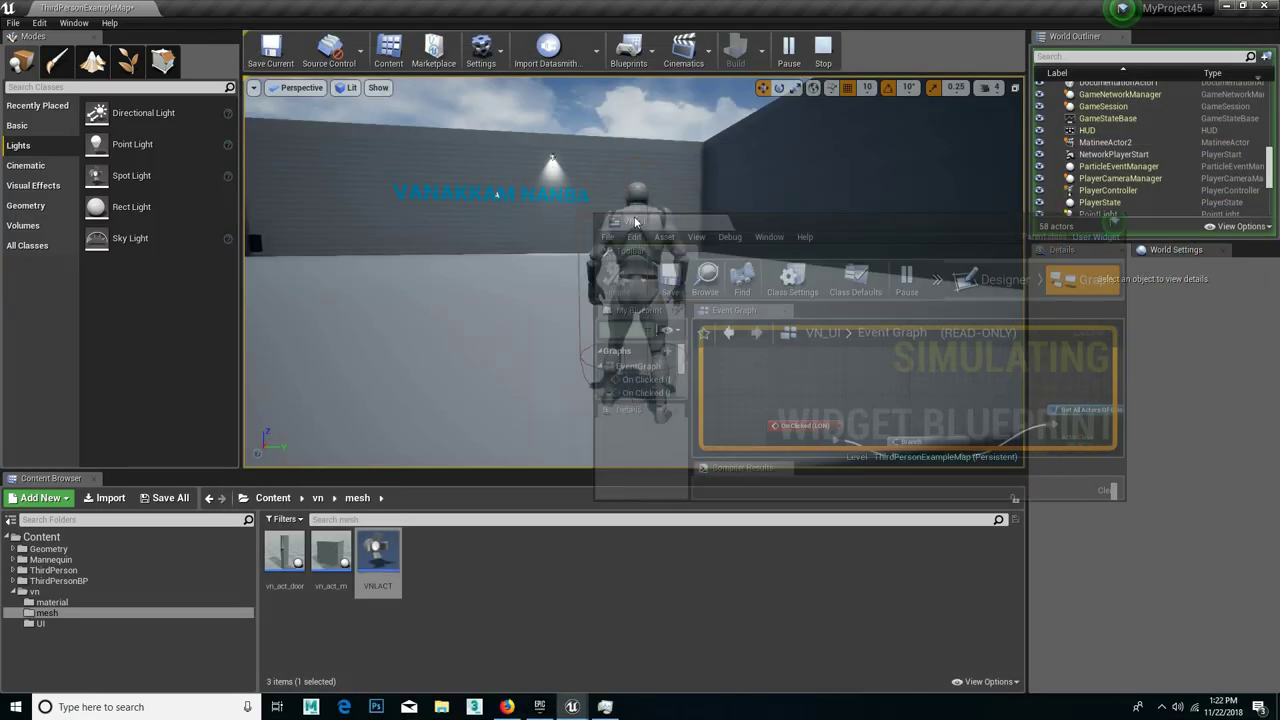
Step: Play again, walk up to the wall light, and toggle it off and on a few more times
scroll(855, 478, "down", 2)
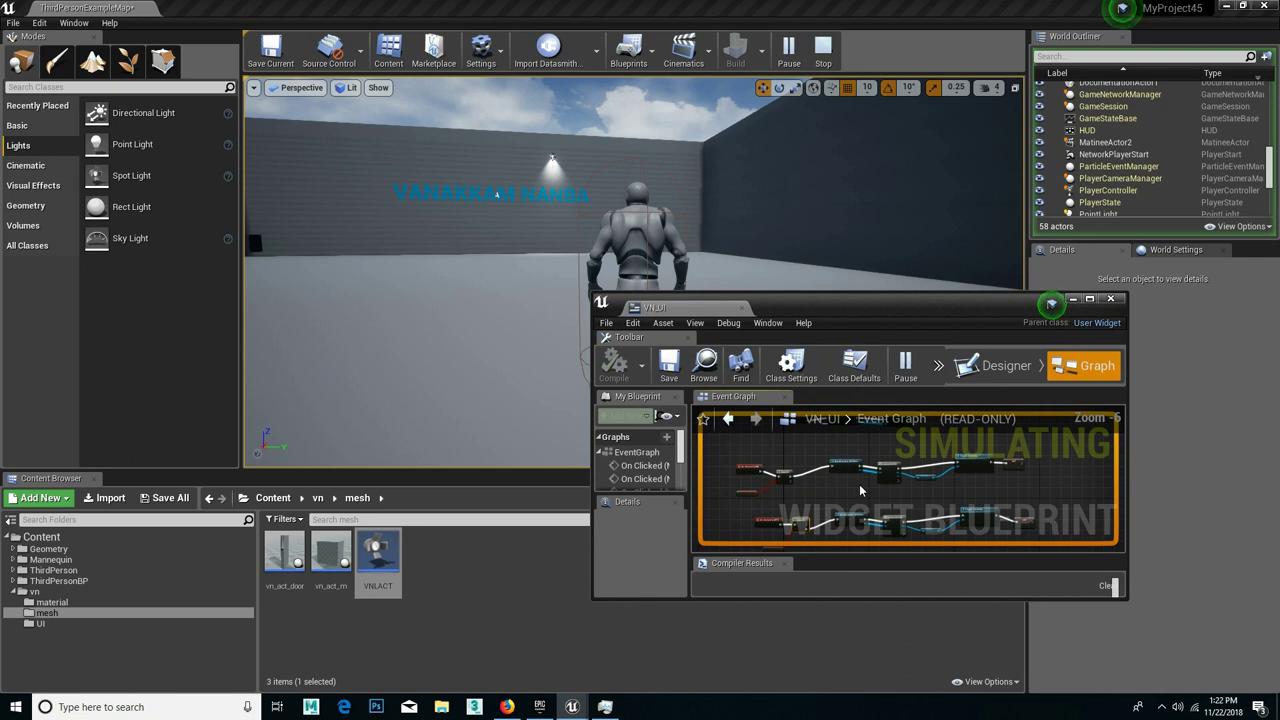
scroll(880, 480, "down", 1)
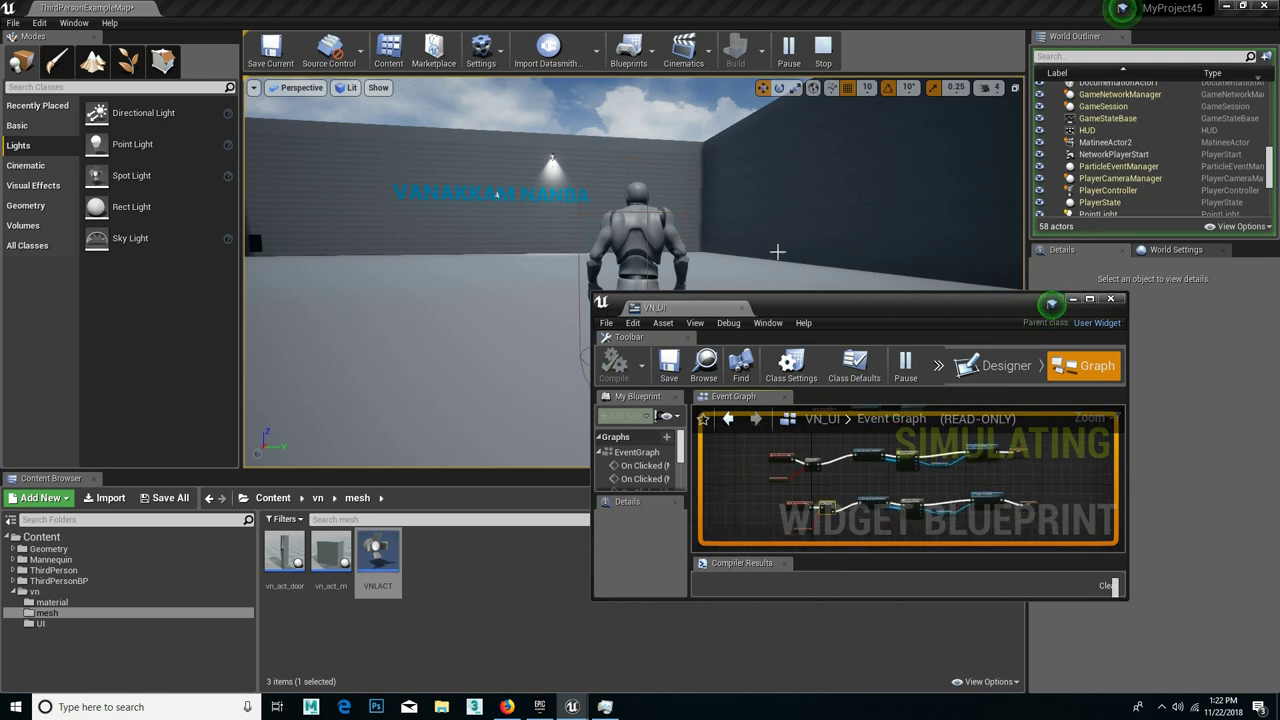
key("Escape")
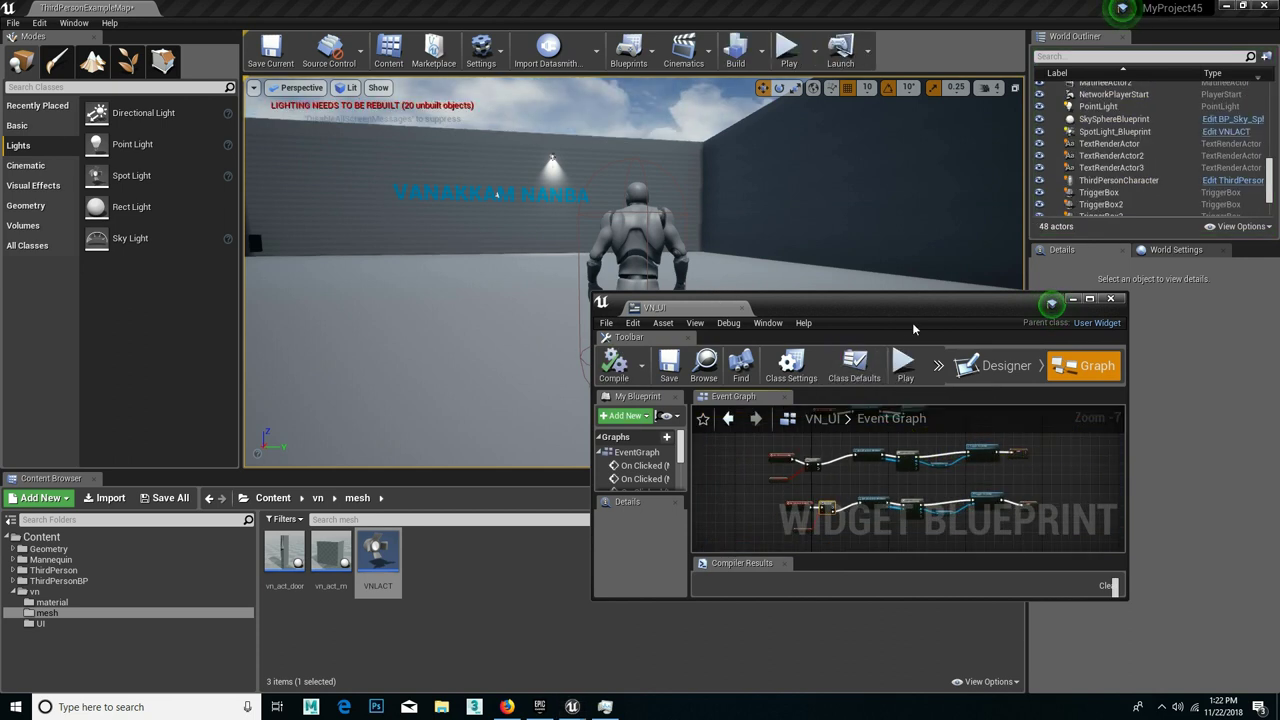
left_click(905, 365)
key("w")
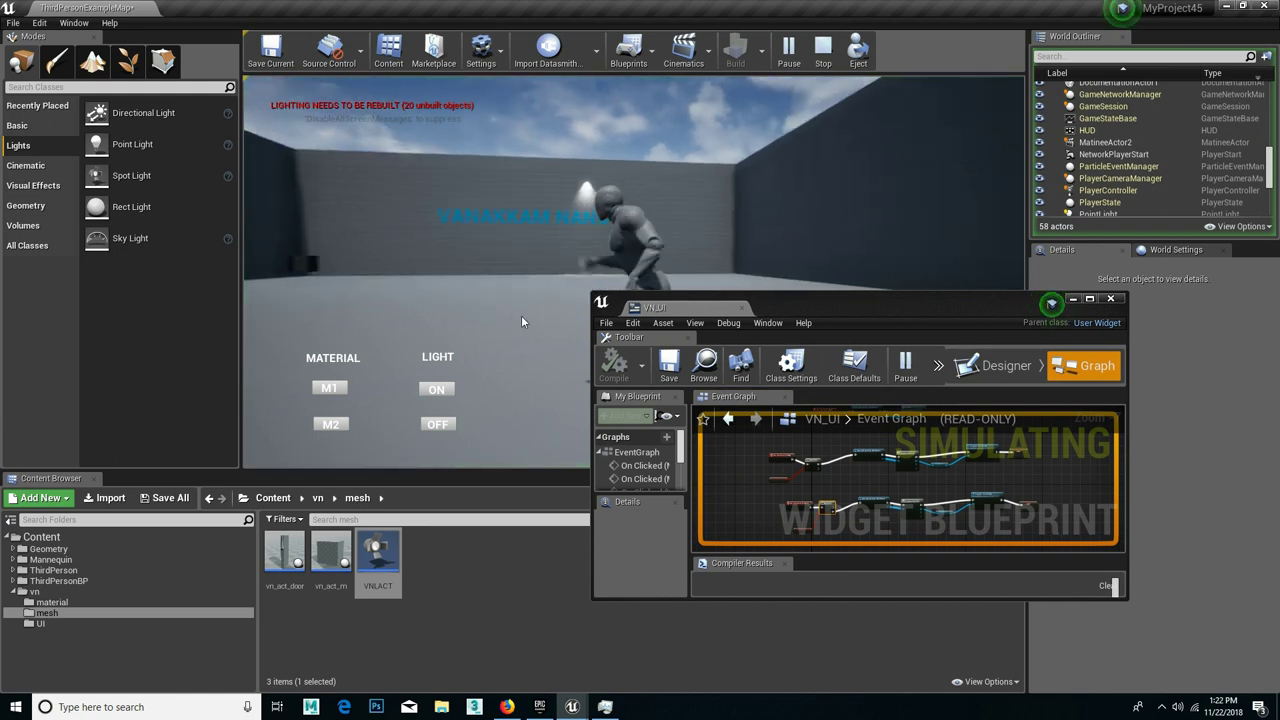
key("w")
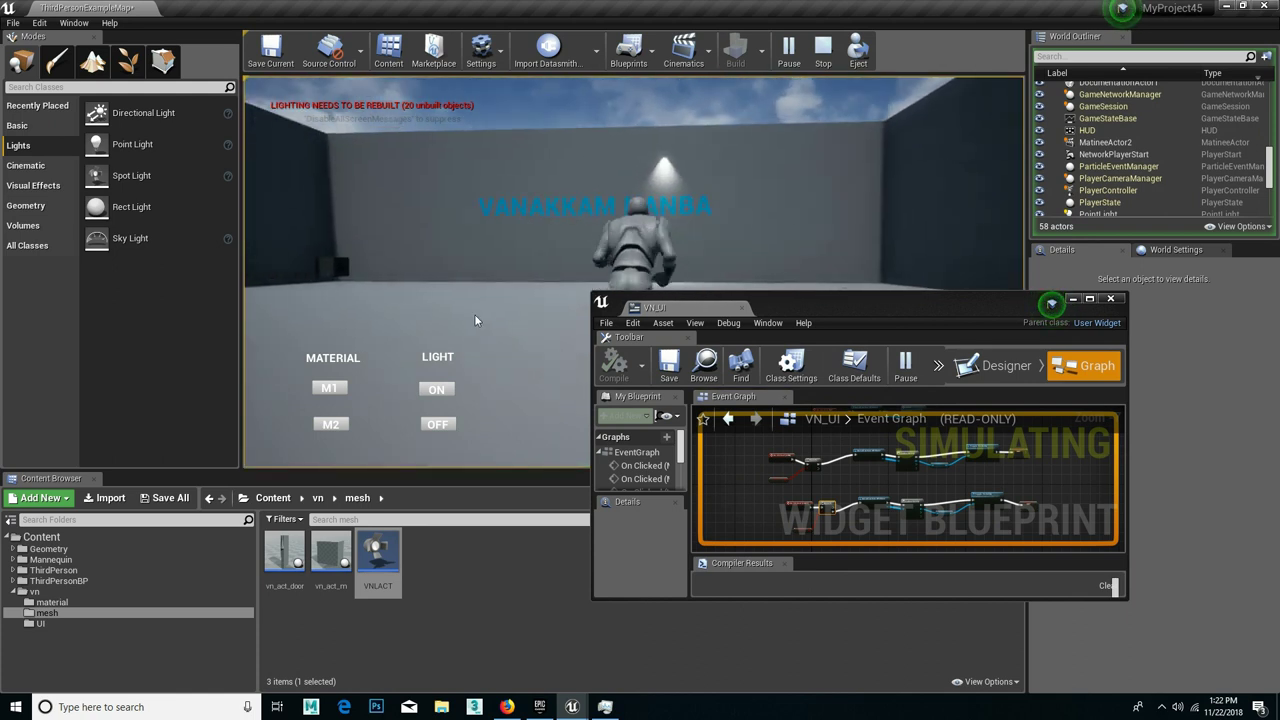
left_click_drag(476, 308, 580, 188)
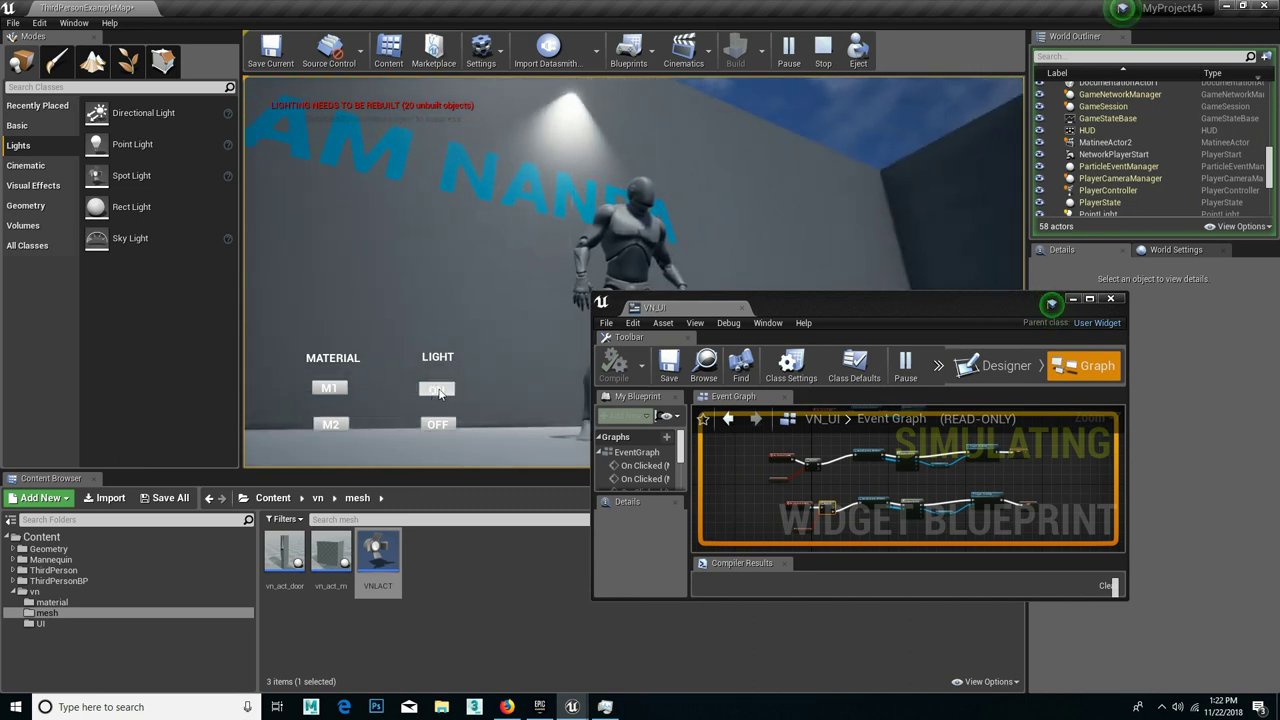
left_click(440, 425)
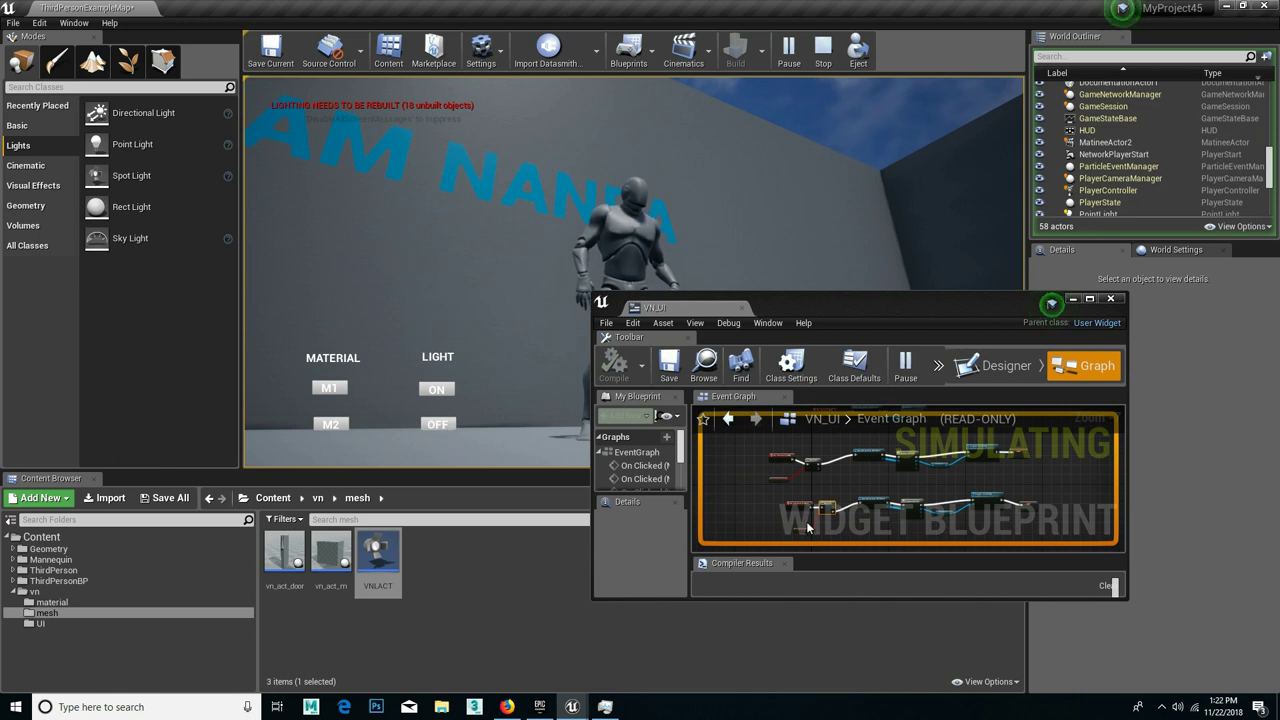
scroll(806, 521, "up", 3)
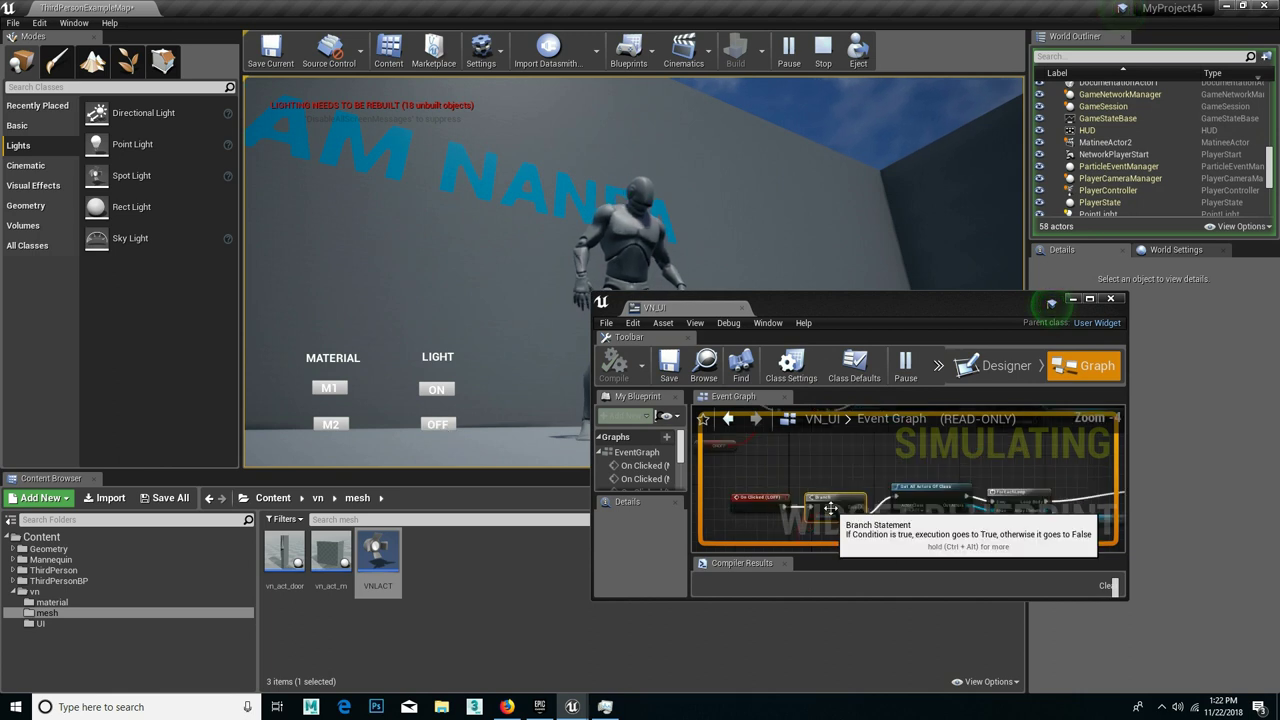
left_click(452, 393)
left_click(440, 425)
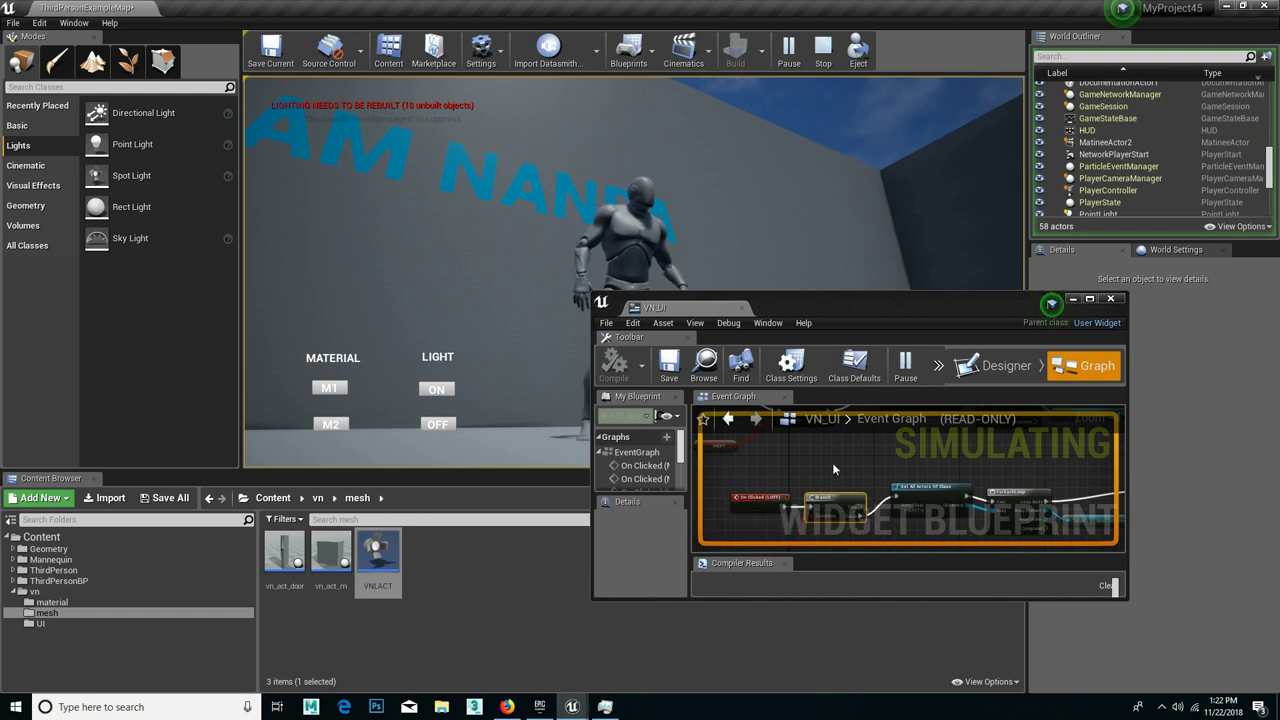
right_click_drag(832, 462, 859, 502)
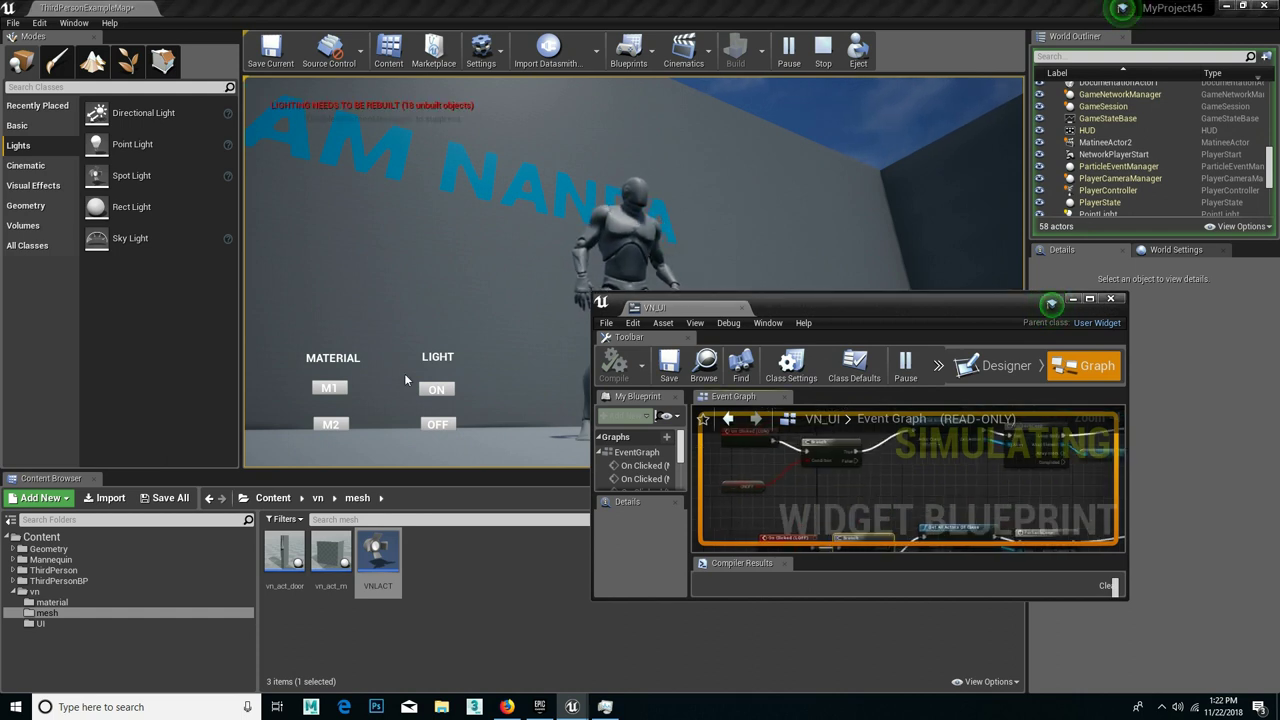
left_click(436, 389)
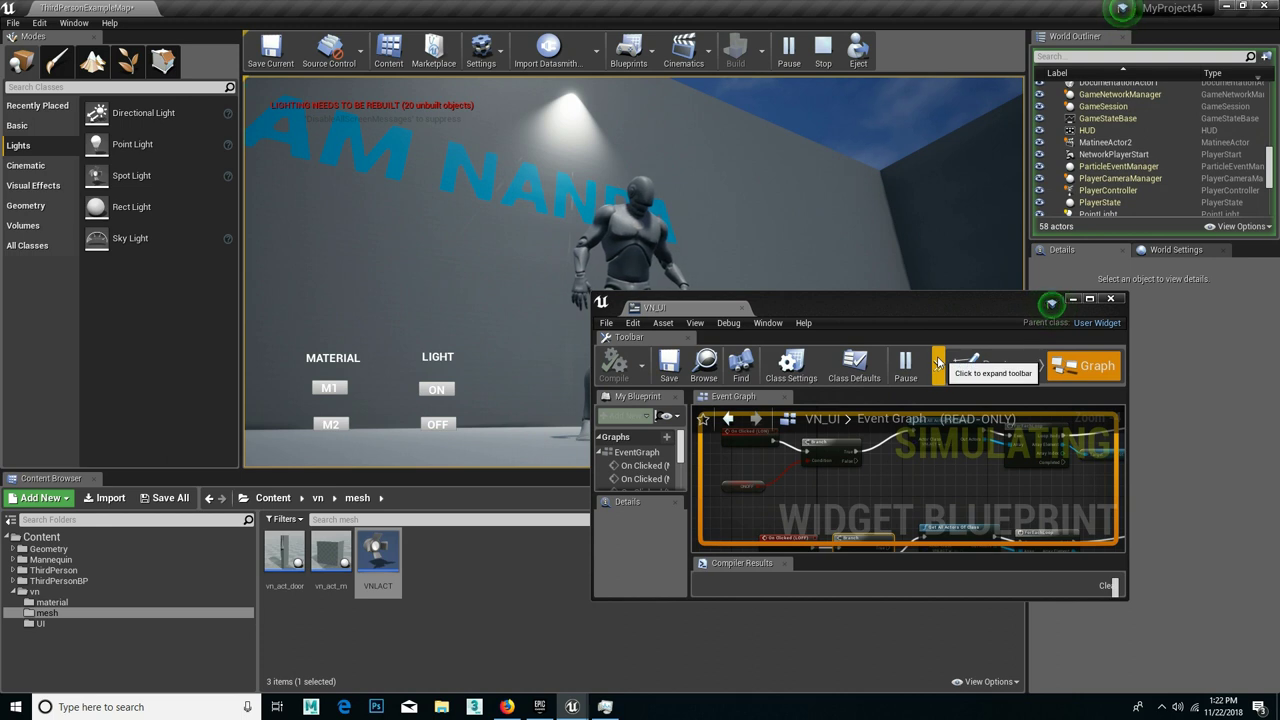
Step: Stop the play session, close VN_UI, and briefly open then close the Level Blueprint
key("Escape")
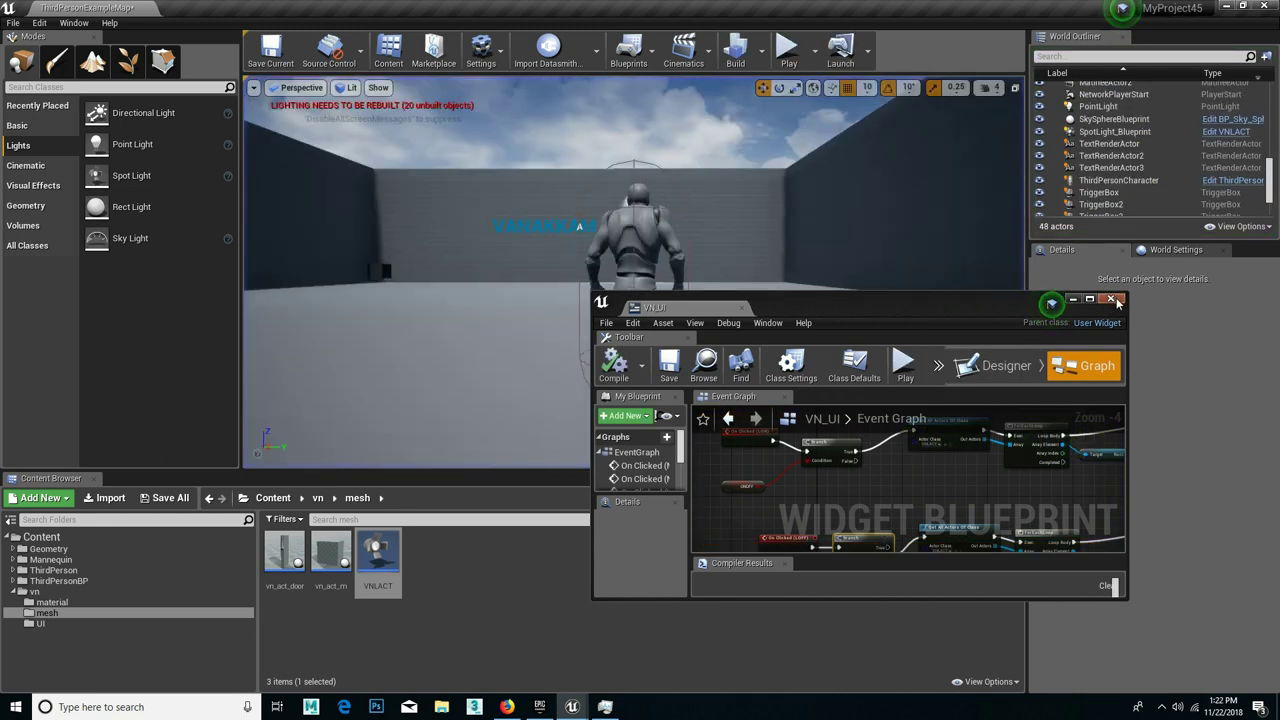
left_click(1113, 300)
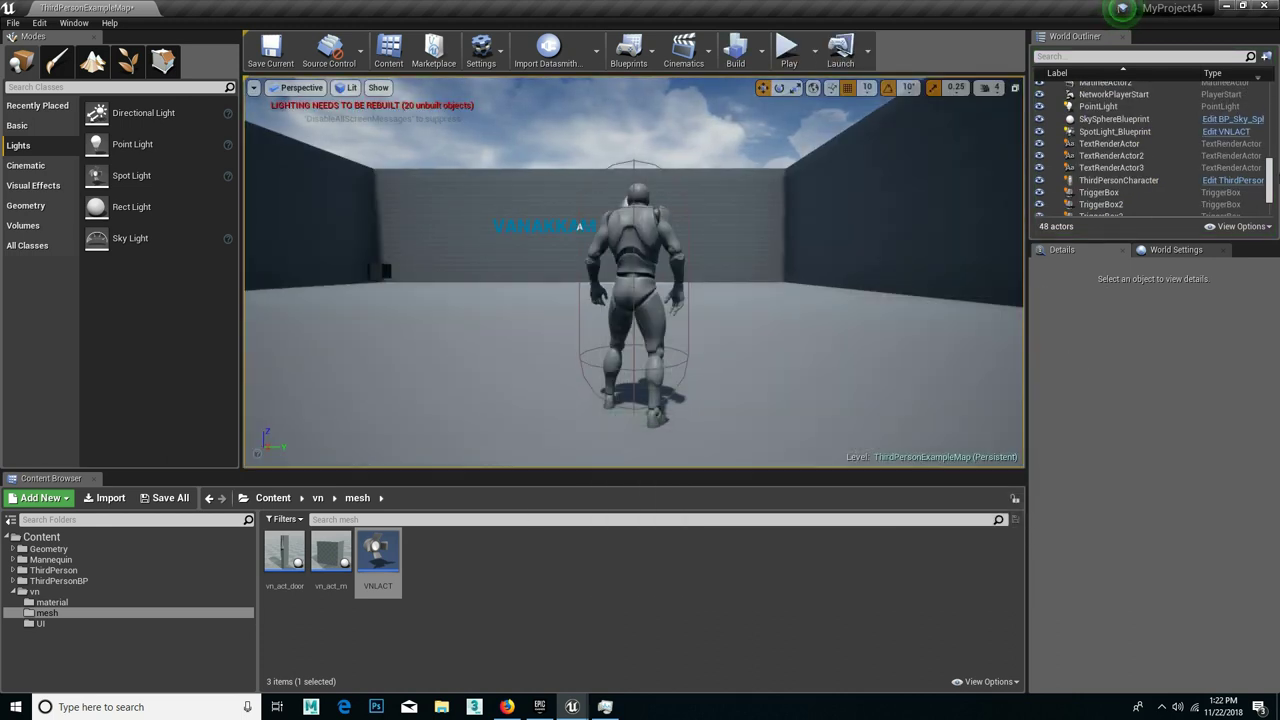
left_click(628, 48)
left_click(665, 164)
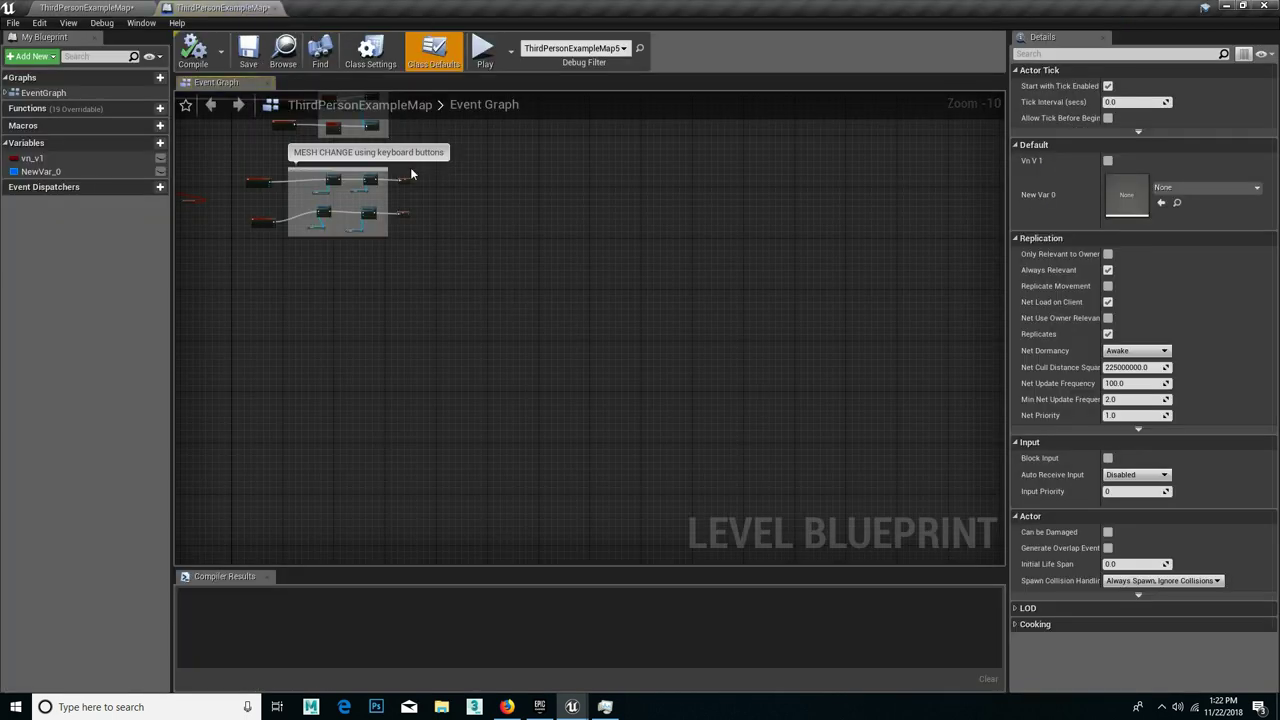
left_click(272, 8)
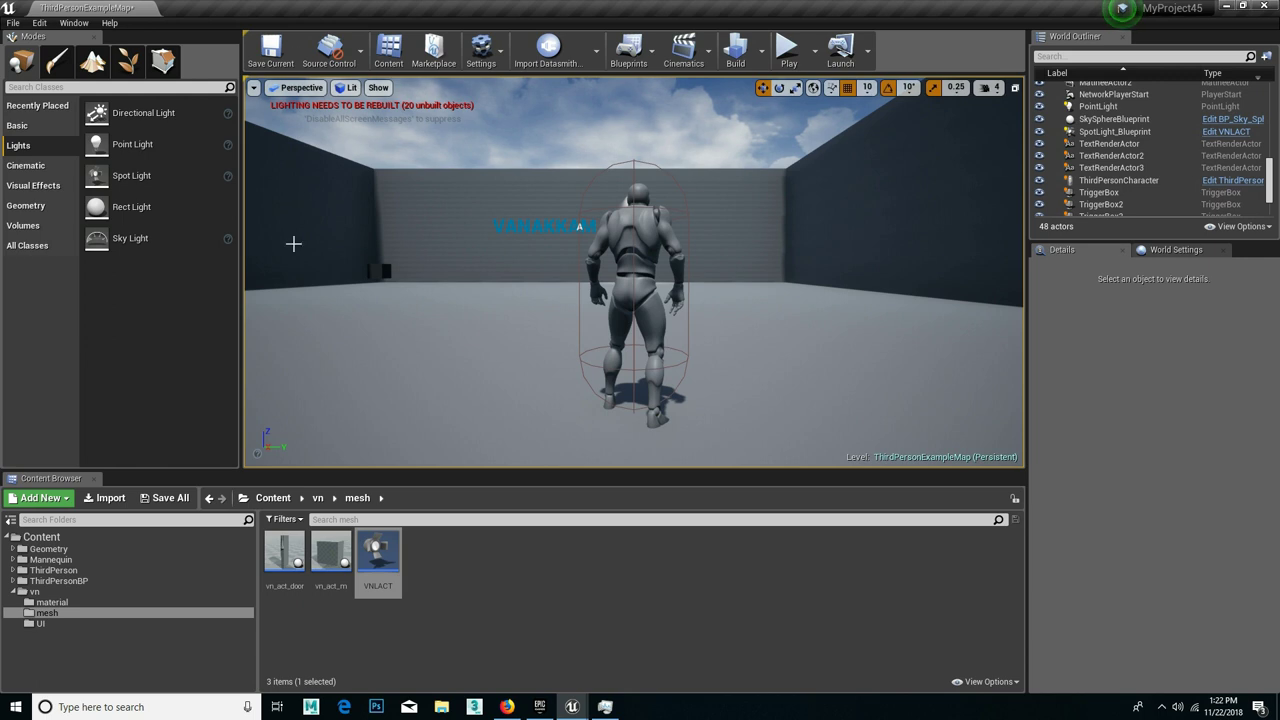
Step: Open VN_UI from the UI folder on its Graph view and move the window aside
left_click(40, 623)
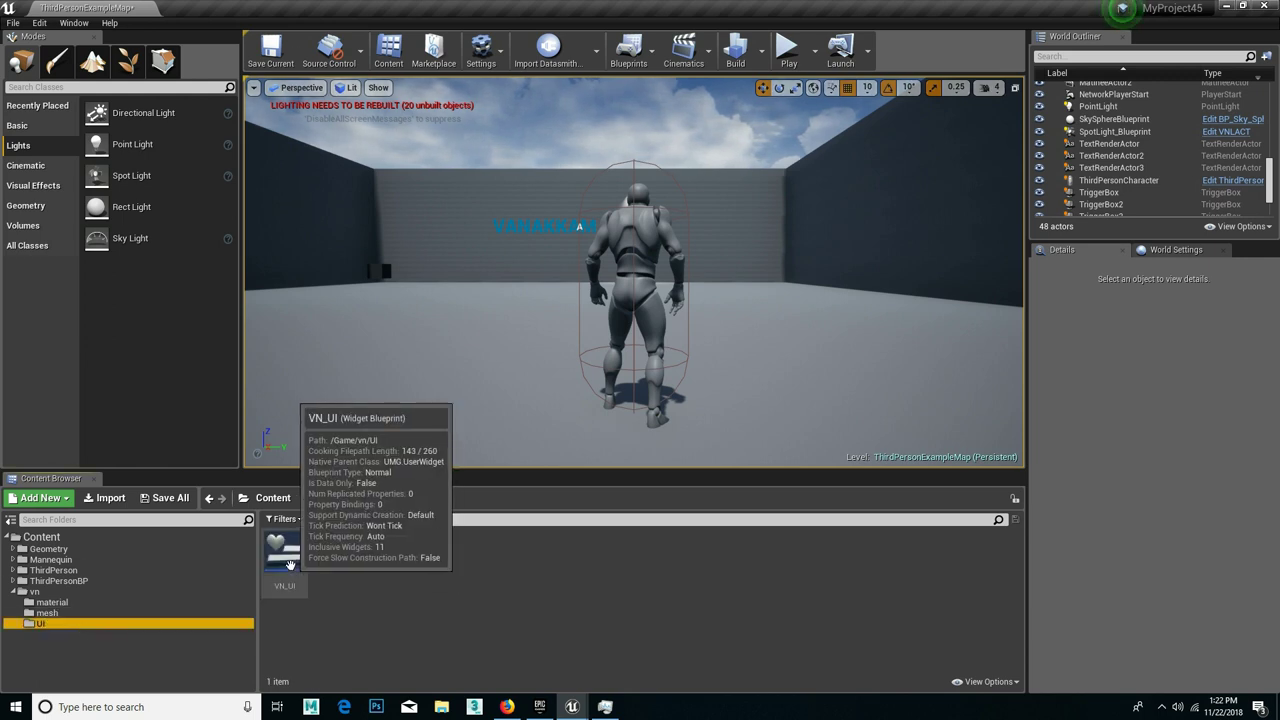
double_click(284, 560)
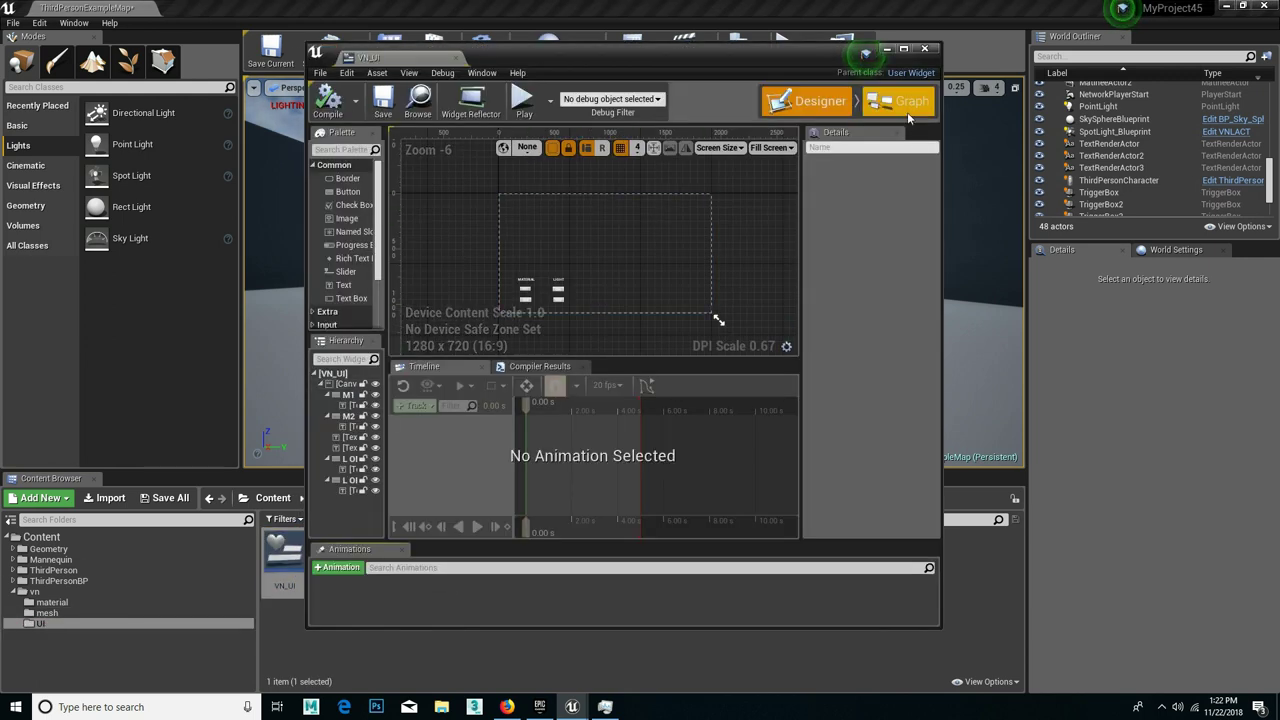
left_click(907, 112)
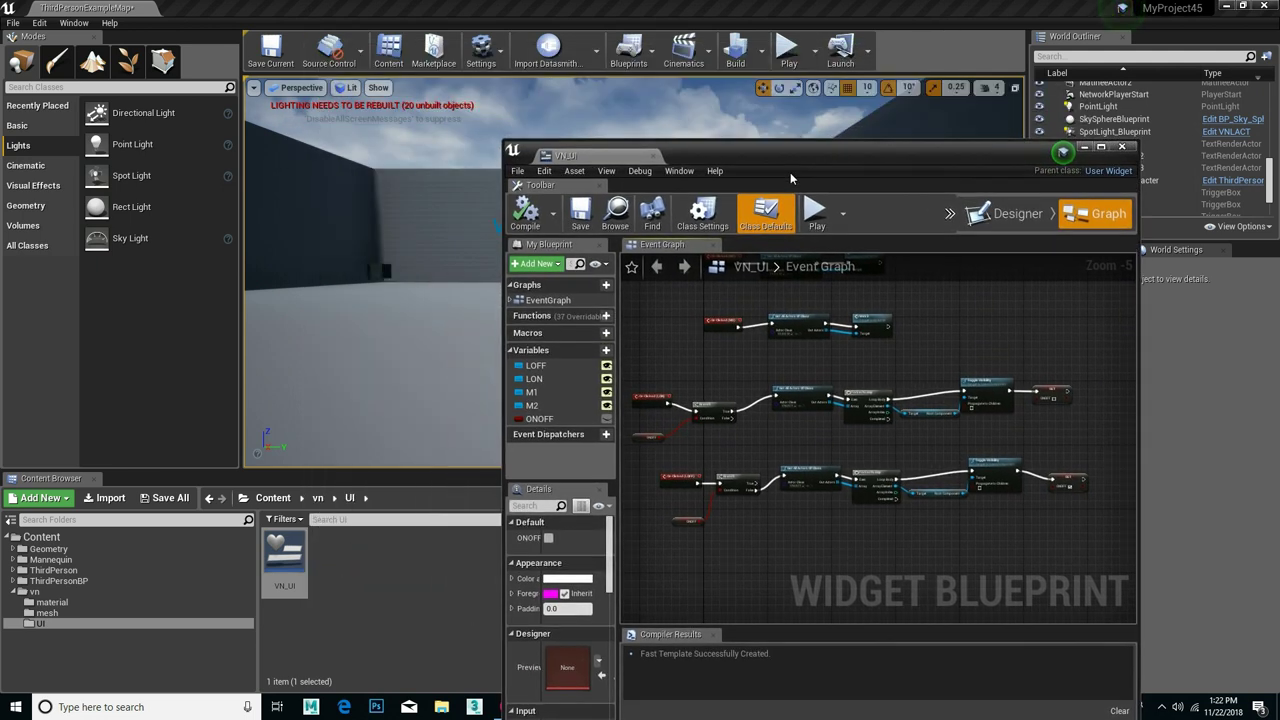
left_click_drag(600, 68, 864, 261)
Step: Play the level, switch the wall light off and back on, then restart the play test
left_click(882, 305)
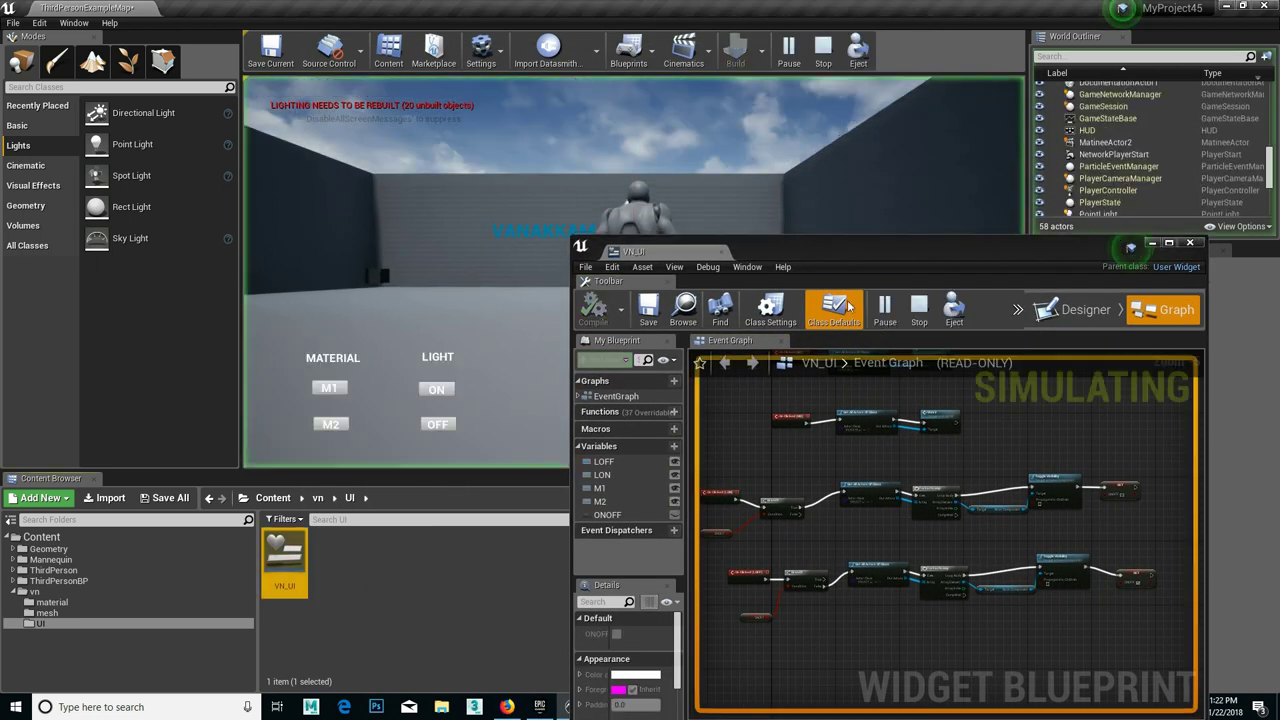
left_click(521, 338)
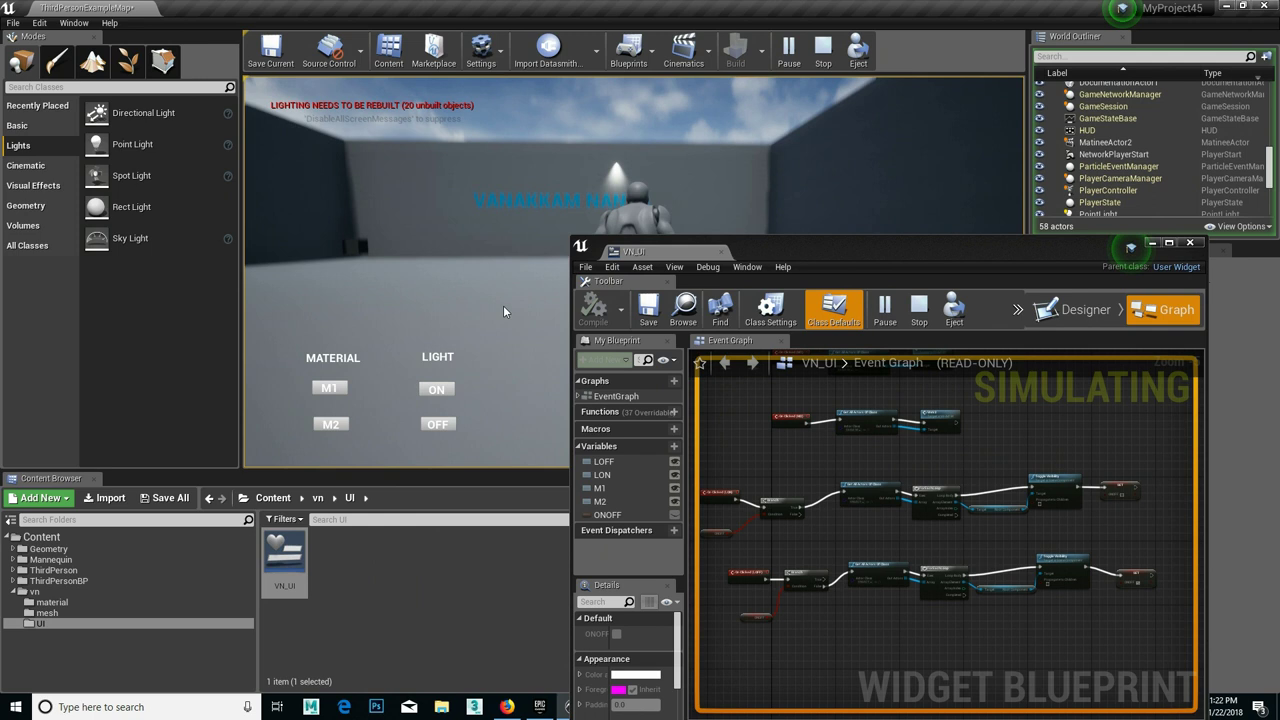
left_click(447, 428)
left_click(445, 389)
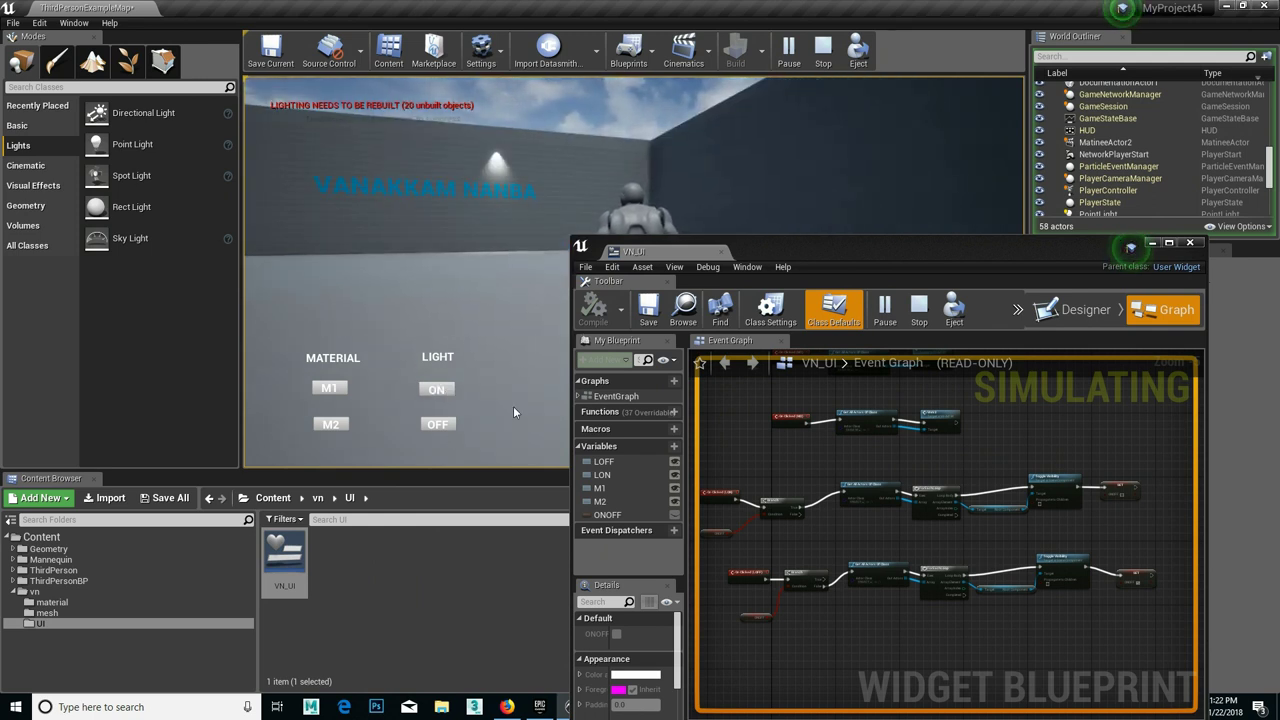
key("Escape")
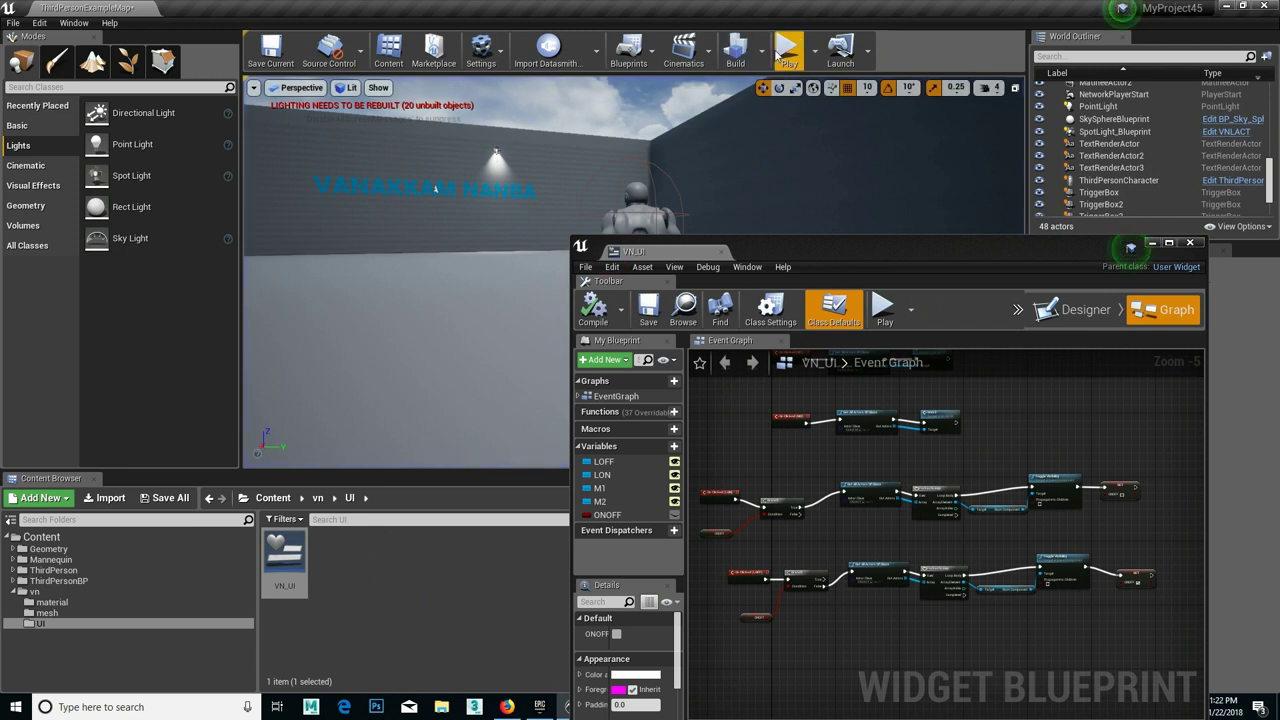
left_click(788, 48)
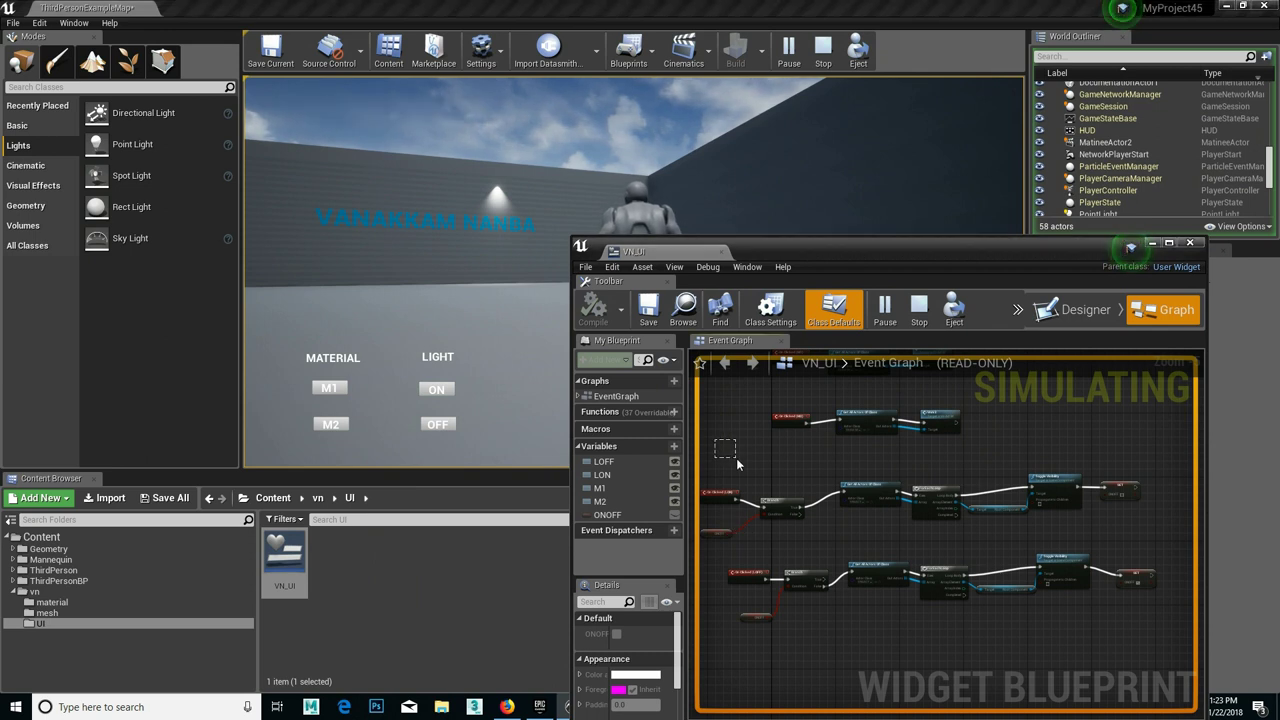
left_click(716, 533)
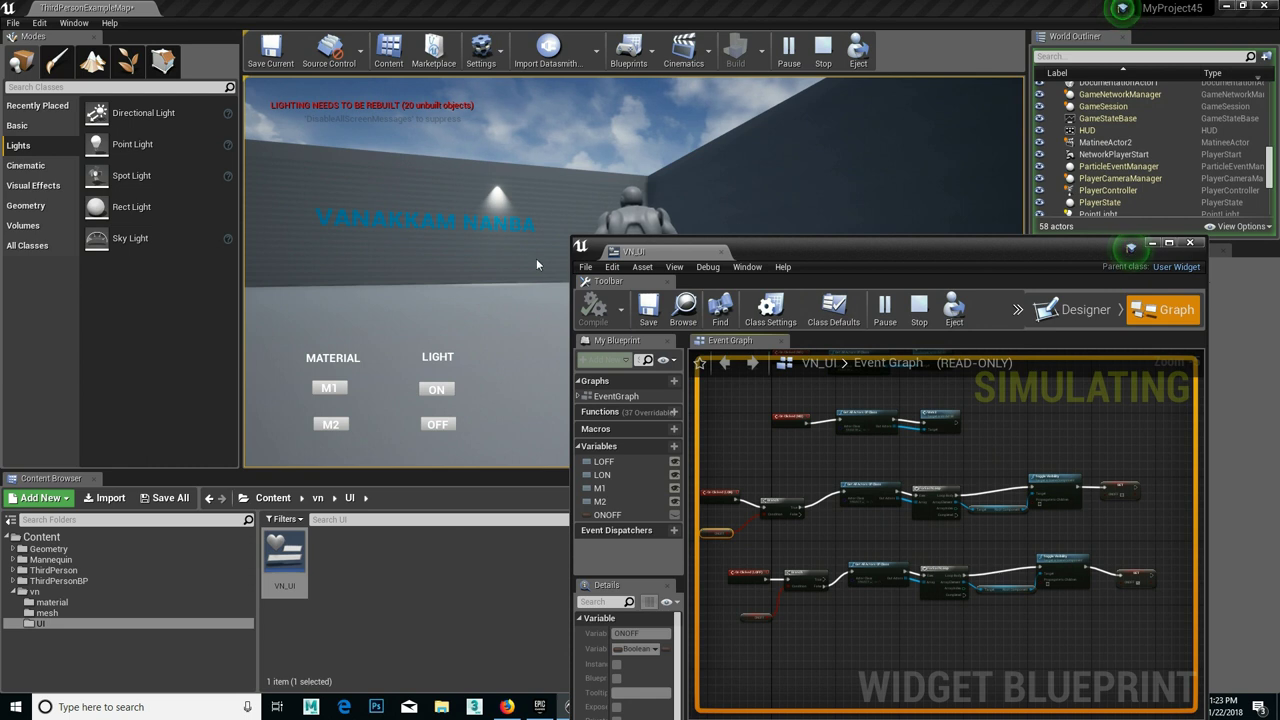
left_click(450, 391)
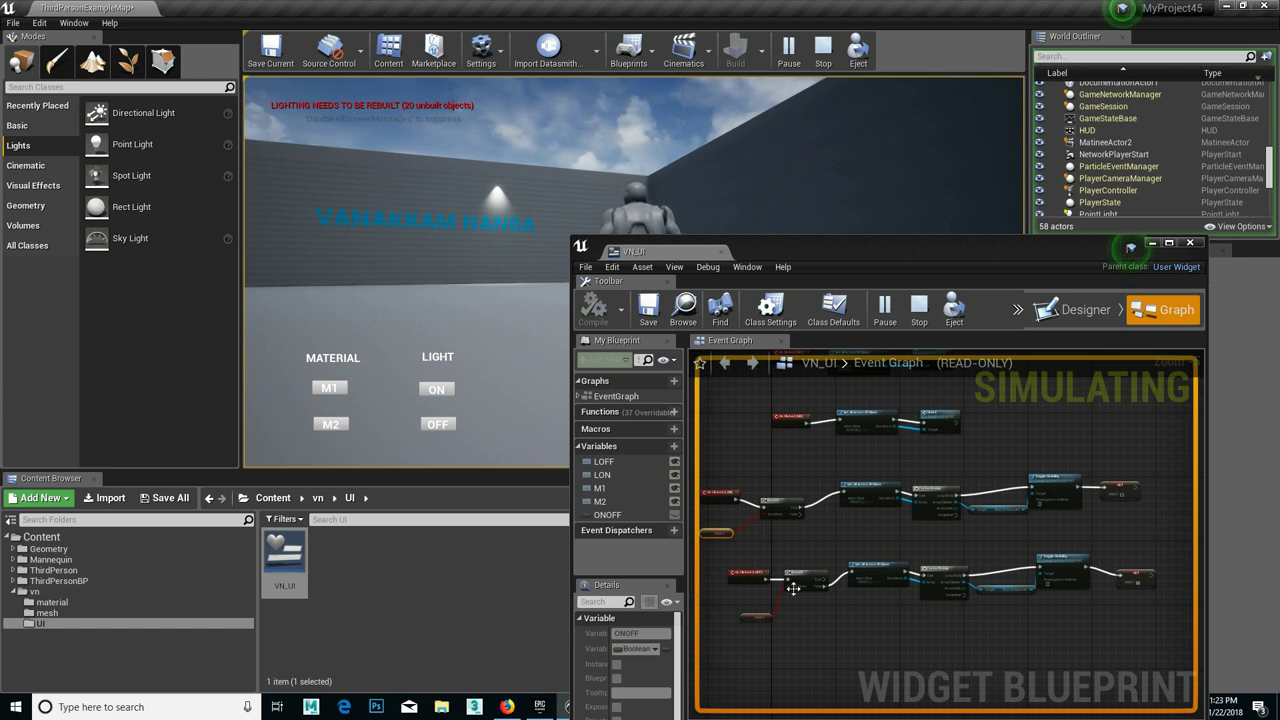
left_click(756, 616)
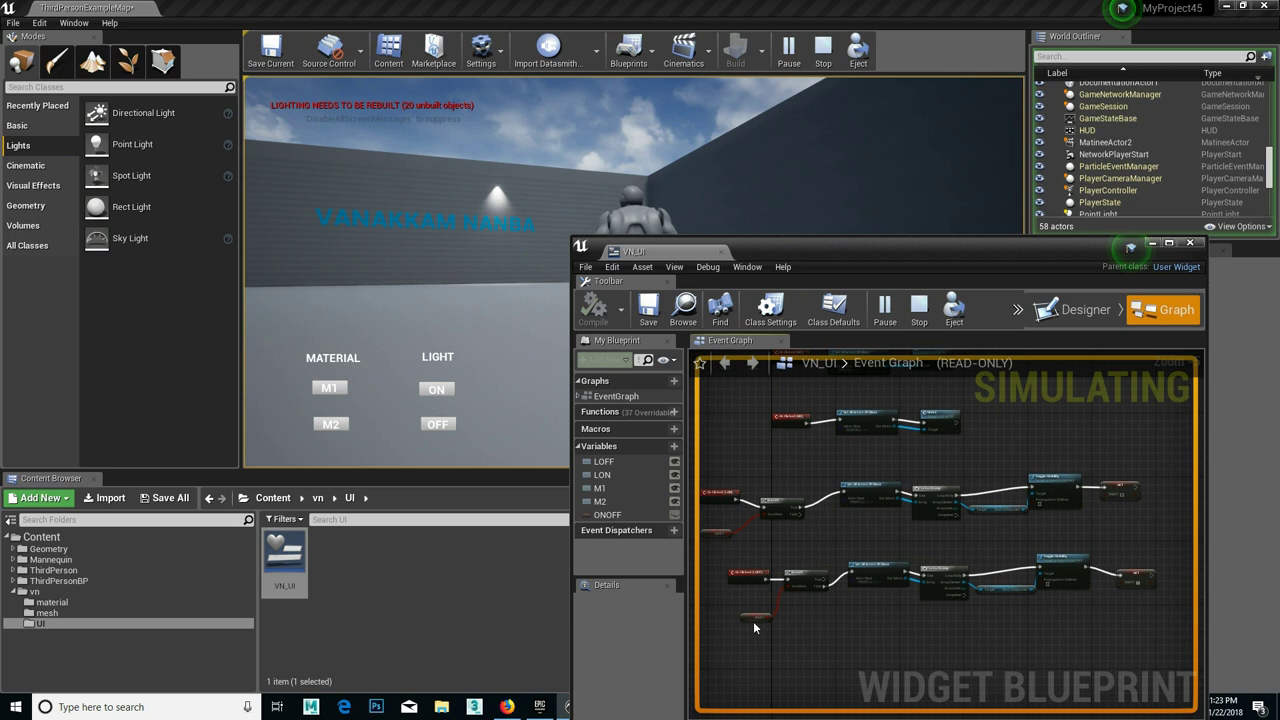
left_click(452, 425)
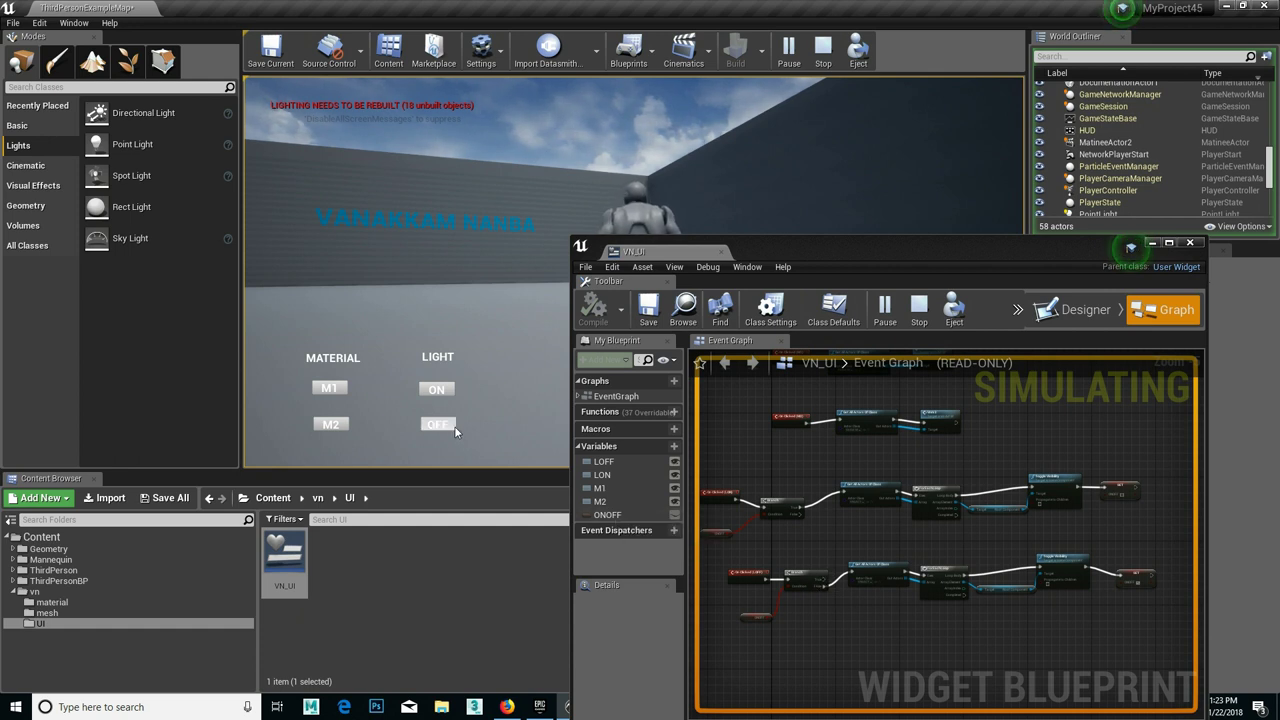
left_click(733, 503)
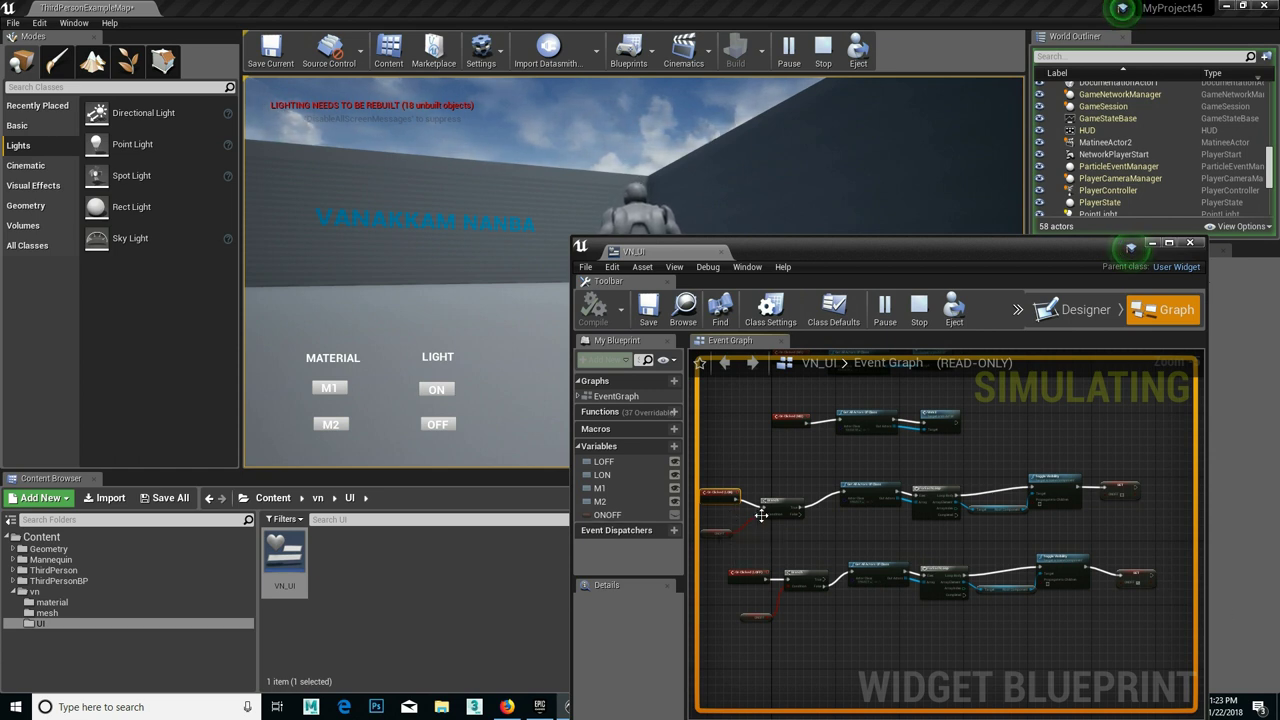
left_click(436, 389)
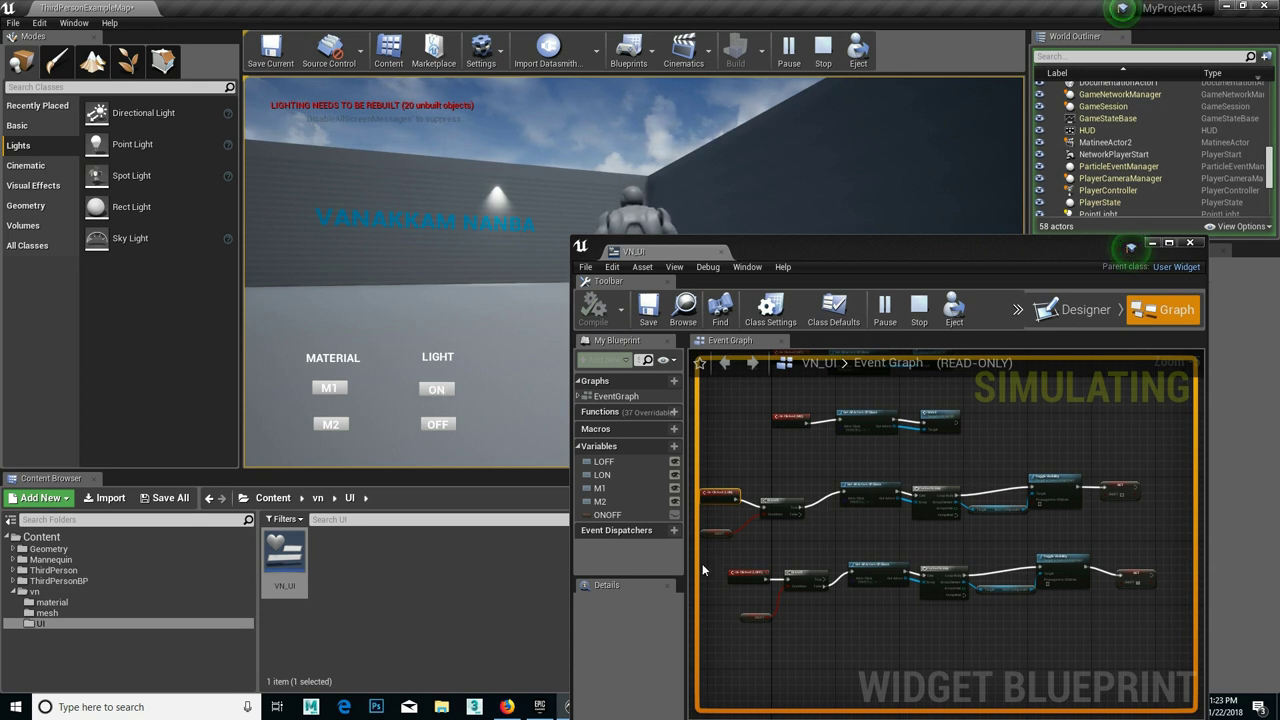
left_click(440, 424)
left_click(437, 389)
left_click(440, 424)
left_click(437, 389)
left_click(440, 424)
left_click(437, 389)
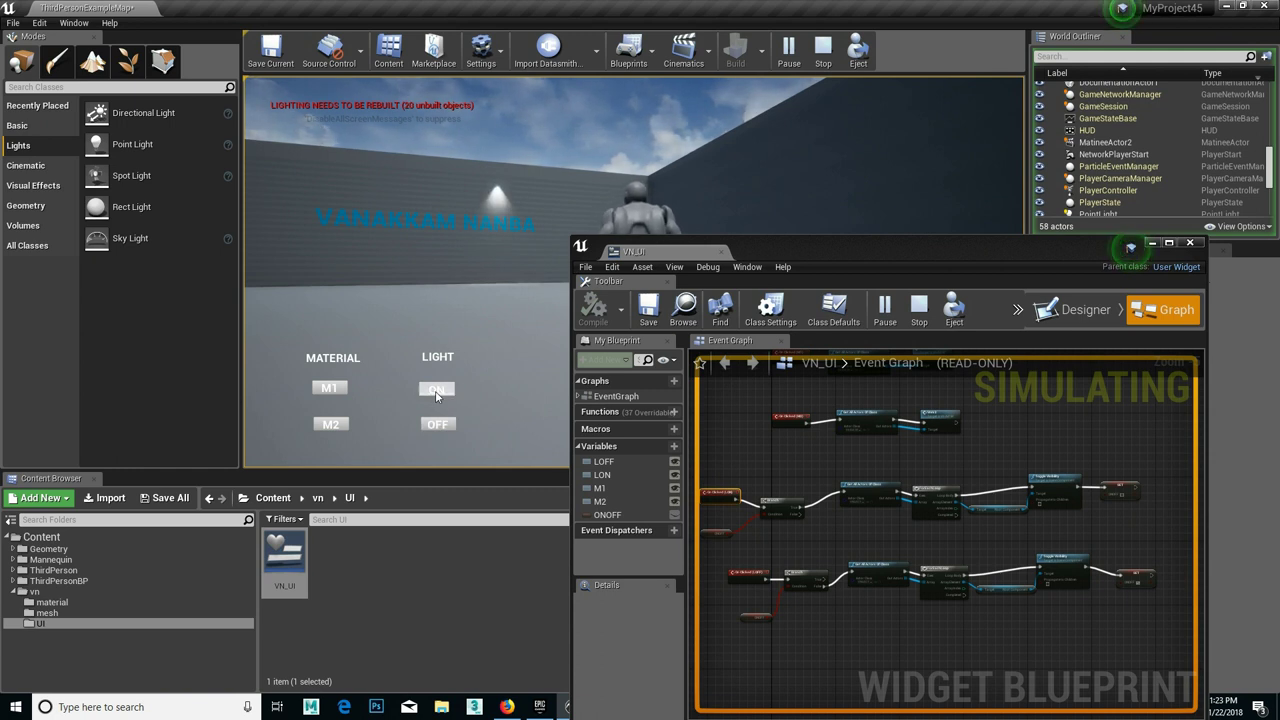
left_click(440, 425)
left_click(437, 389)
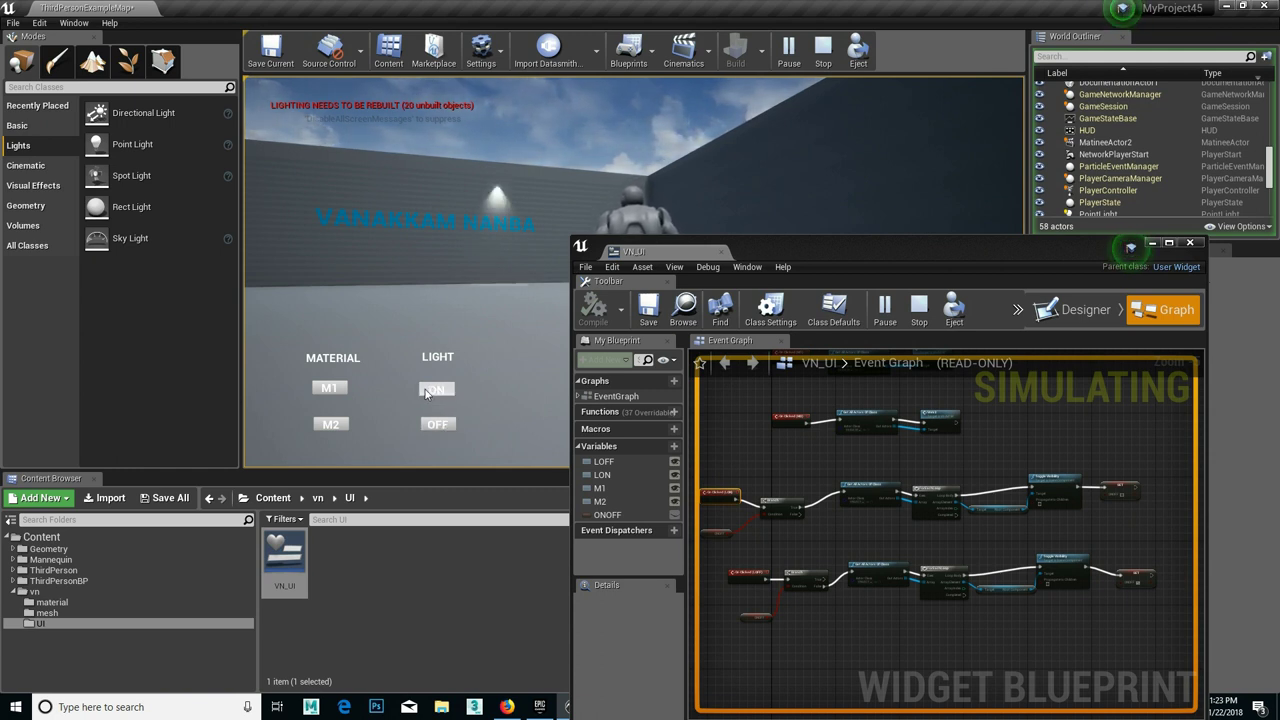
left_click(433, 427)
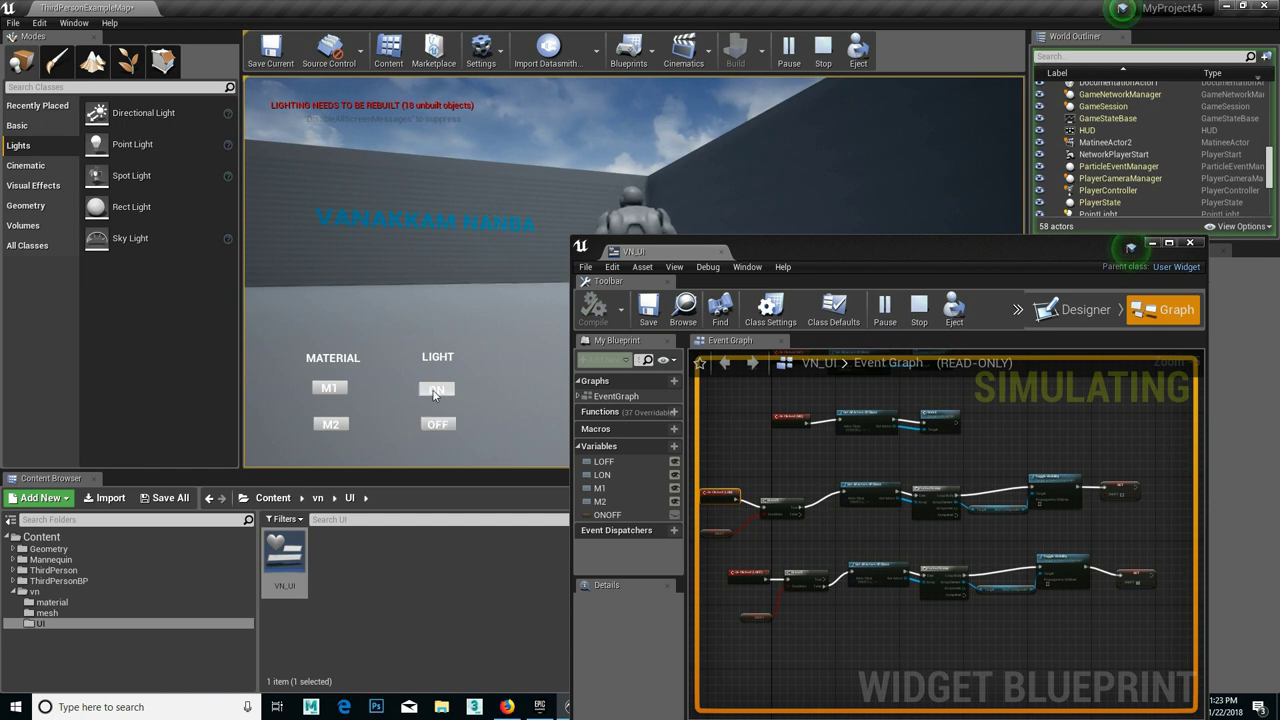
left_click(428, 394)
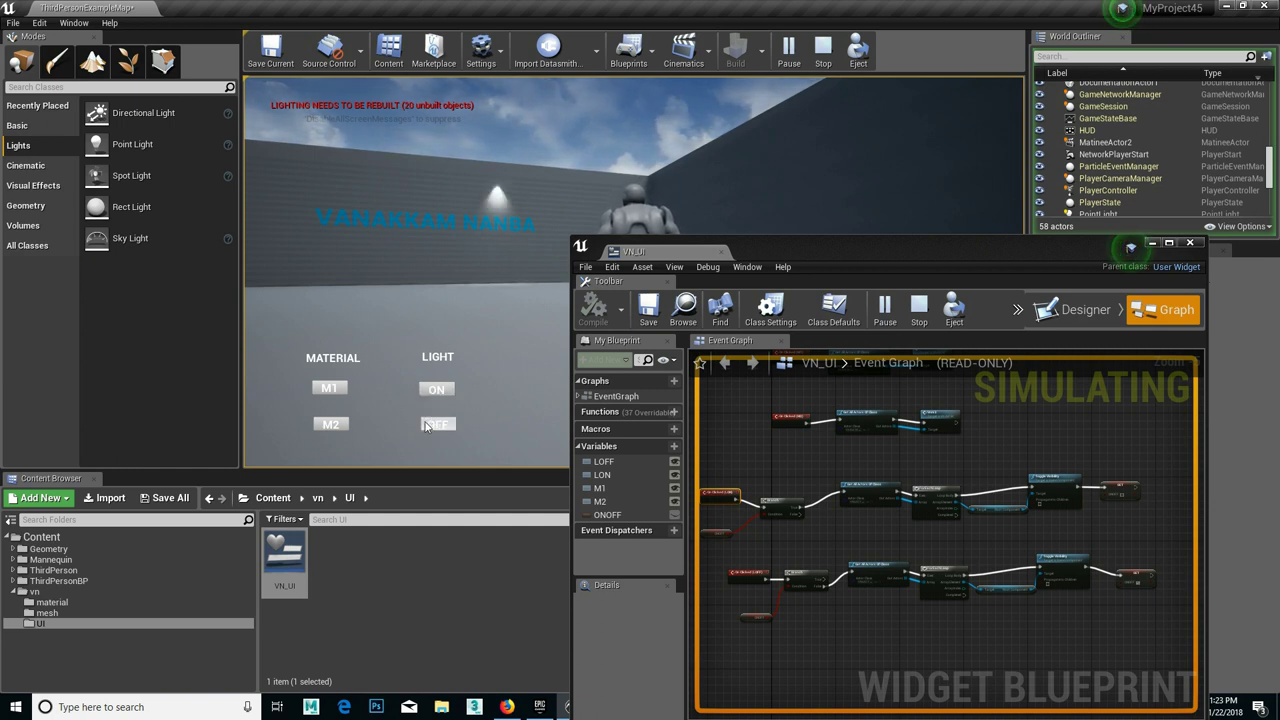
left_click(435, 425)
left_click(430, 392)
left_click(435, 424)
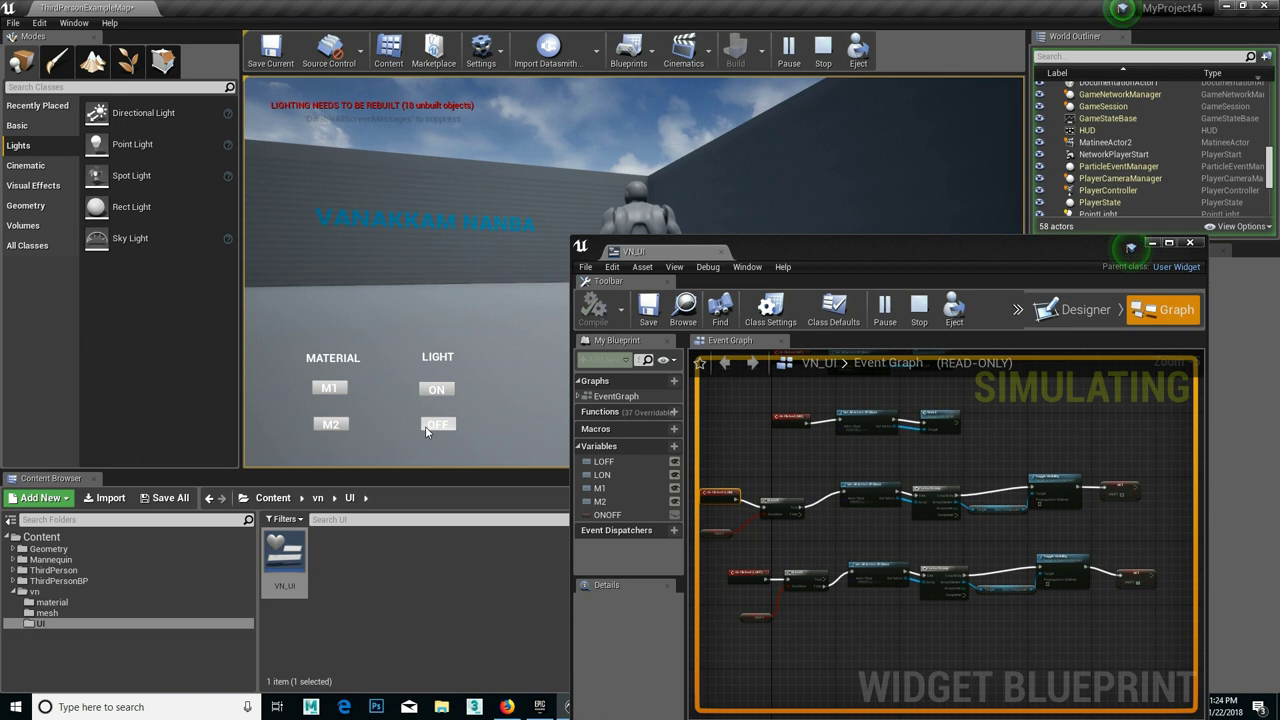
left_click(426, 394)
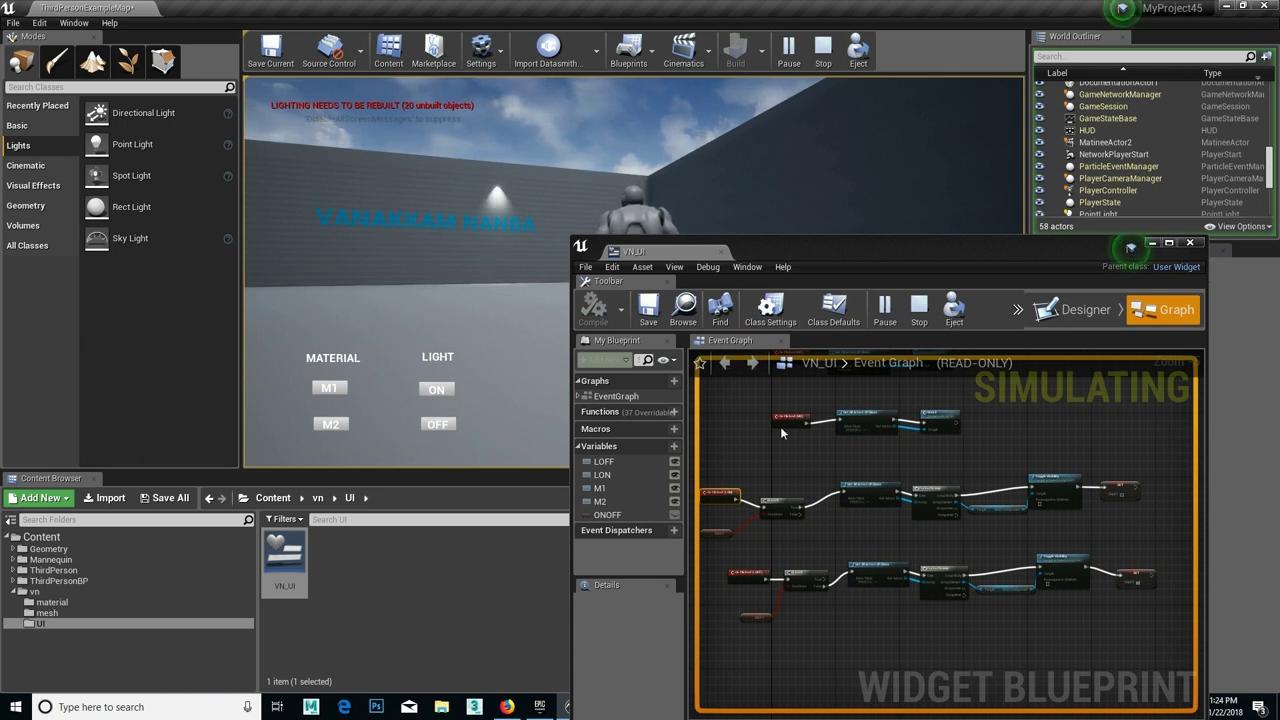
right_click_drag(808, 510, 852, 503)
left_click(551, 386)
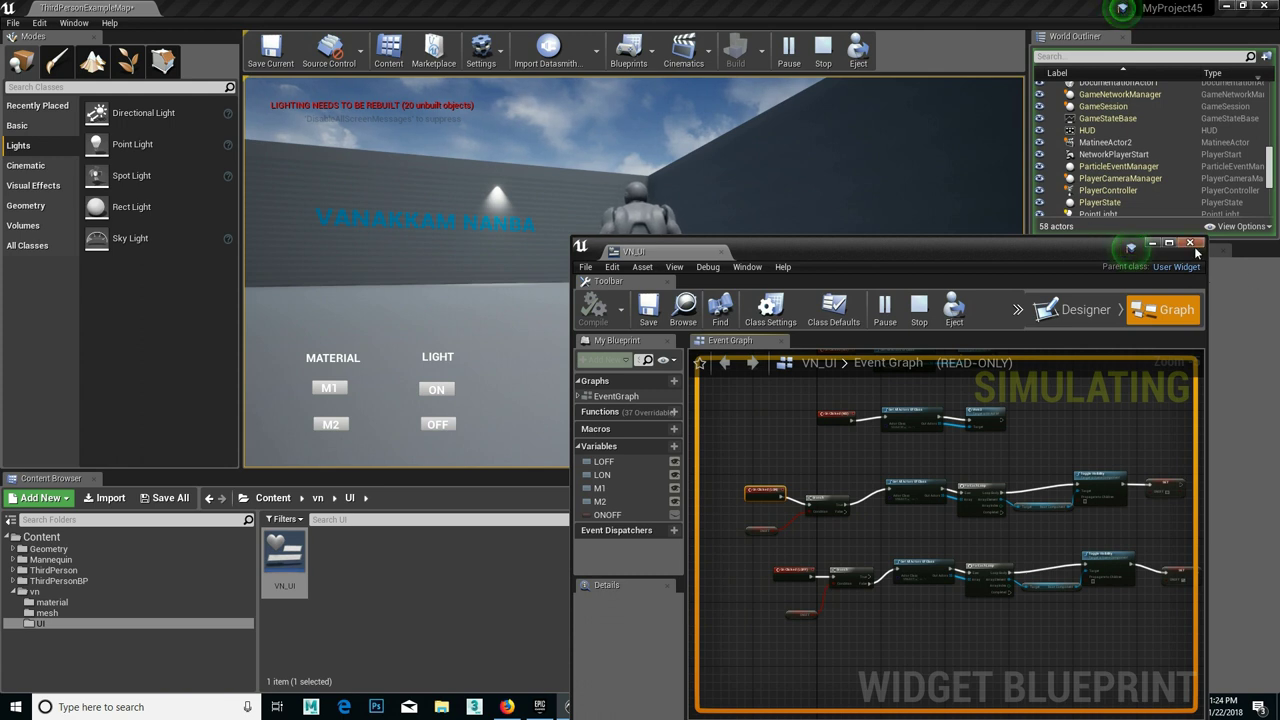
Step: Restart play facing the lettered wall, apply the M2 material to the box, and switch the light on
left_click(488, 232)
key("Escape")
right_click_drag(820, 180, 691, 229)
left_click(789, 46)
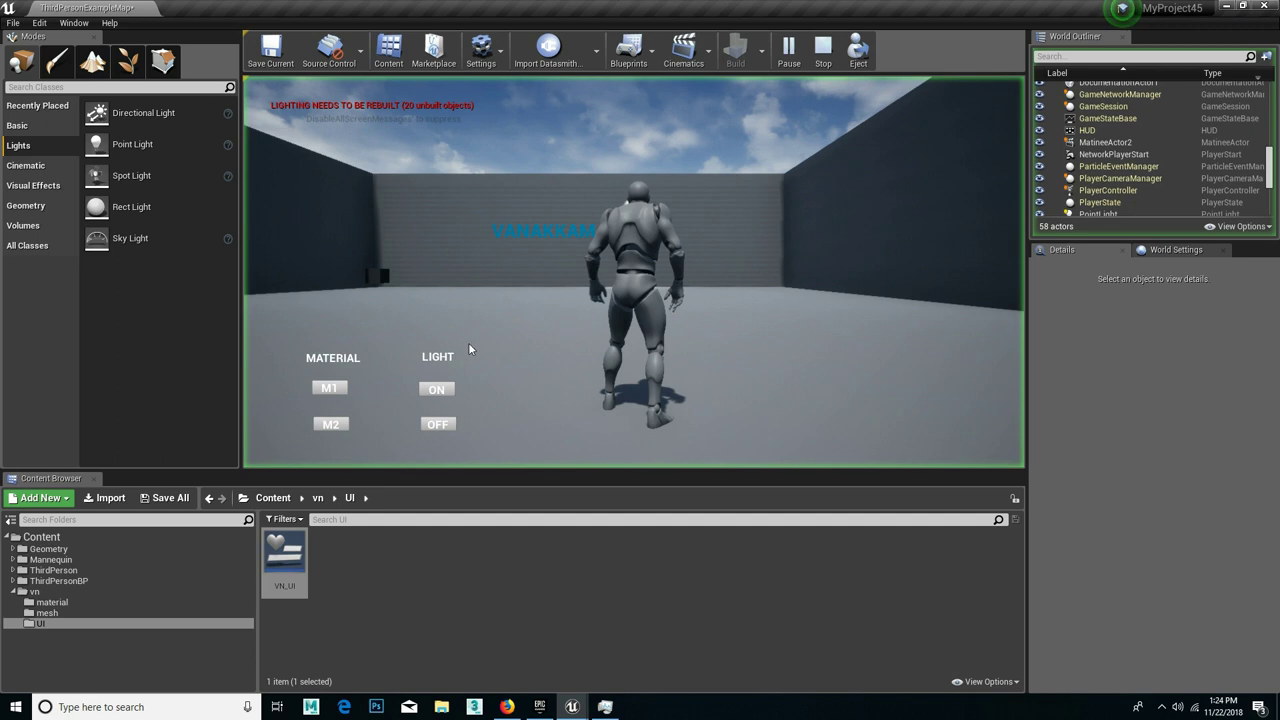
left_click(329, 425)
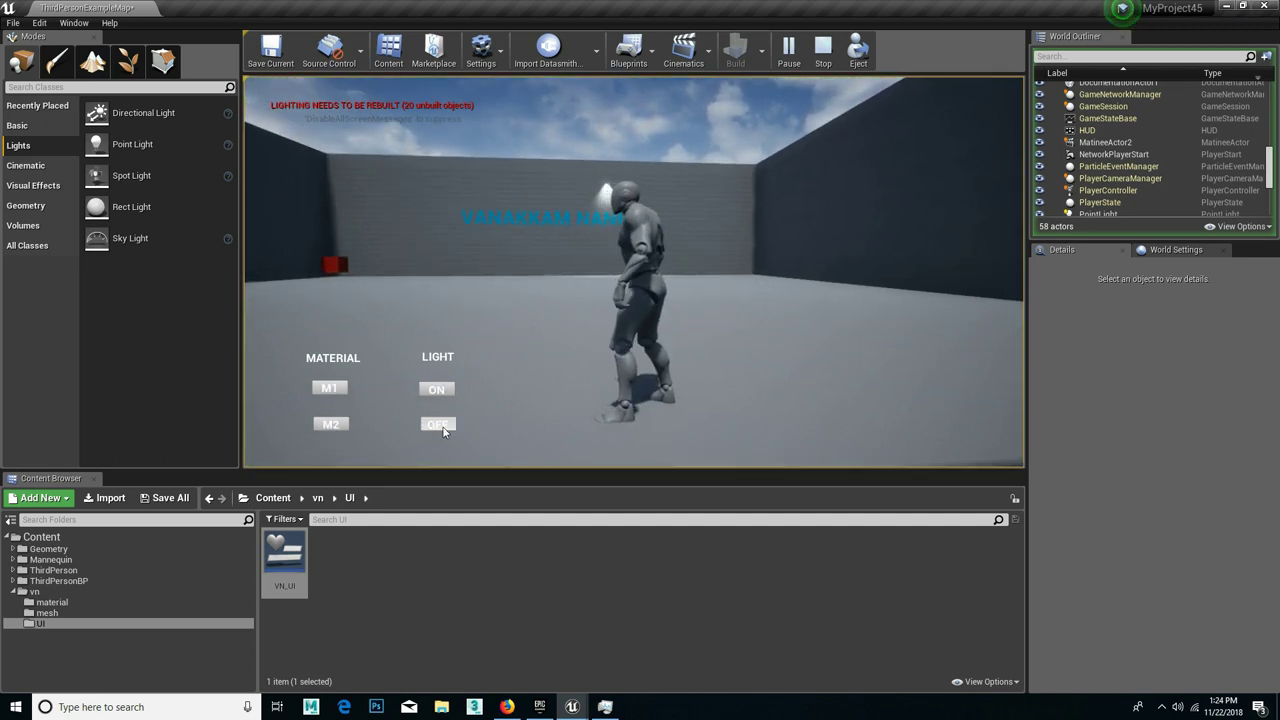
left_click(436, 391)
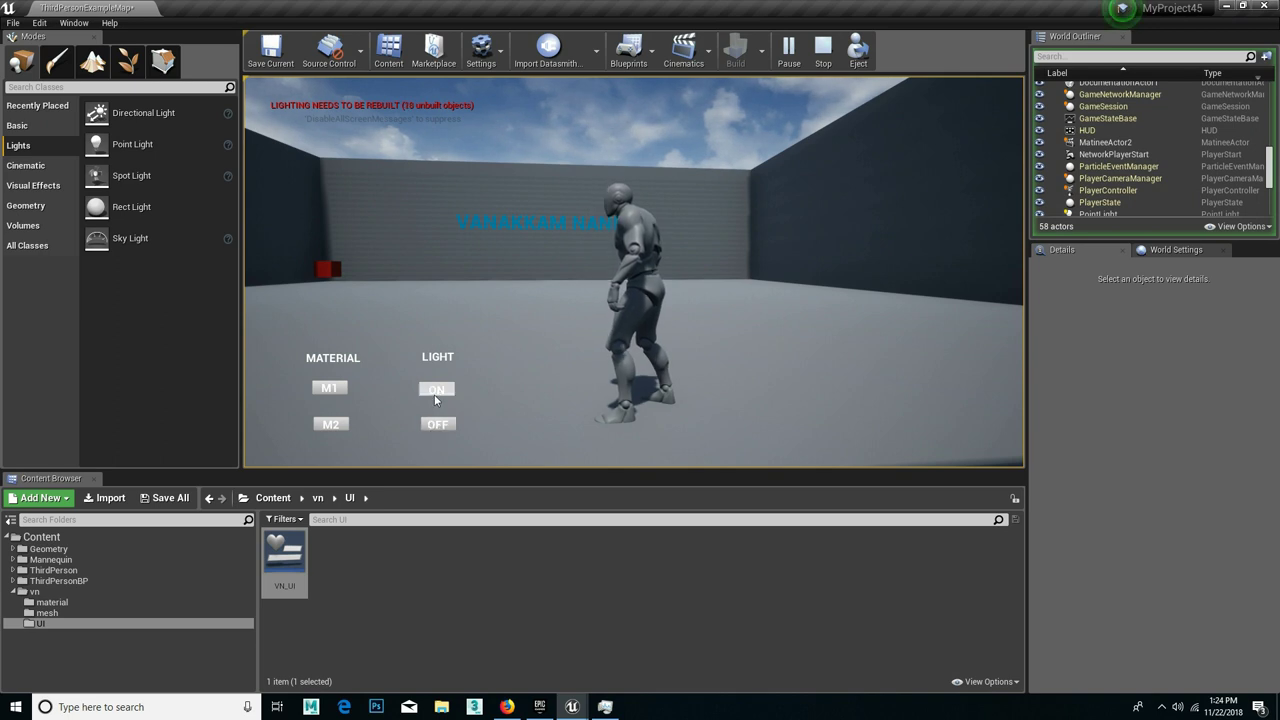